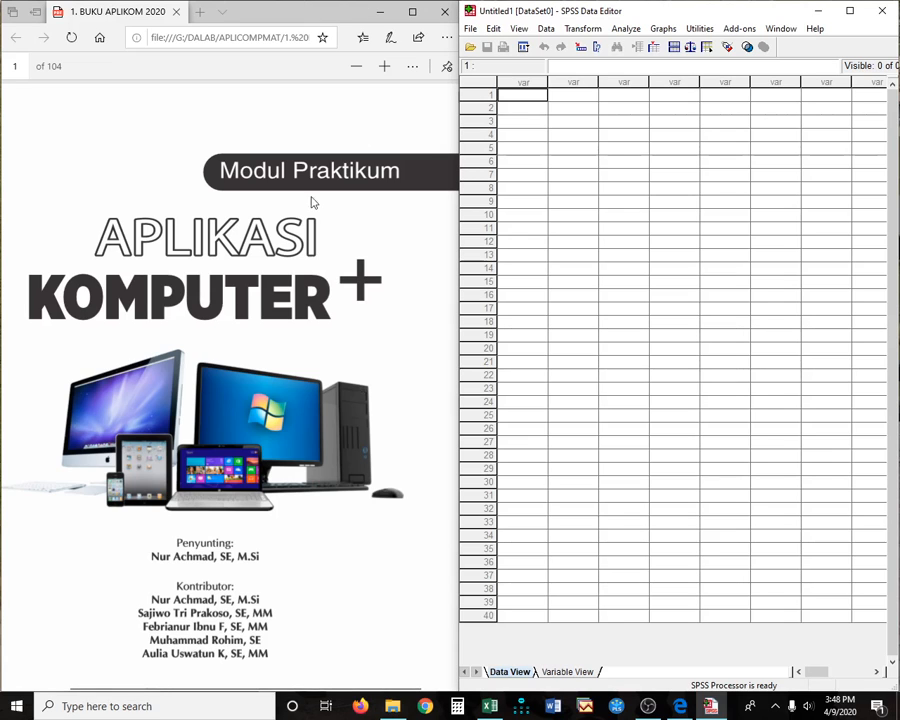
- Scroll the PDF module and switch back and forth between SPSS Variable View and Data View
scroll(336, 478, "down", 2)
scroll(334, 478, "down", 10)
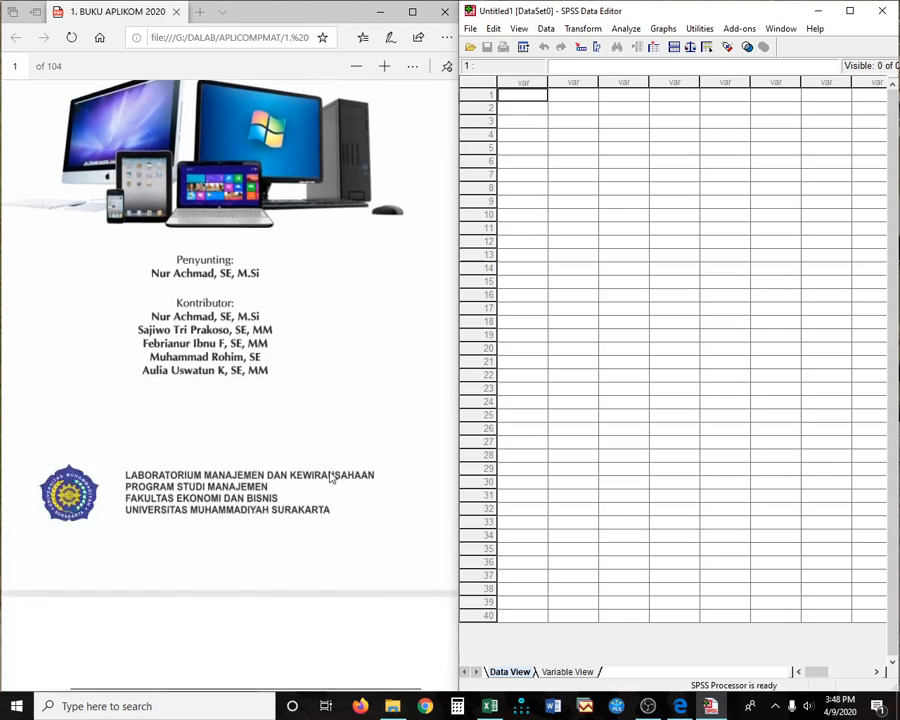
scroll(333, 478, "down", 15)
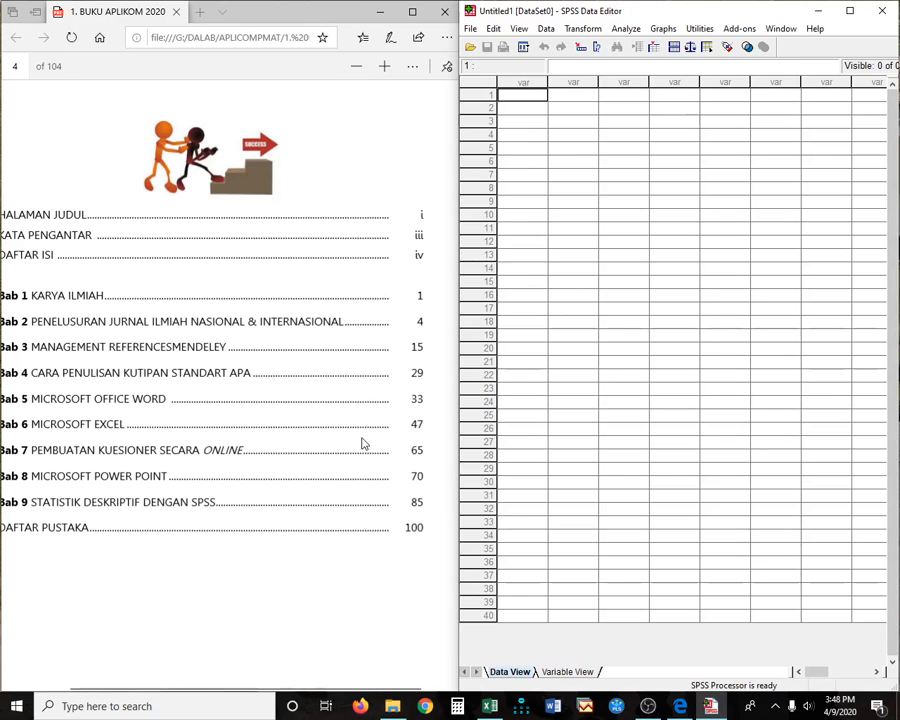
scroll(363, 443, "up", 15)
scroll(373, 423, "up", 3)
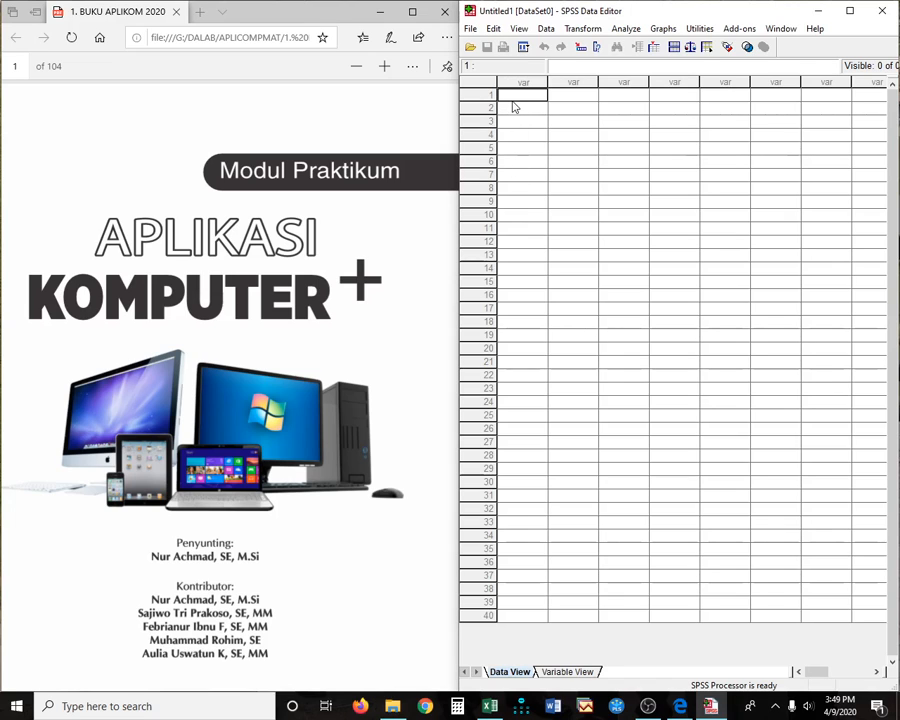
left_click(560, 675)
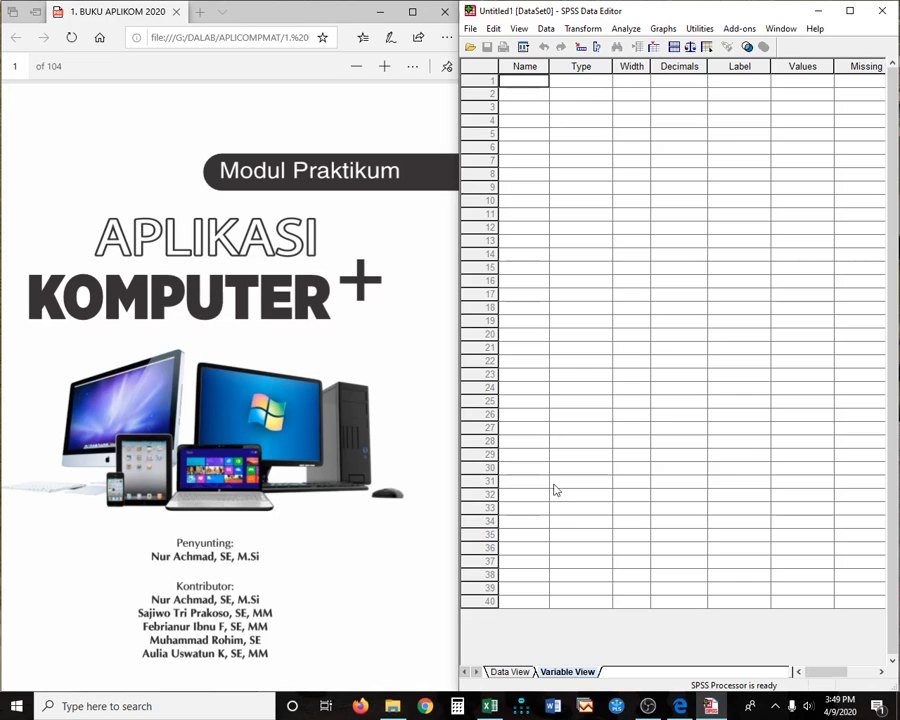
left_click(518, 675)
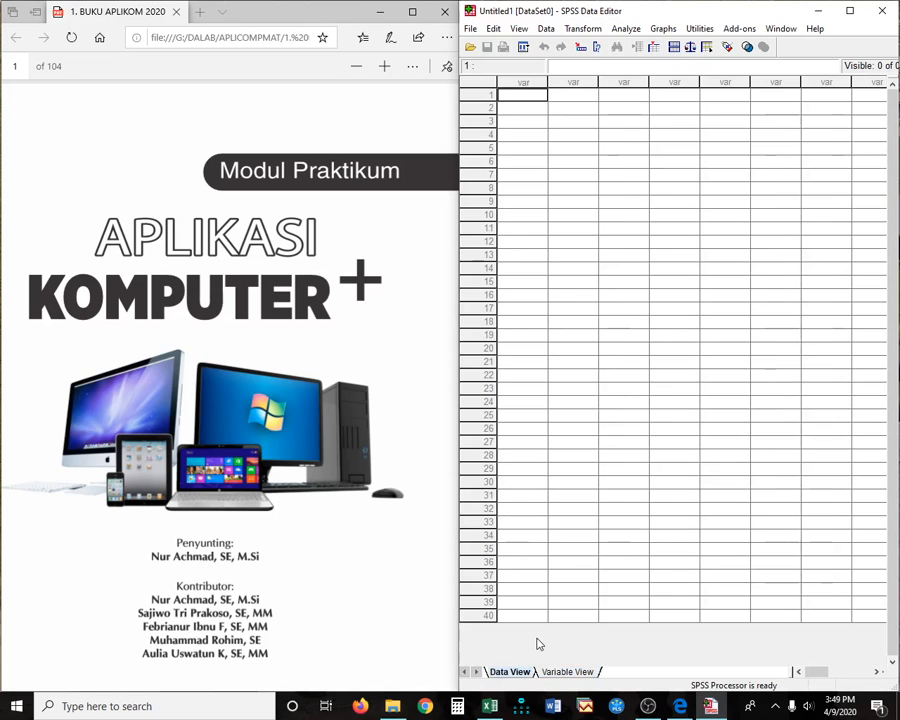
left_click(567, 673)
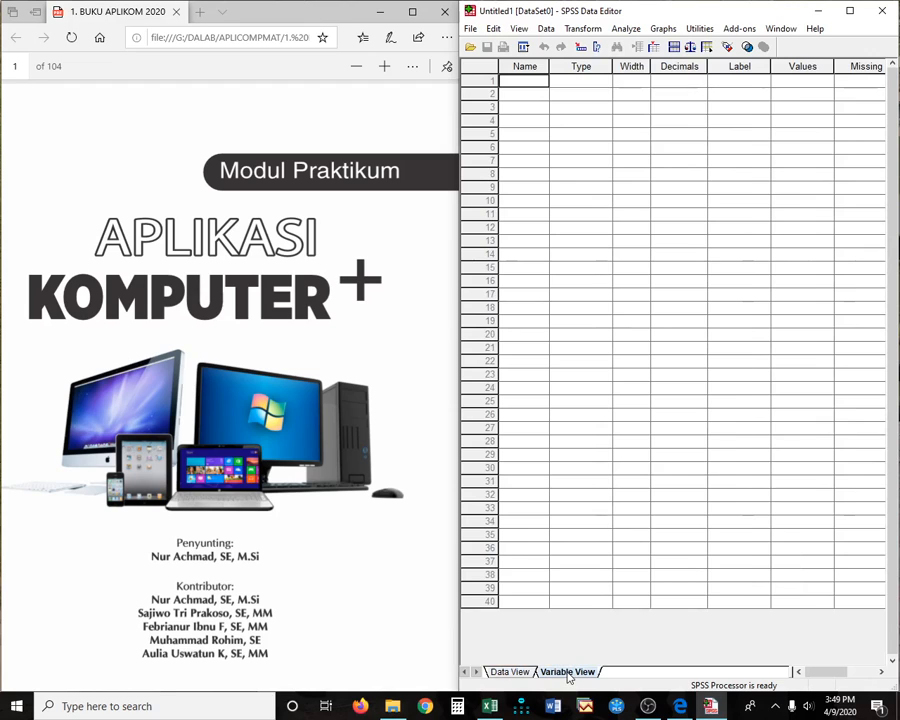
left_click(515, 671)
left_click(552, 674)
left_click(524, 676)
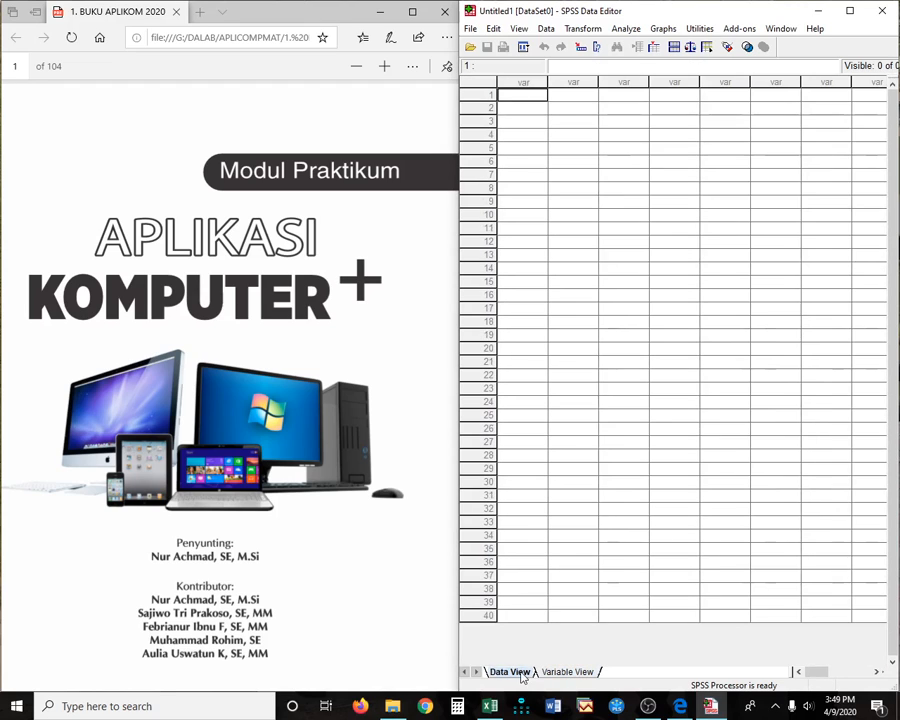
left_click(552, 674)
left_click(525, 676)
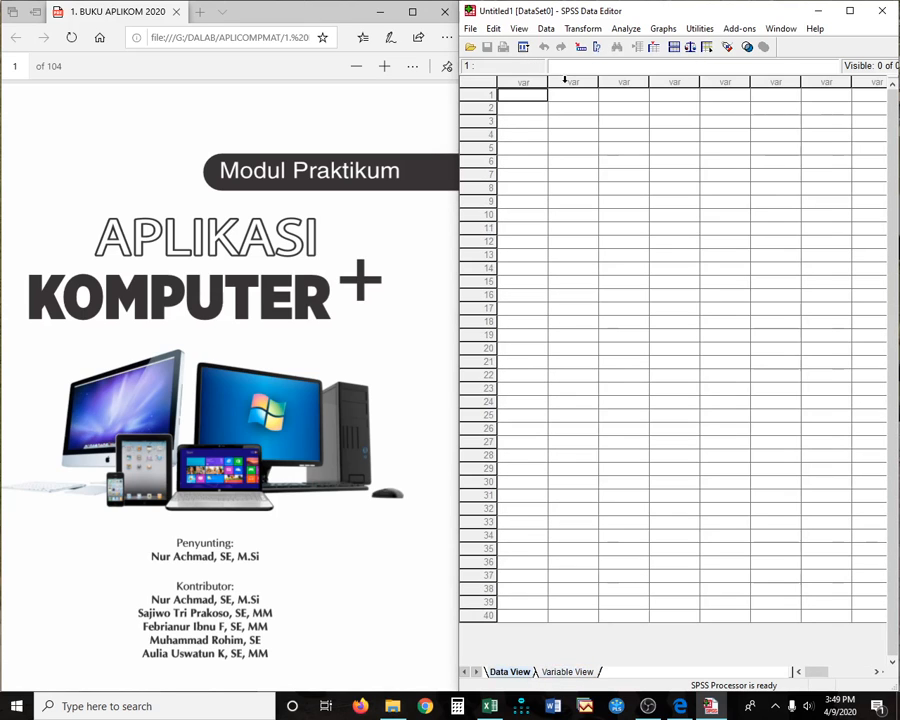
- Jump the PDF to page 89, the BAB 9 chapter, after first trying page 88
left_click(527, 121)
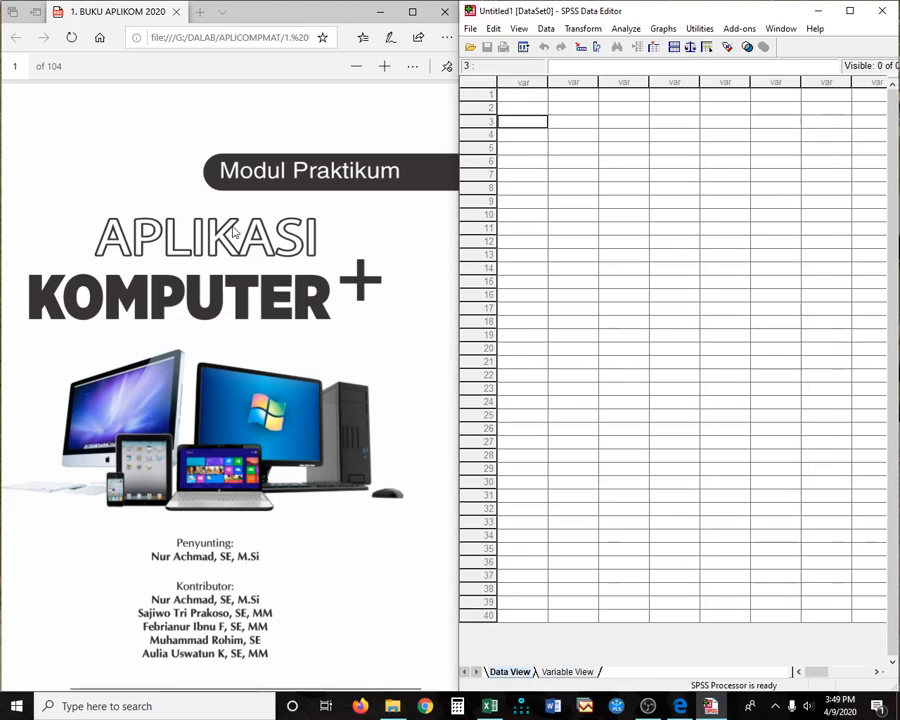
left_click(12, 66)
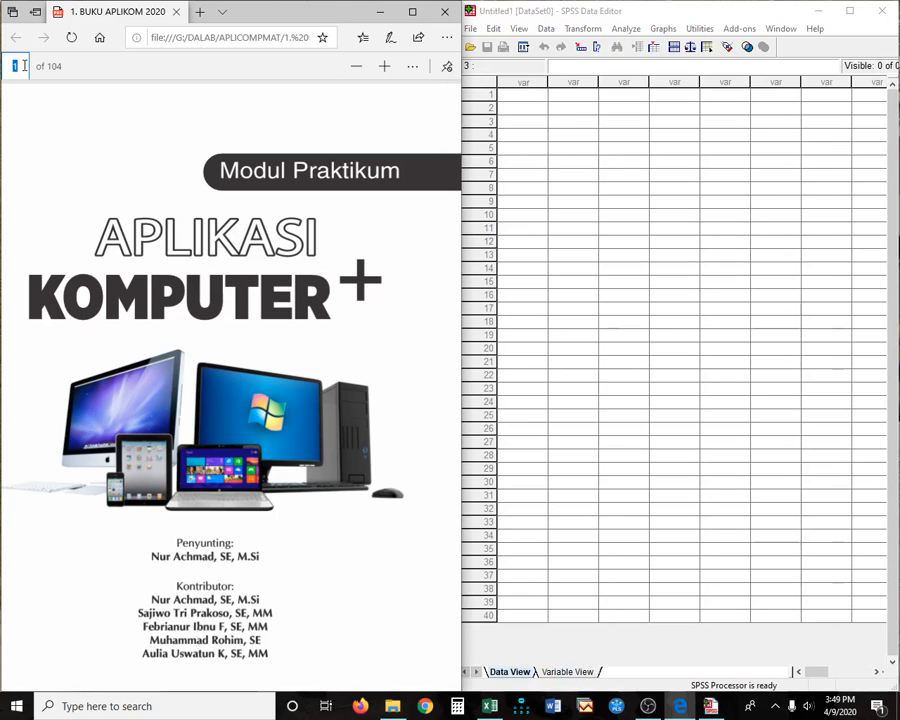
type("88")
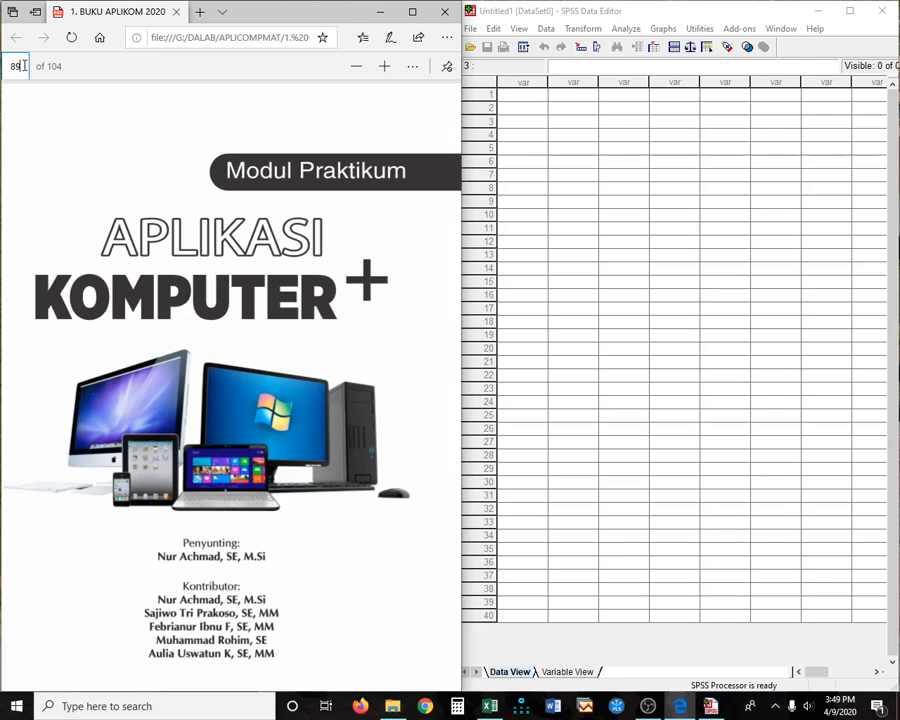
key("Return")
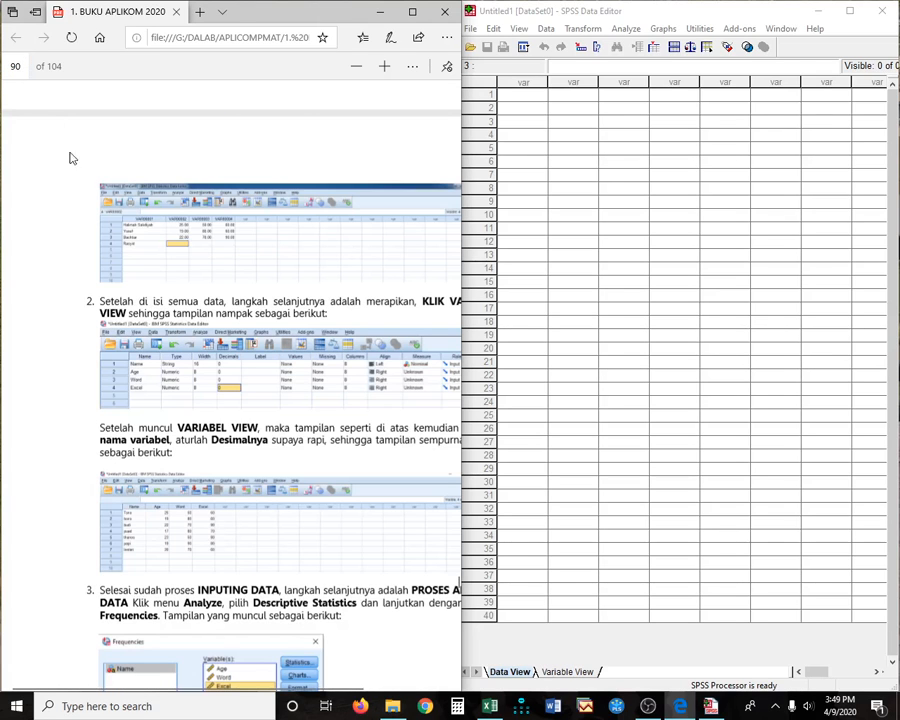
left_click(18, 66)
type("89")
key("Return")
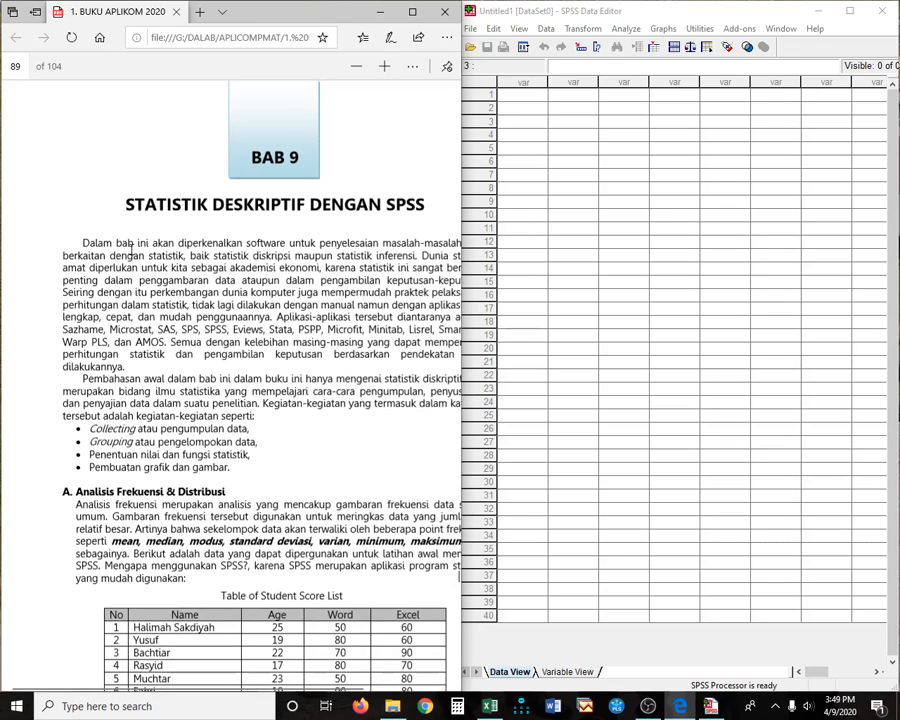
- Zoom the PDF to fit page 89's student score table, then select row 1 of the first SPSS column
scroll(300, 400, "down", 4)
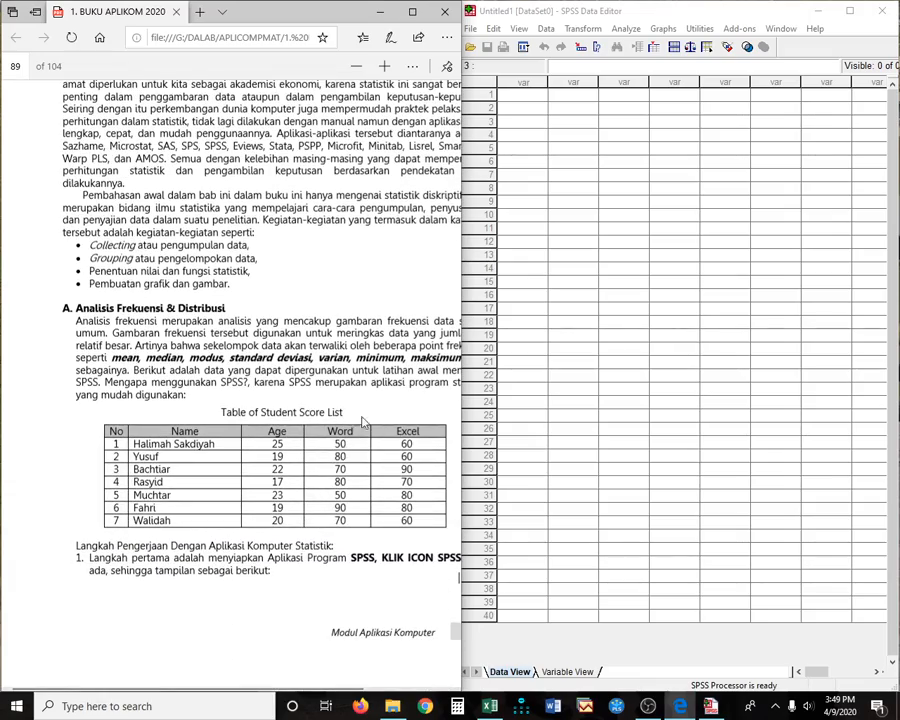
left_click(356, 66)
left_click(385, 66)
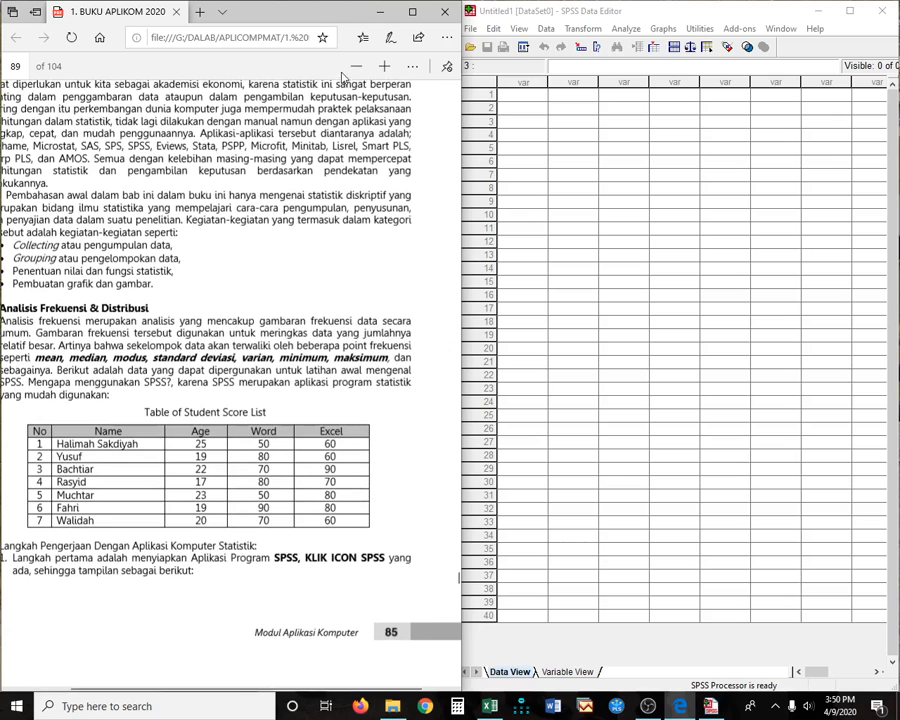
left_click(356, 66)
left_click(356, 66)
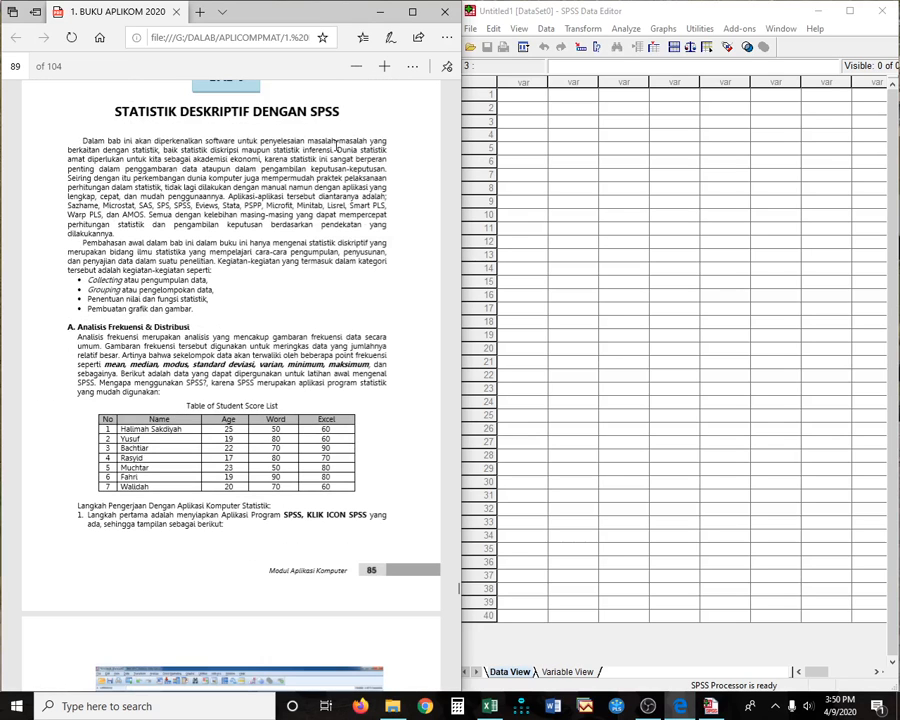
left_click(384, 67)
scroll(284, 410, "up", 4)
scroll(284, 410, "down", 2)
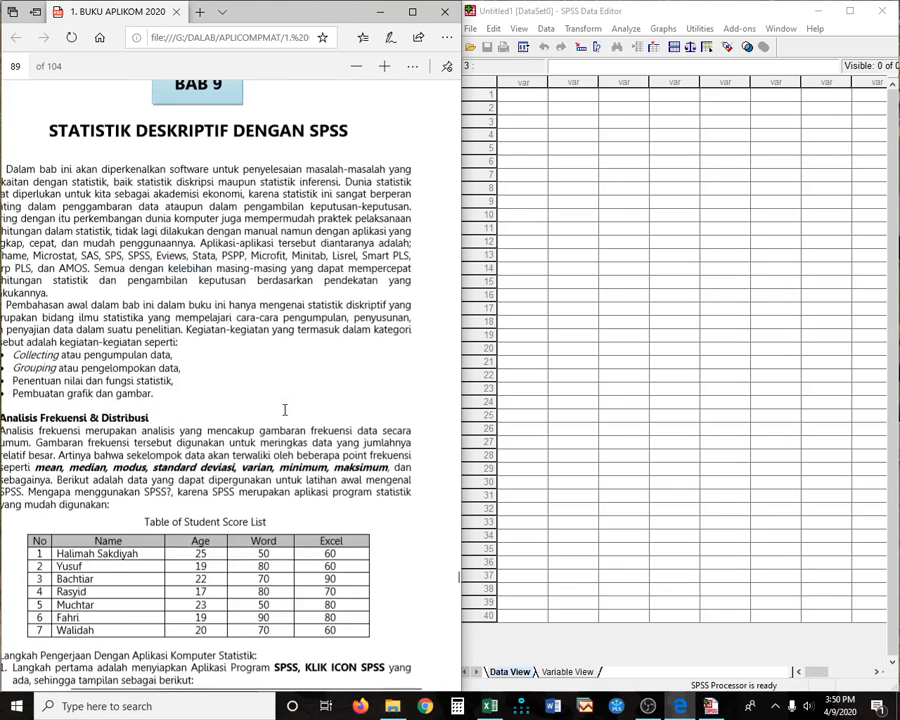
scroll(284, 410, "down", 1)
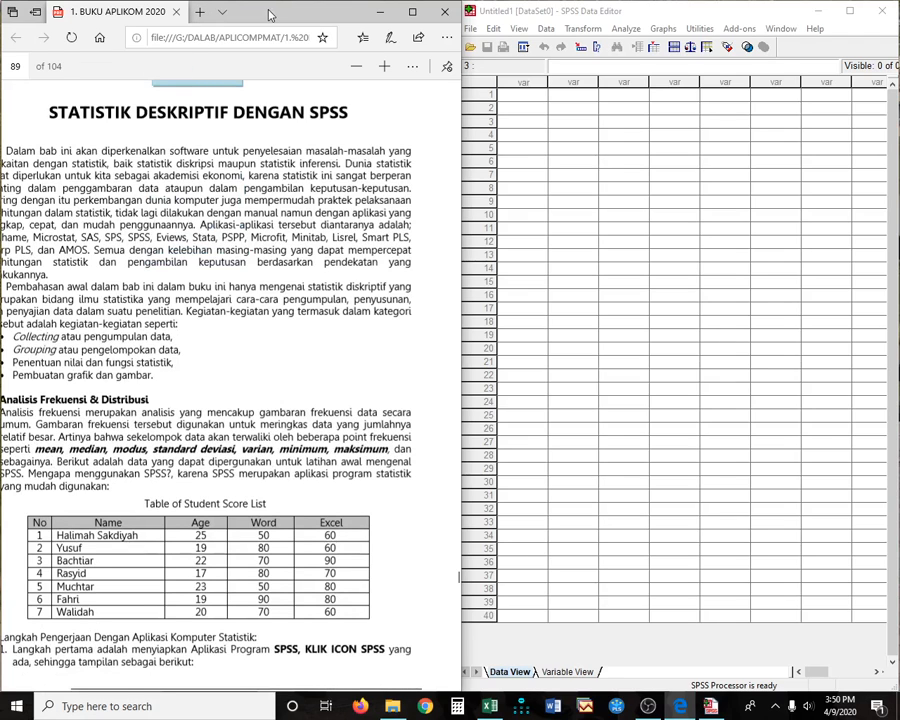
mouse_move(268, 14)
left_mouse_down()
mouse_move(284, 14)
mouse_move(264, 14)
left_mouse_up()
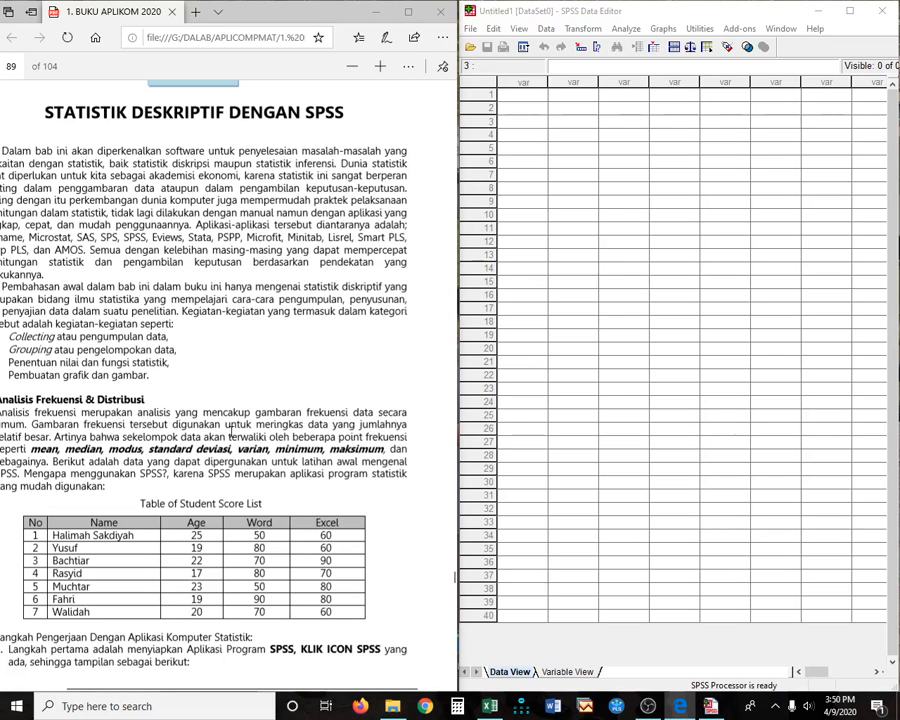
scroll(225, 425, "down", 2)
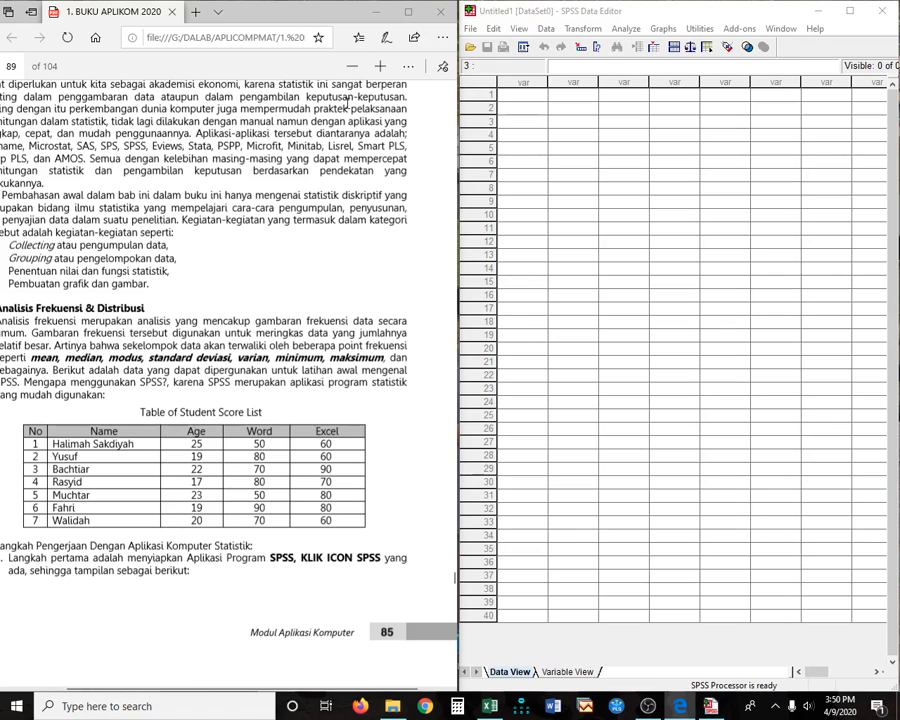
left_click(354, 66)
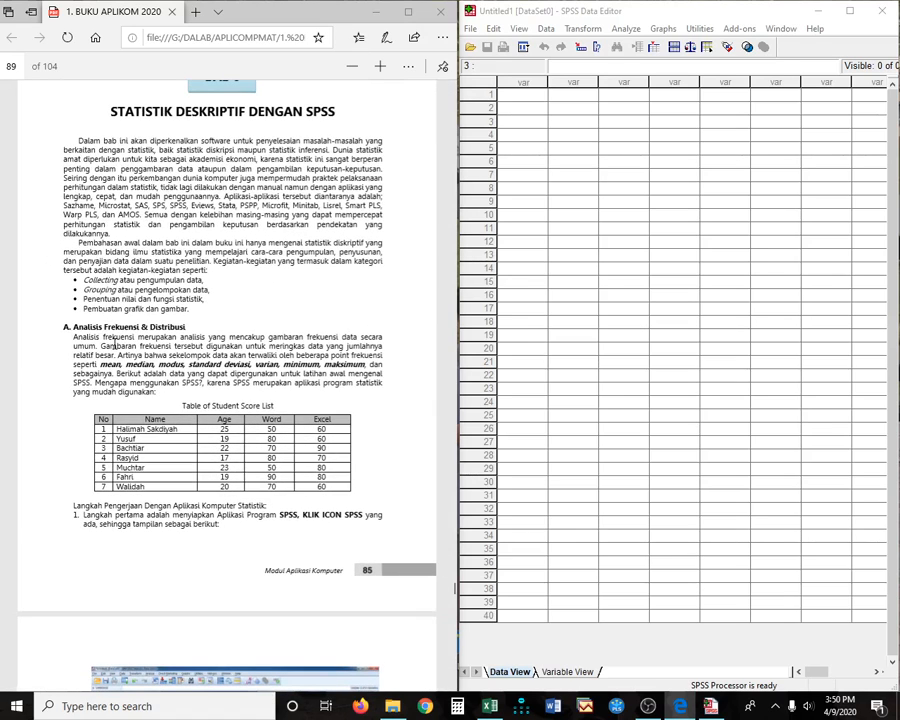
scroll(190, 375, "down", 2)
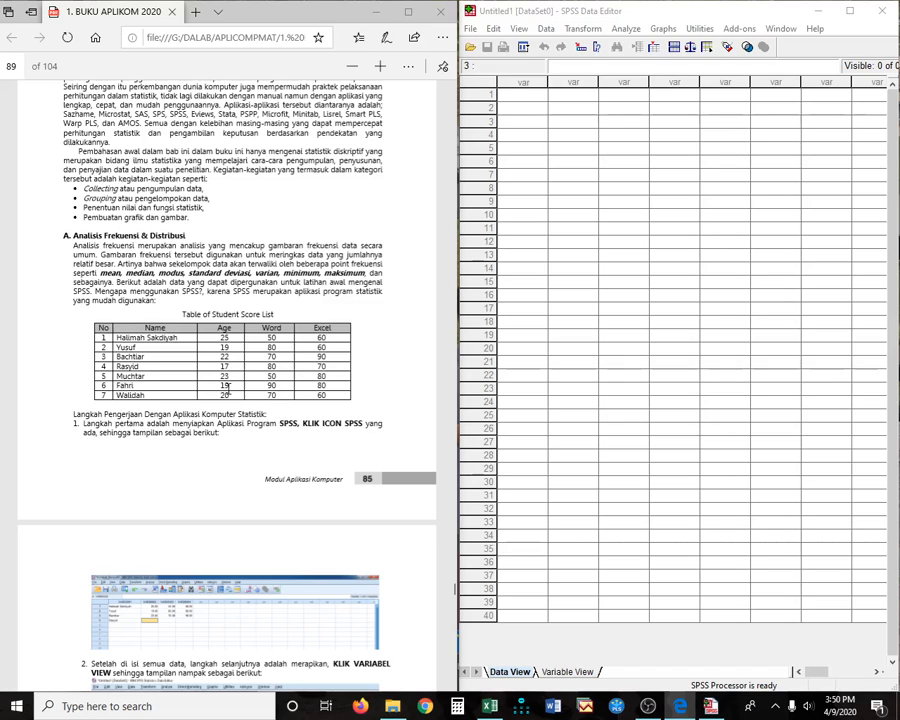
left_click(521, 97)
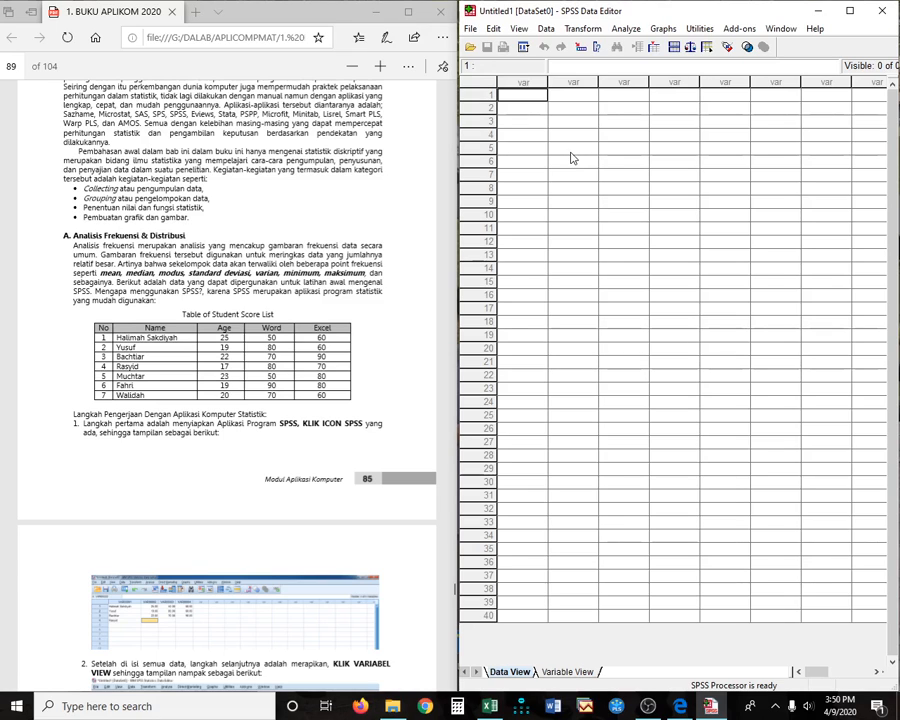
- Enter the ages 25, 19, 22, 17, 23, 19 and 20 down the first column, then return to row 1
type("25")
key("Return")
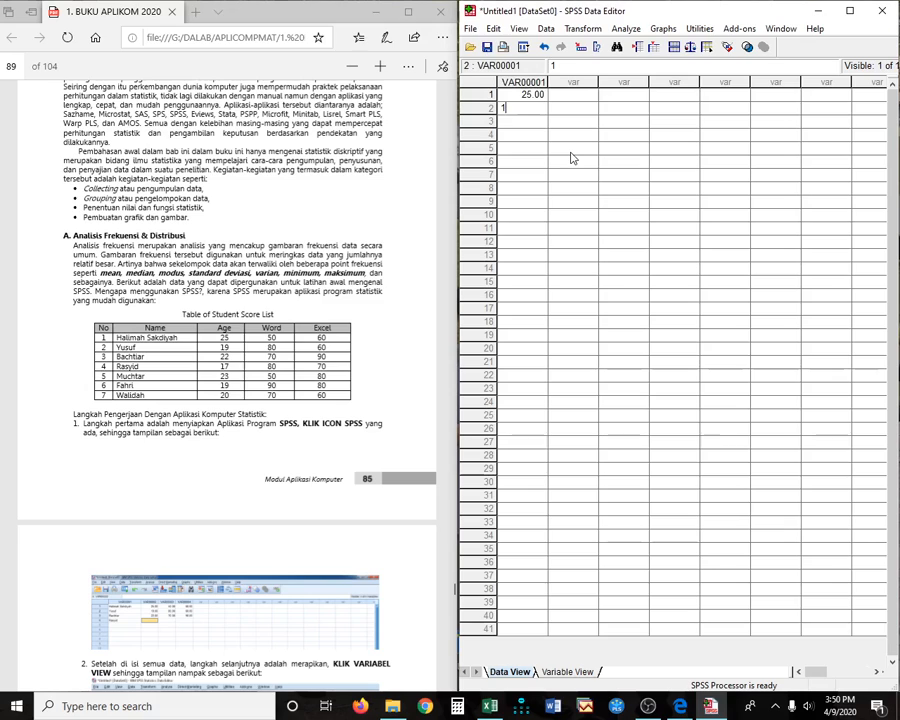
type("19")
key("Return")
type("22")
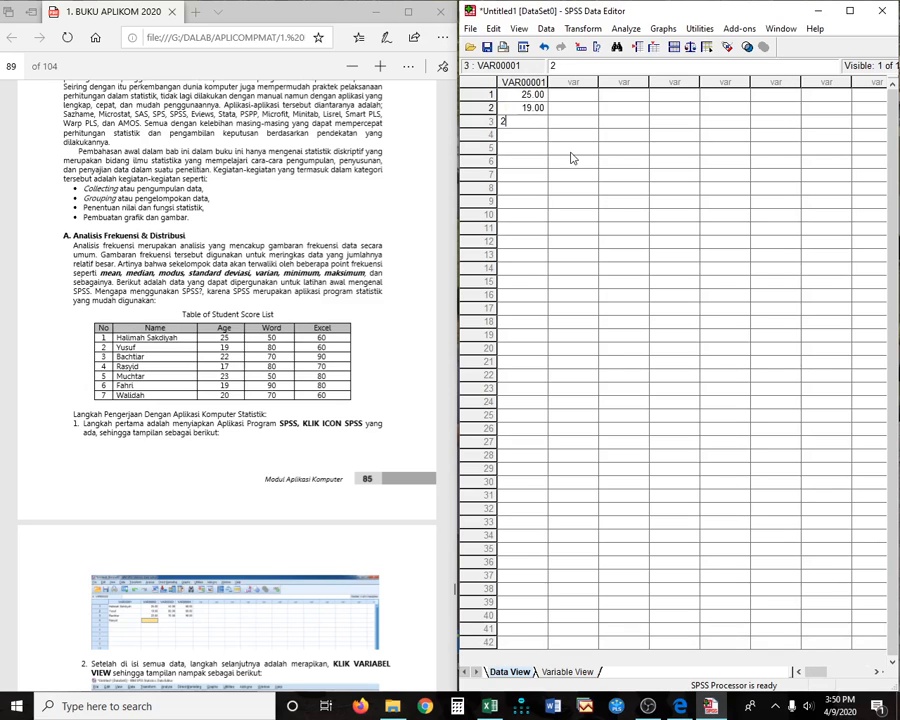
key("Return")
type("17")
key("Return")
type("23")
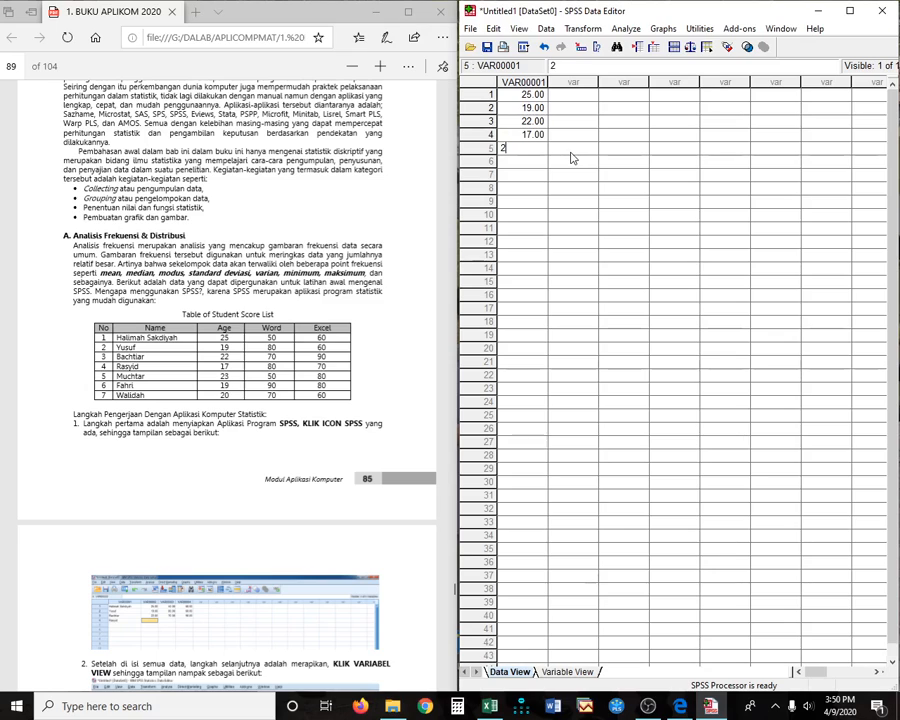
key("Return")
type("19")
key("Return")
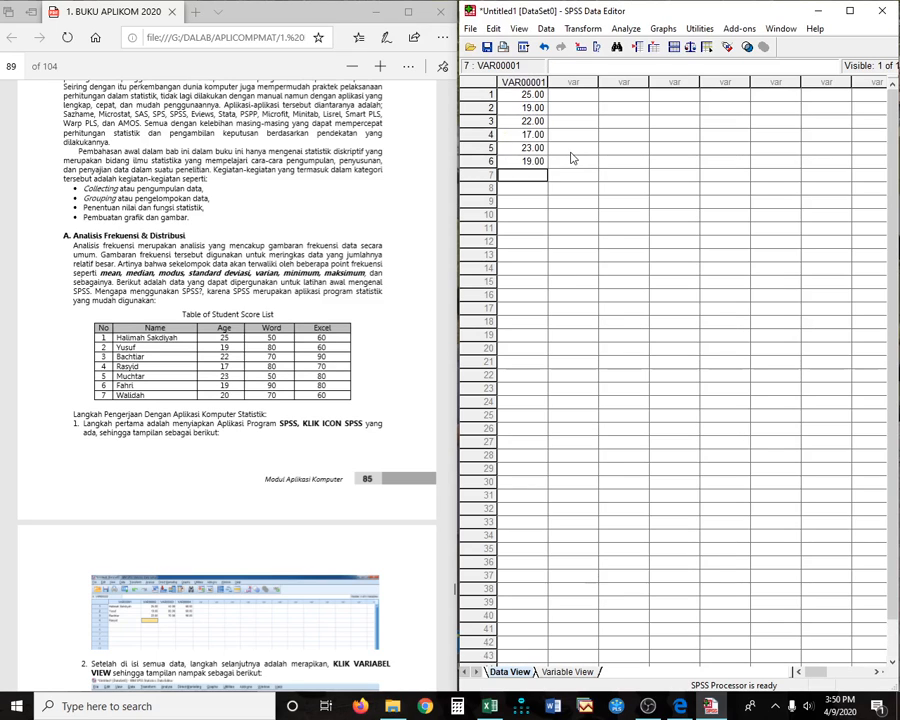
type("20")
key("Return")
key("Up")
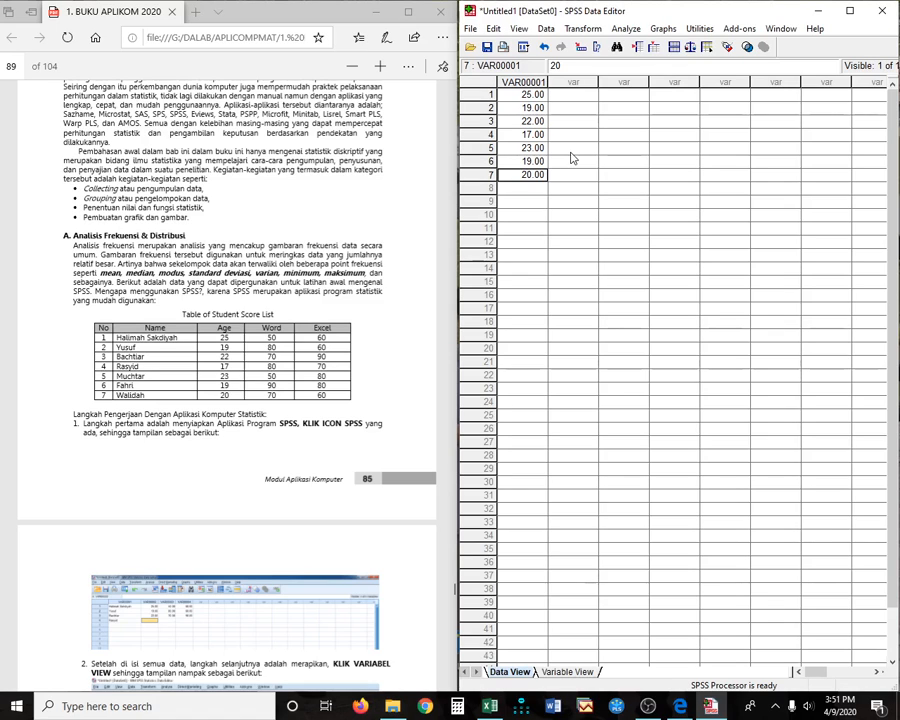
key("Down")
key("ctrl+Up")
- Enter the Word scores 50, 80, 70, 80, 50, 90 and 70 down the second column
key("Right")
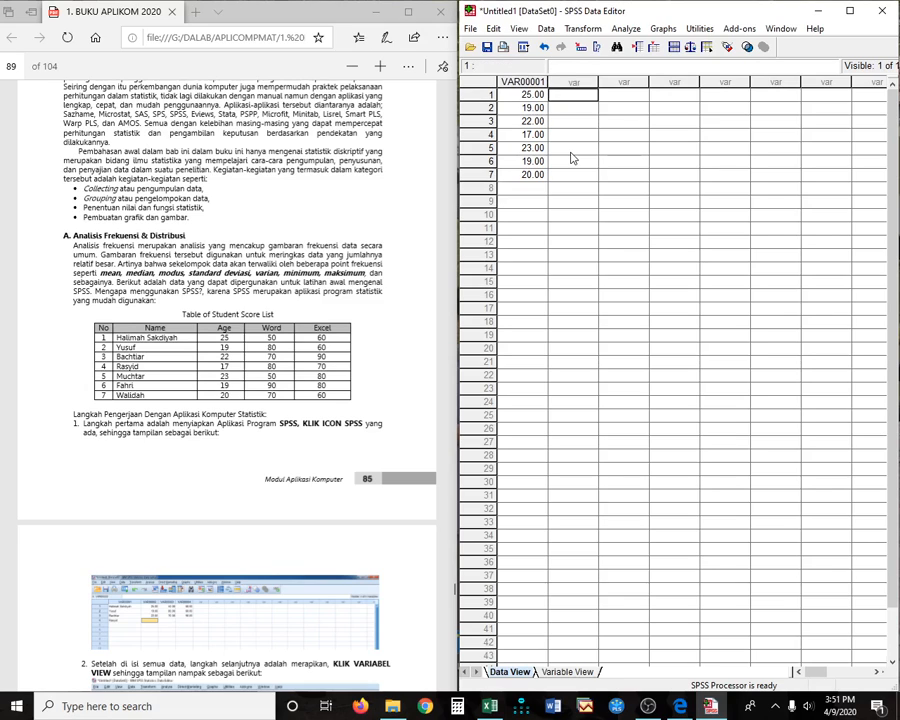
type("50")
key("Return")
type("880")
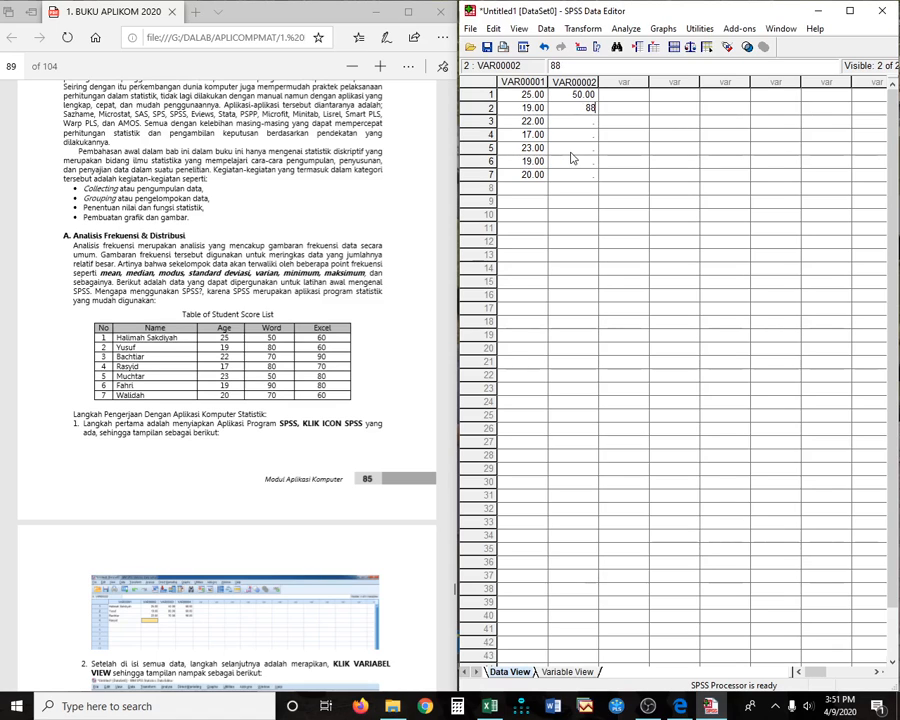
key("BackSpace")
type("0")
key("Return")
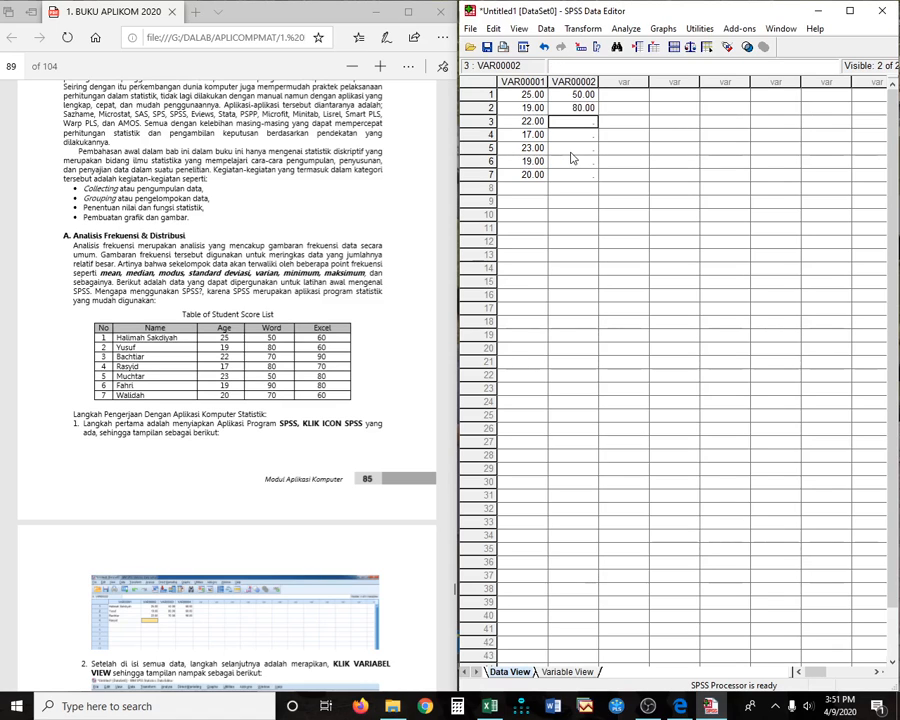
type("70")
key("Return")
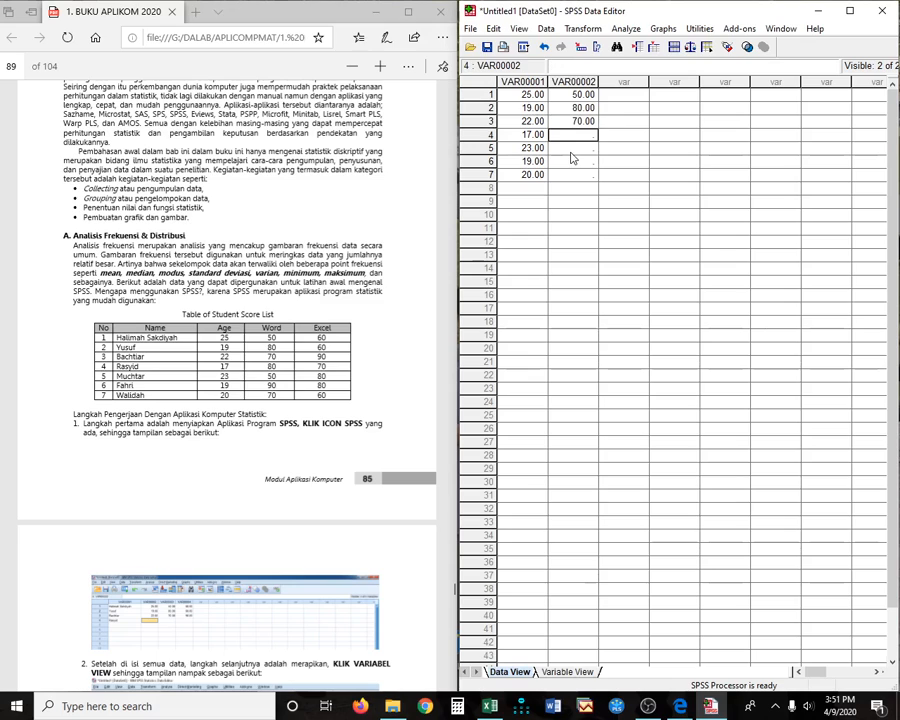
type("80")
key("Return")
type("50")
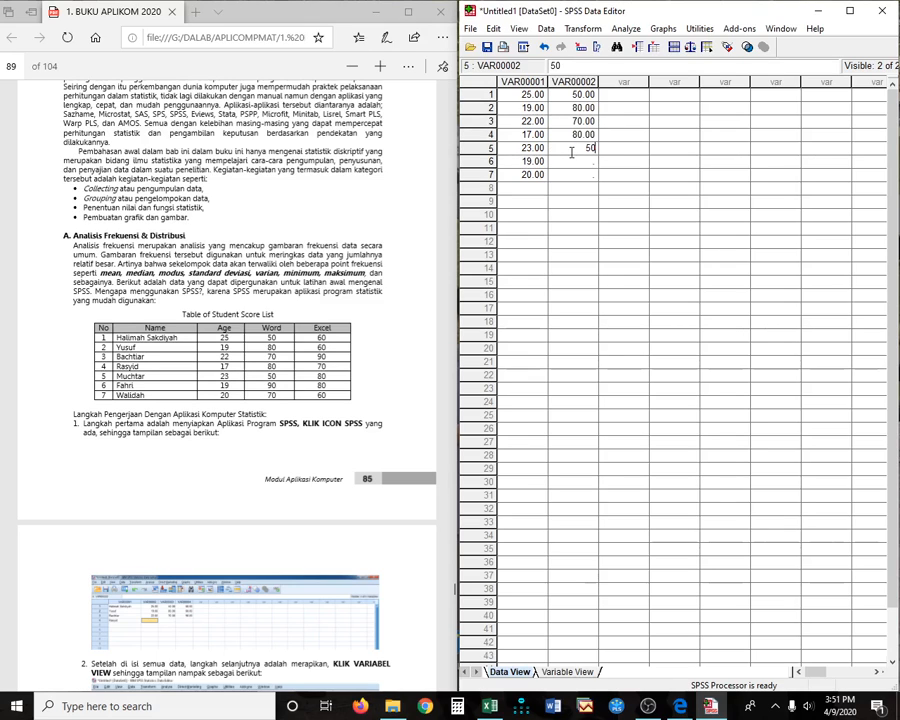
key("Return")
type("90")
key("Return")
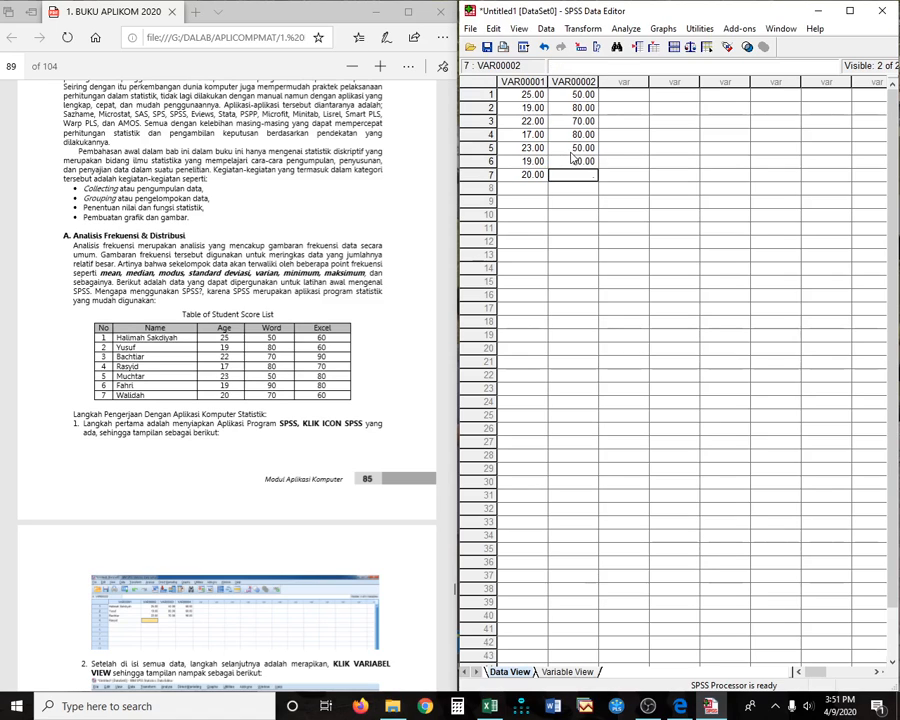
type("70")
key("Return")
key("Up")
key("Up")
key("Up")
key("Up")
key("Up")
key("Up")
key("Up")
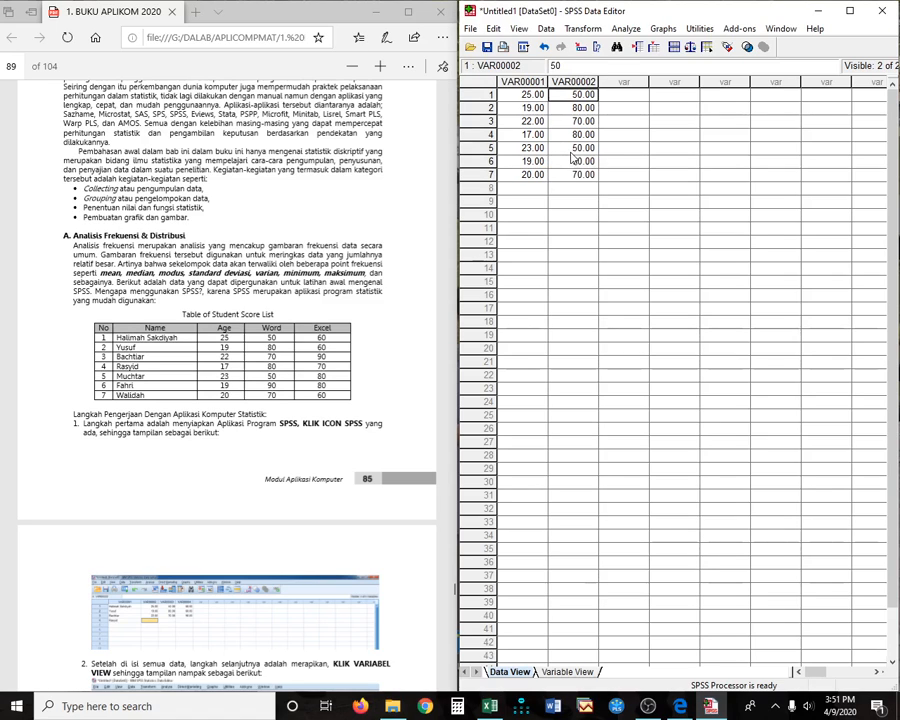
- Enter the seven Excel scores, ranging 60 to 90, down the third column
key("Right")
type("6")
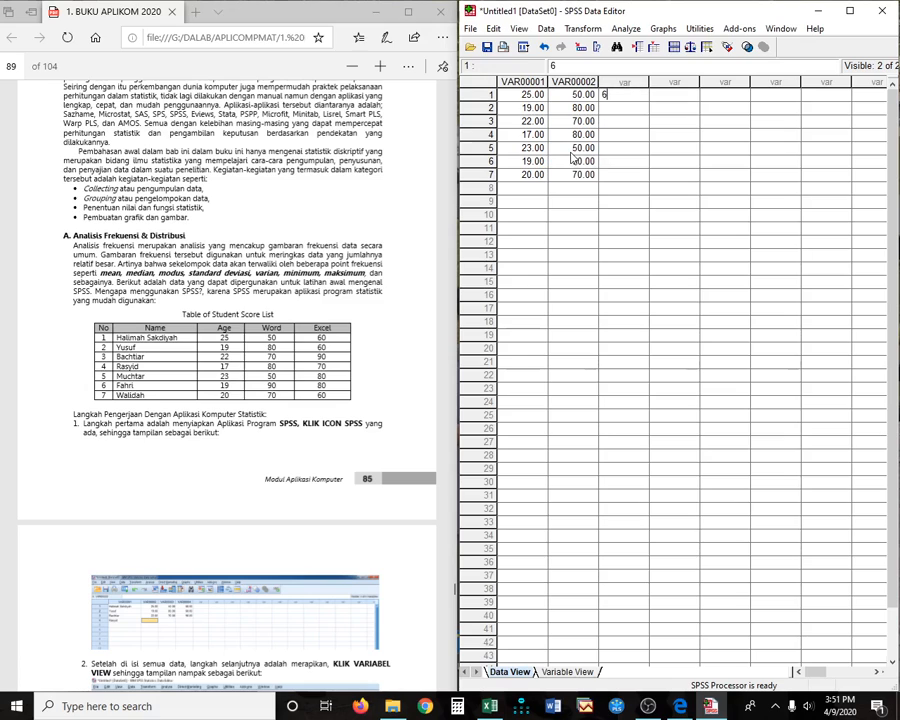
type("0")
key("Return")
type("60")
key("Return")
type("90")
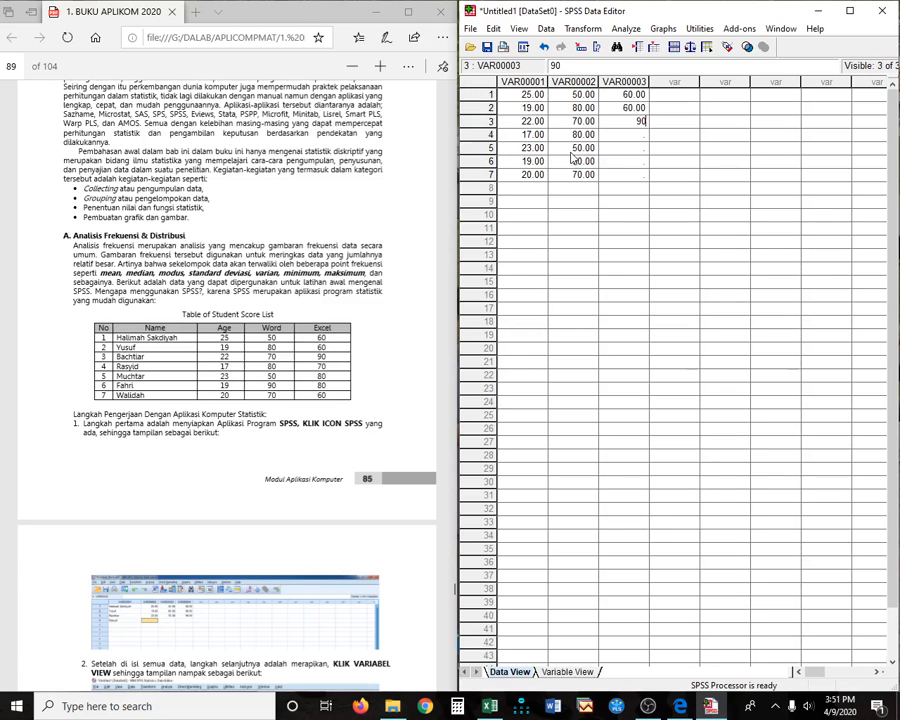
key("Return")
type("70")
key("Return")
type("80")
key("Return")
type("80")
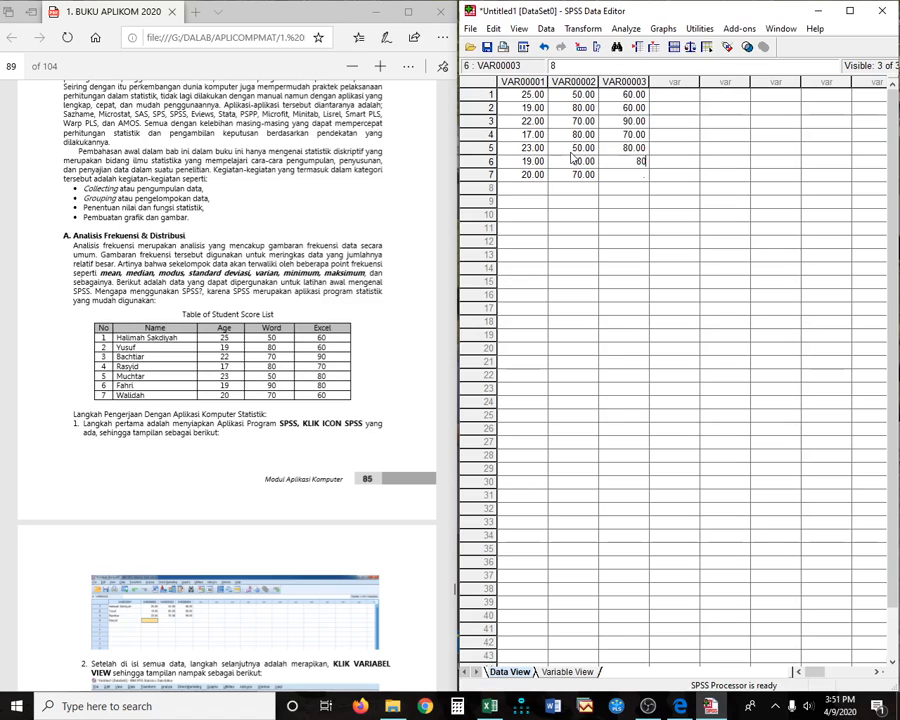
key("Return")
type("60")
key("Return")
key("Up")
key("Up")
key("Up")
key("Up")
key("Up")
key("Up")
key("Up")
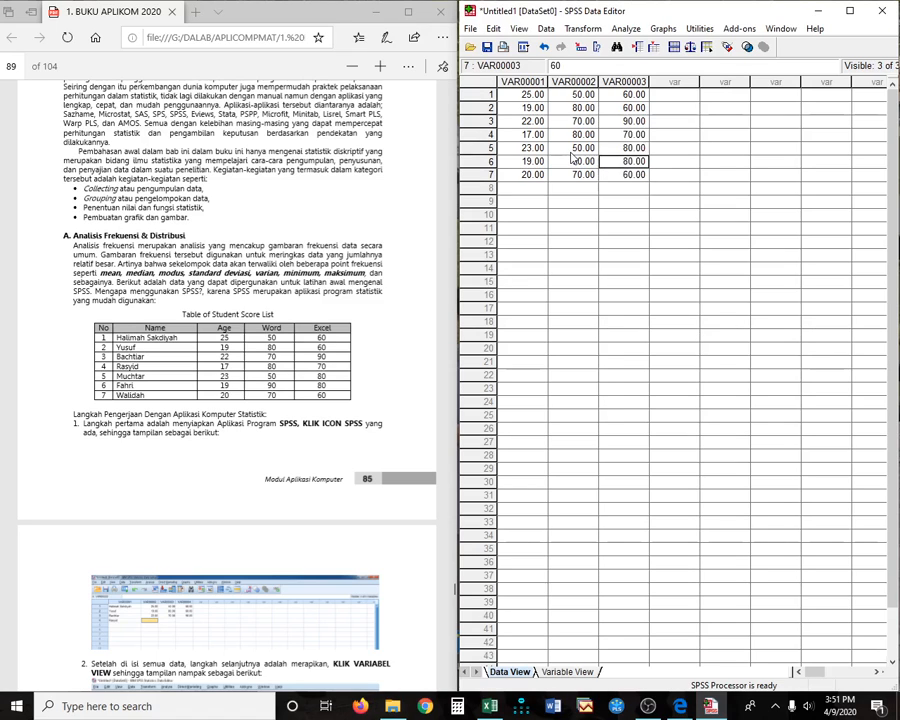
key("Left")
key("Left")
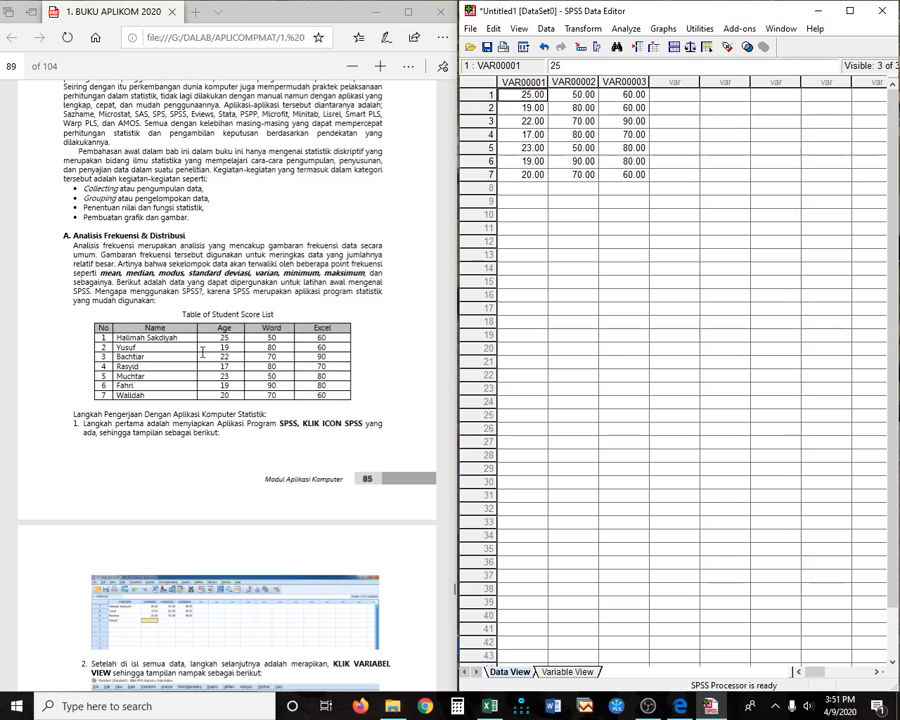
left_click(380, 68)
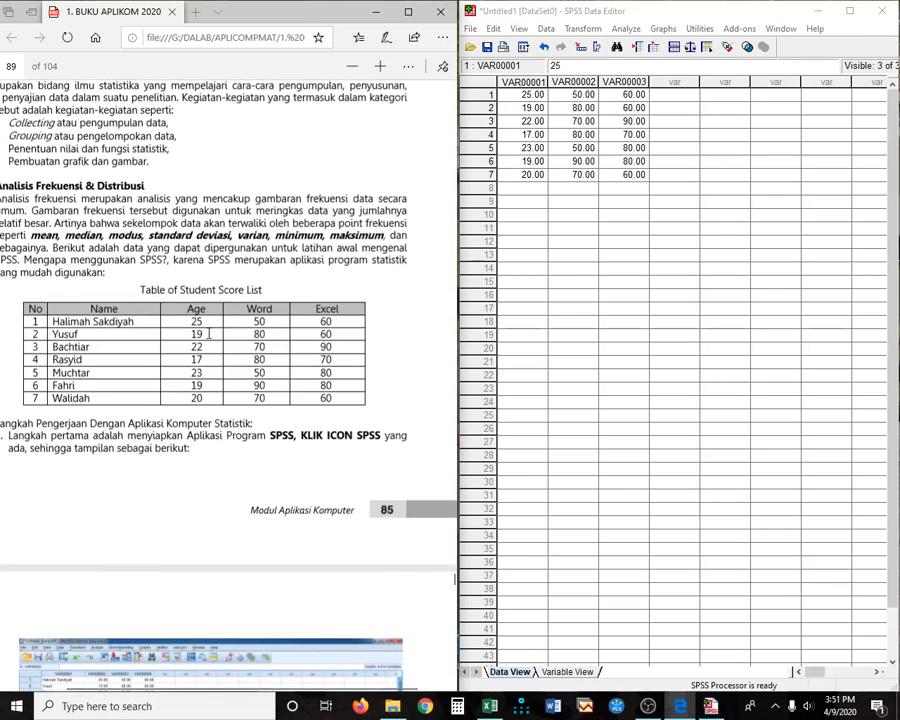
- Name the three variables Age, Word and Excel in Variable View, then return to Data View
left_click(569, 672)
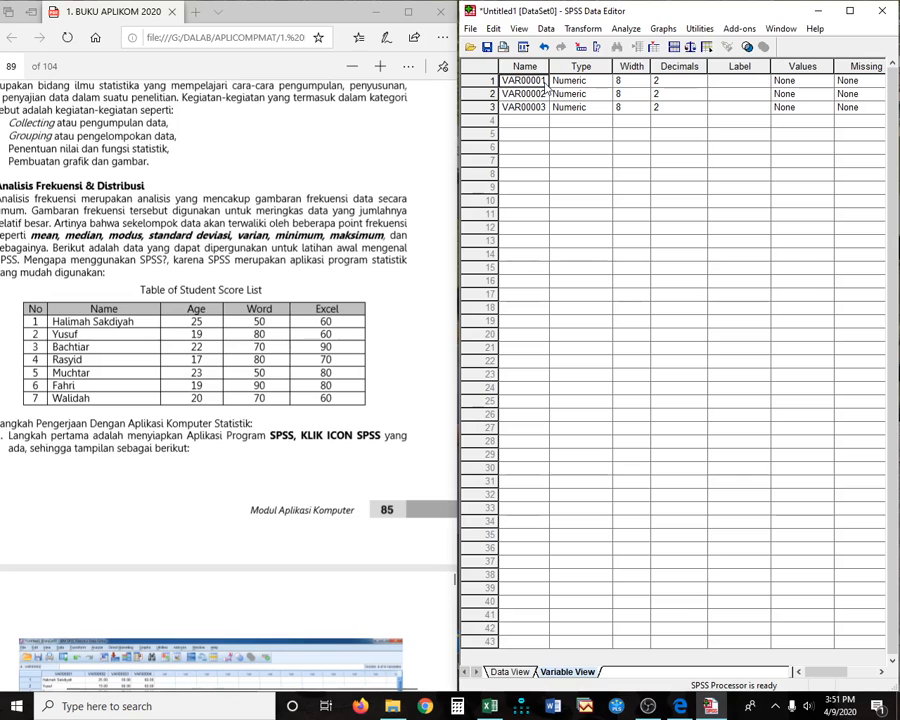
type("Age")
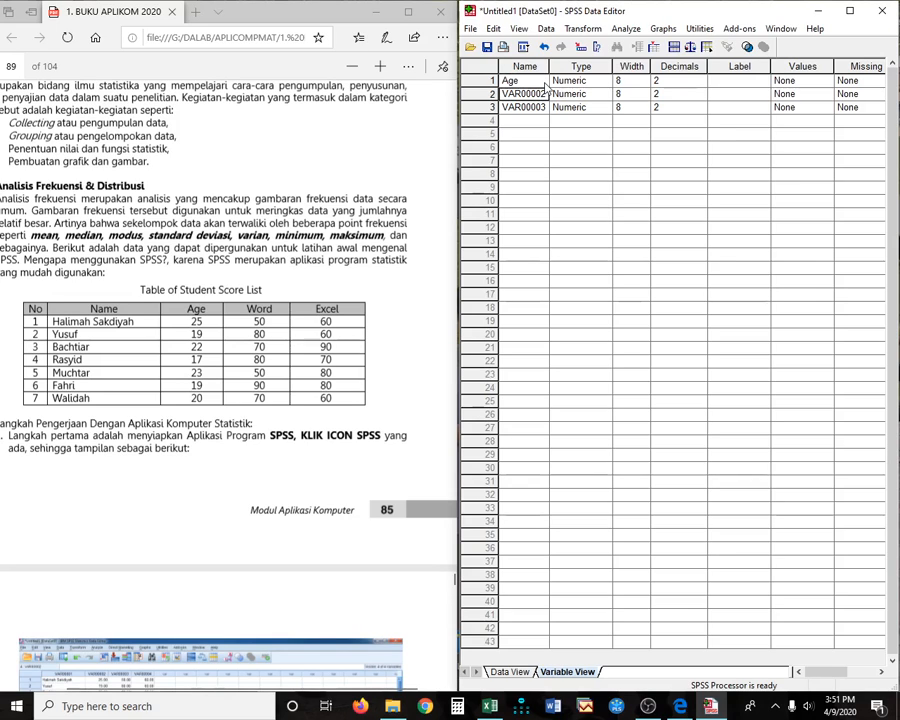
type("Wor")
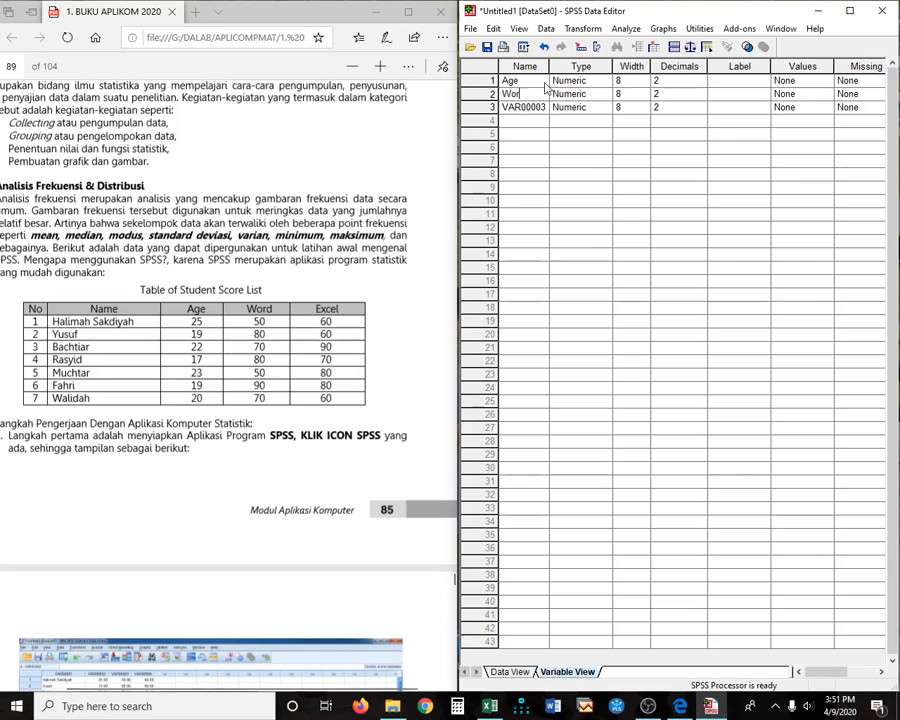
type("d")
key("Return")
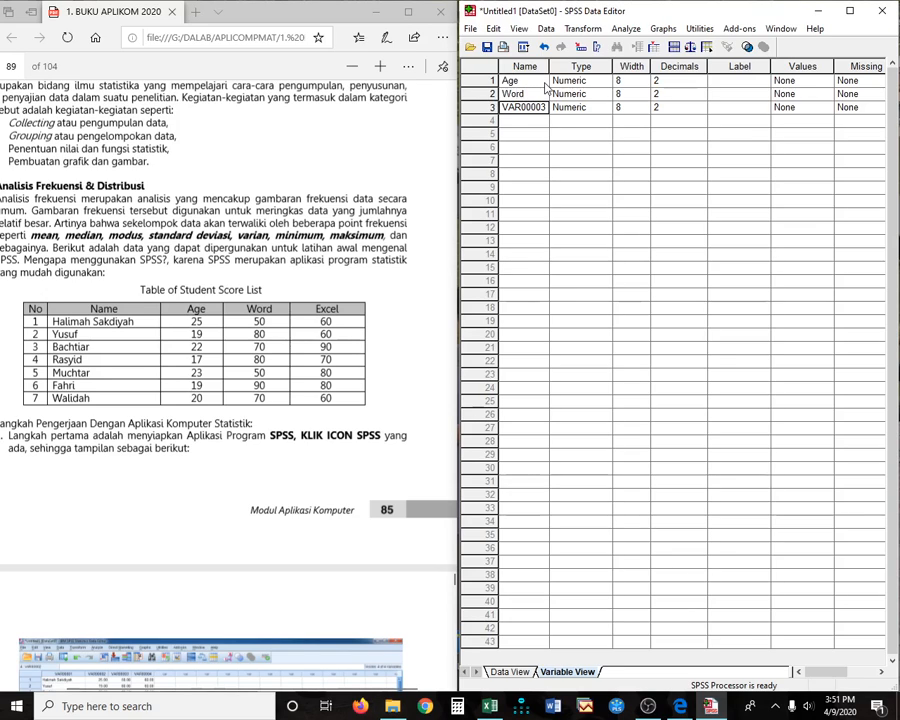
type("Excel")
key("Tab")
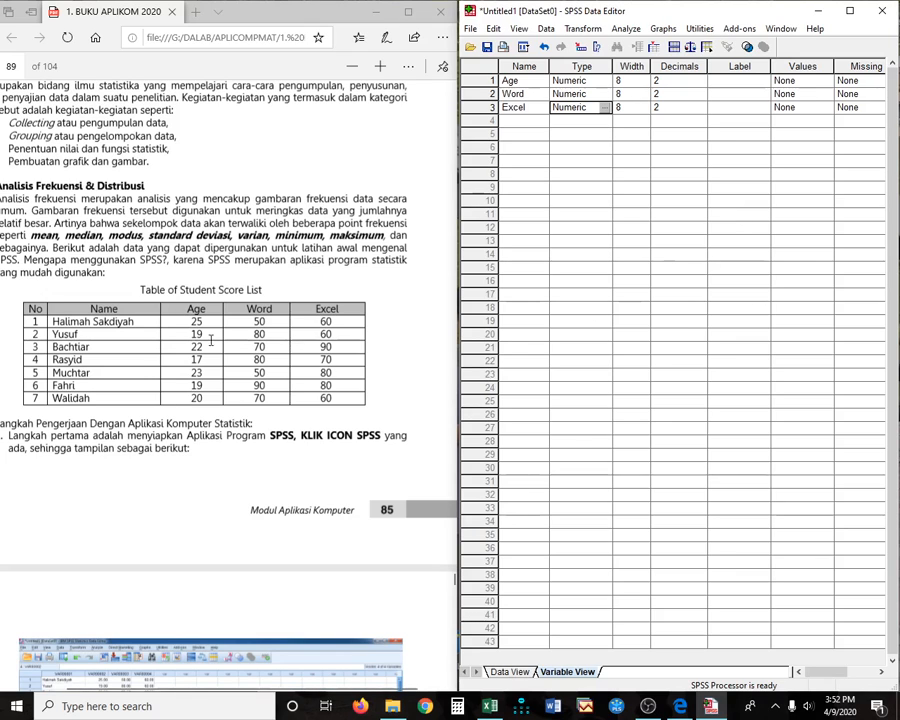
left_click(510, 671)
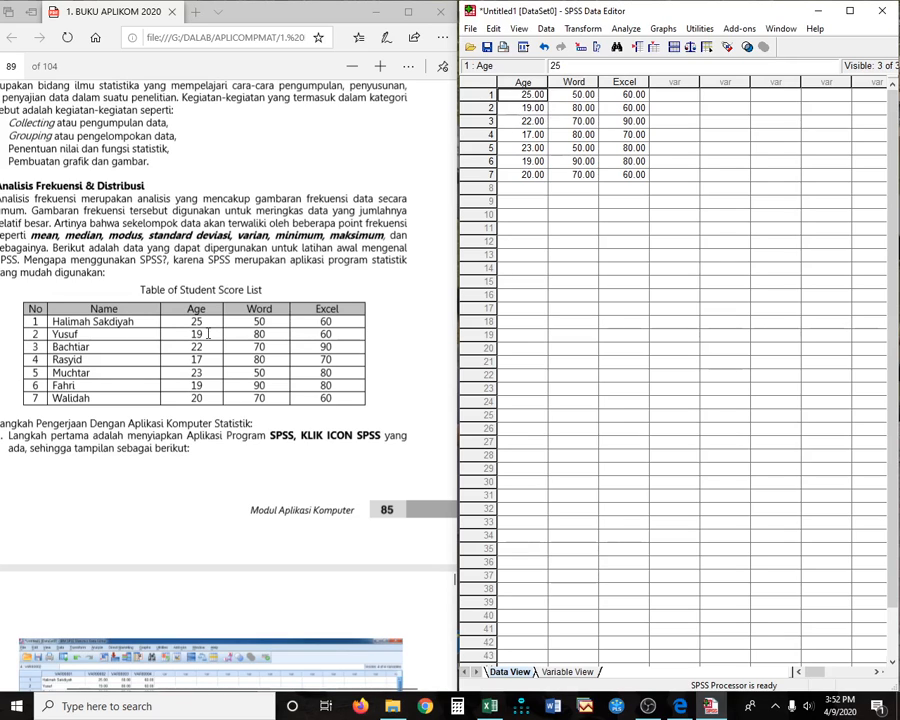
- Set Decimals to 0 for Age, Word and Excel, then return to Data View
left_click(550, 668)
left_click(695, 80)
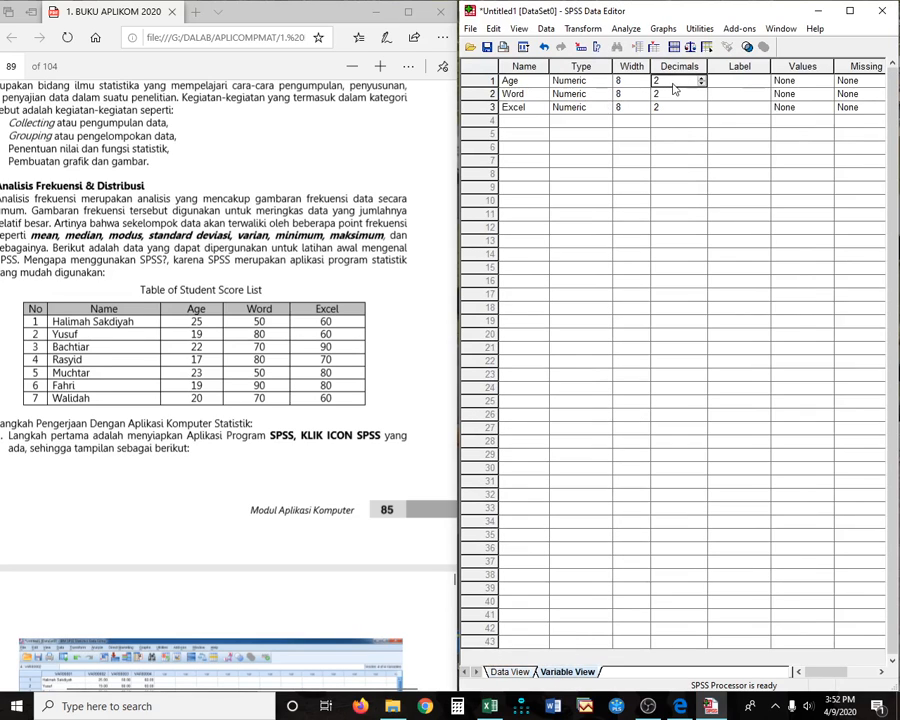
type("0")
key("Down")
type("0")
key("Down")
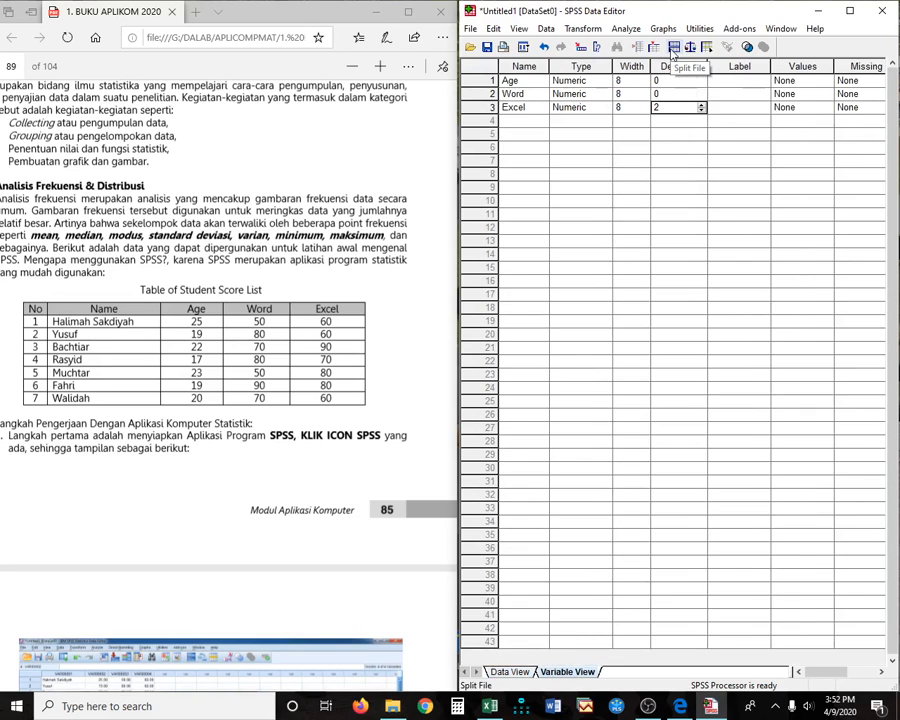
type("0")
key("Up")
key("Up")
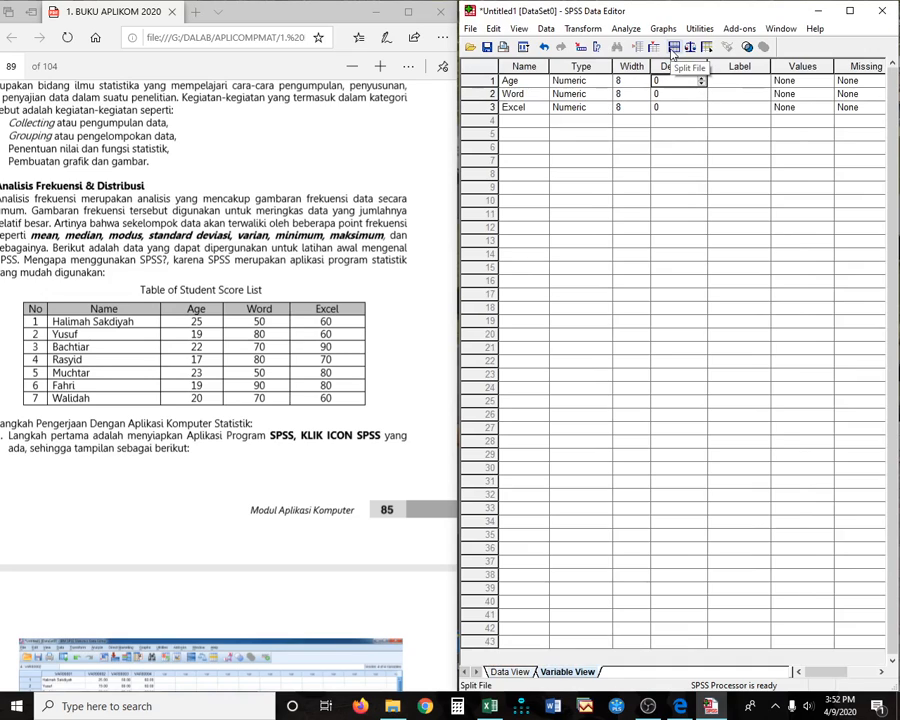
left_click(524, 675)
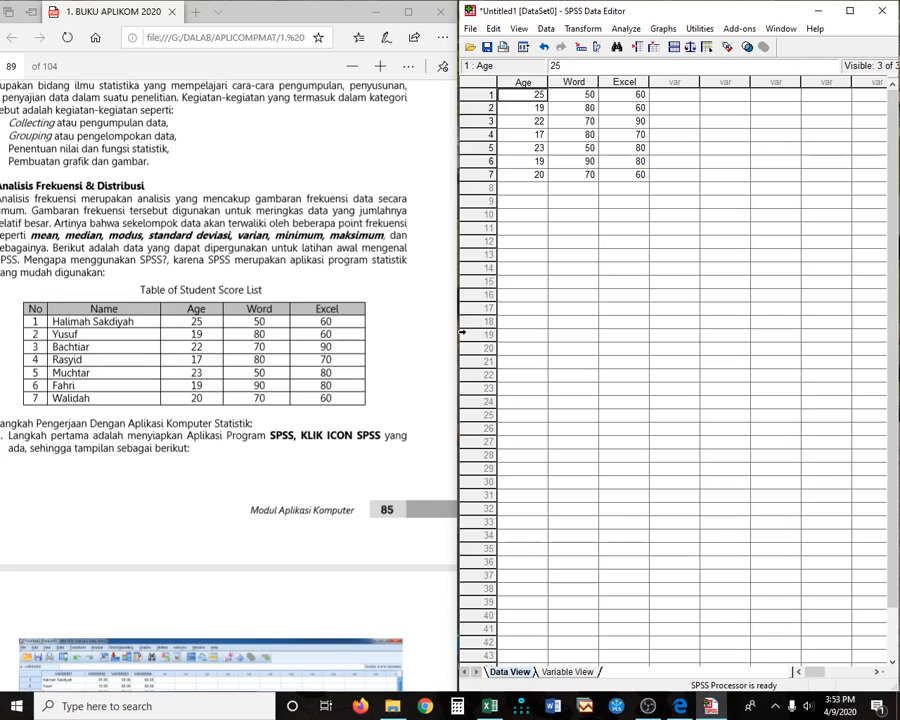
- Scroll the PDF to page 90's Frequencies instructions and open SPSS's Analyze menu
scroll(307, 428, "down", 5)
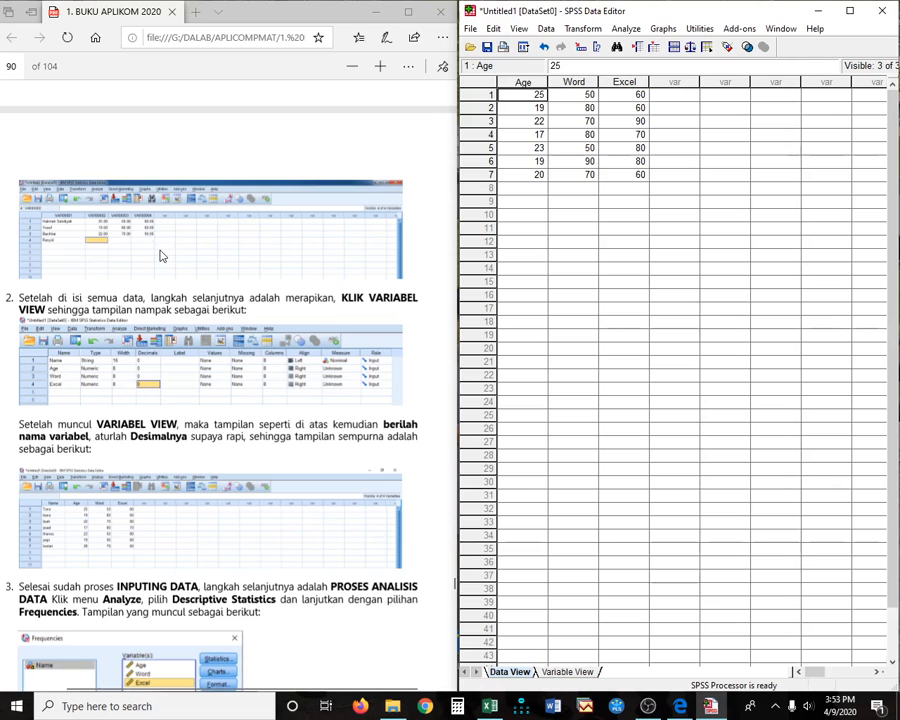
scroll(258, 469, "down", 3)
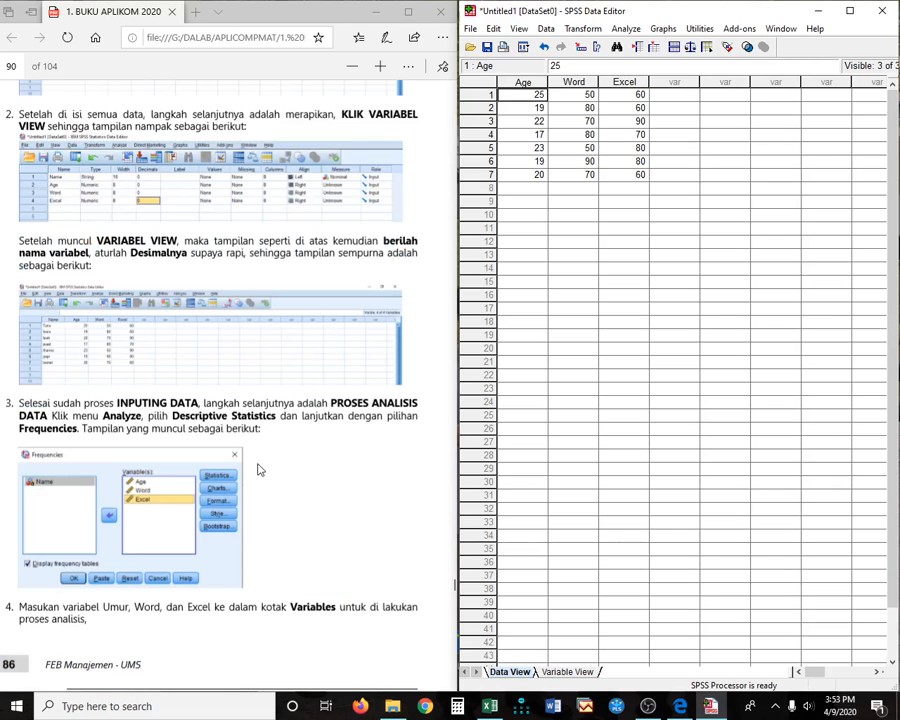
scroll(258, 469, "down", 2)
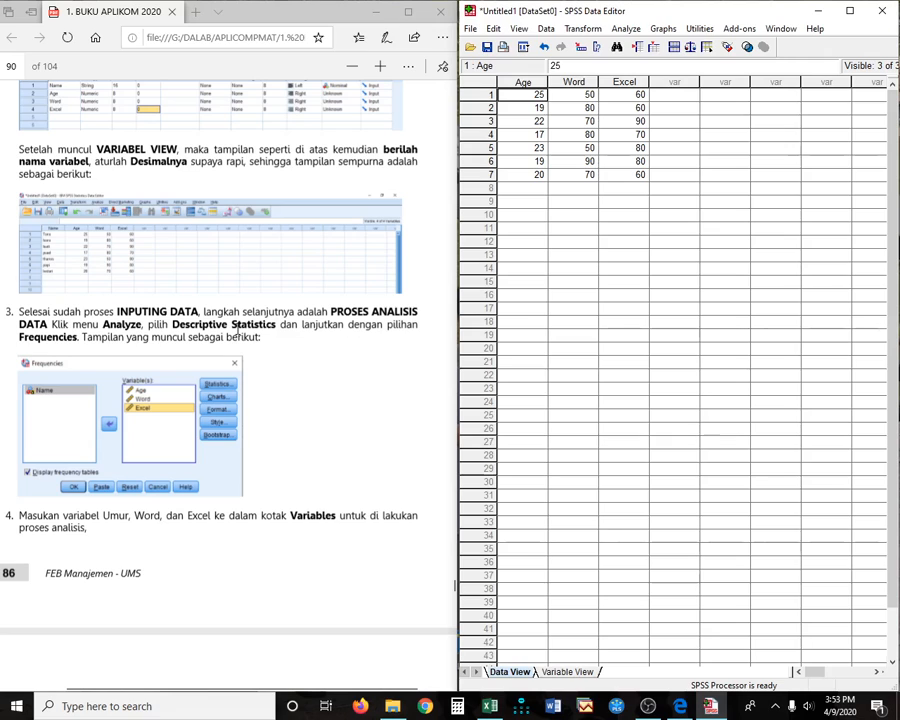
left_click(629, 31)
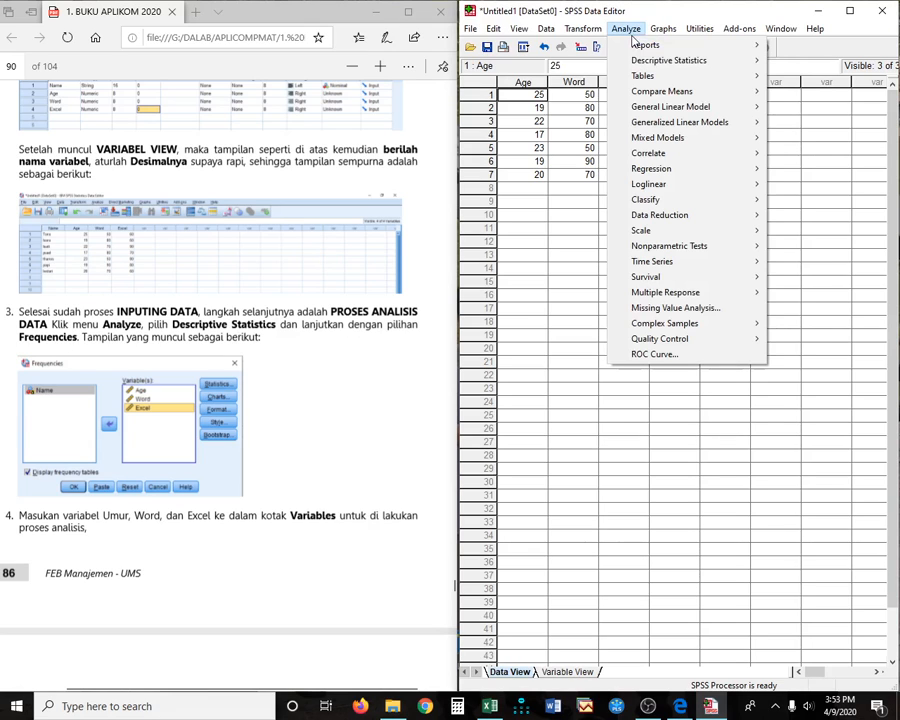
- Open Descriptive Statistics > Frequencies and select Age, Word and Excel in the source list
mouse_move(673, 65)
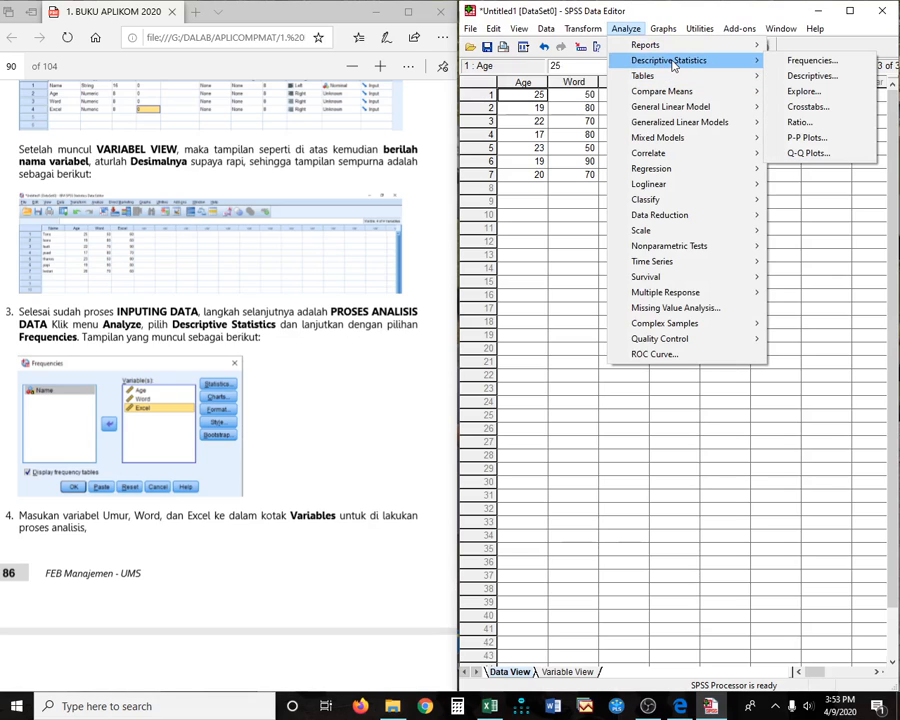
left_click(822, 63)
left_click_drag(707, 98, 712, 340)
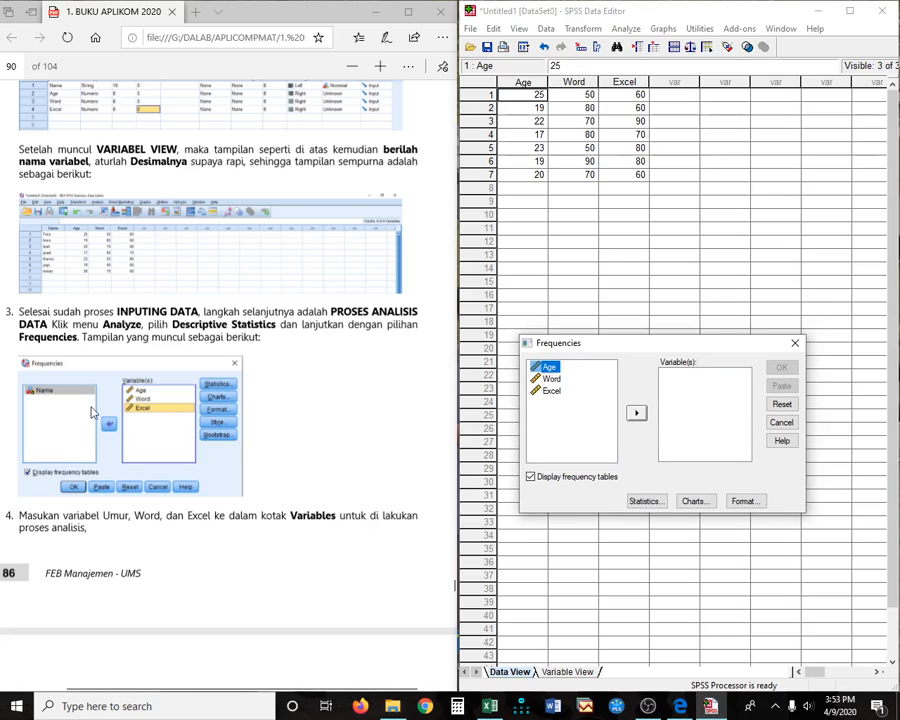
left_click_drag(545, 367, 556, 403)
left_click(580, 372)
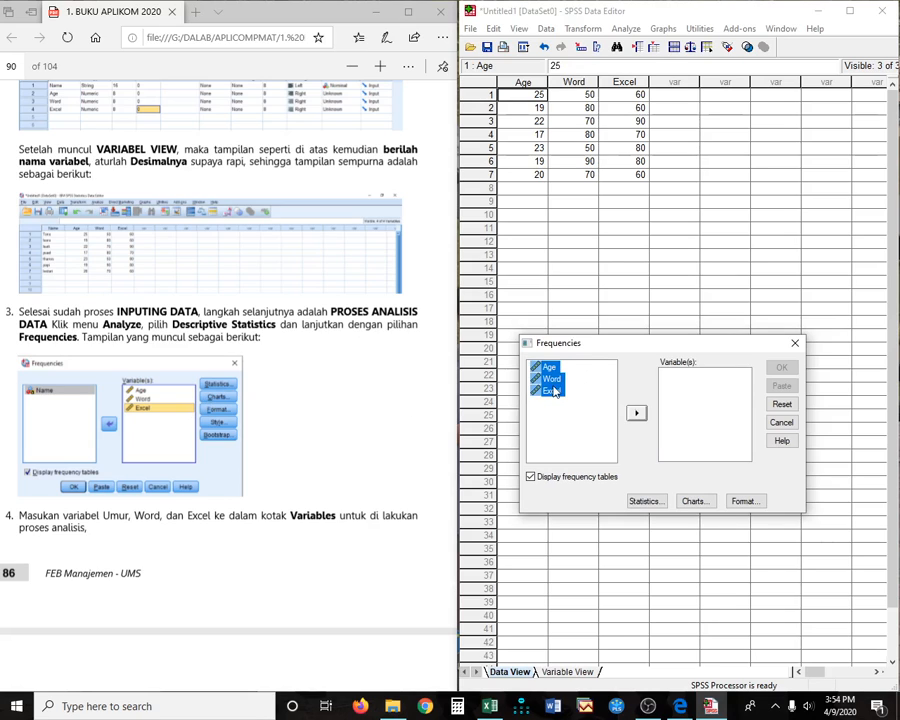
- Move Age, Word and Excel into the Frequencies Variable(s) box
left_click(551, 370)
left_click(636, 412)
left_click(556, 368)
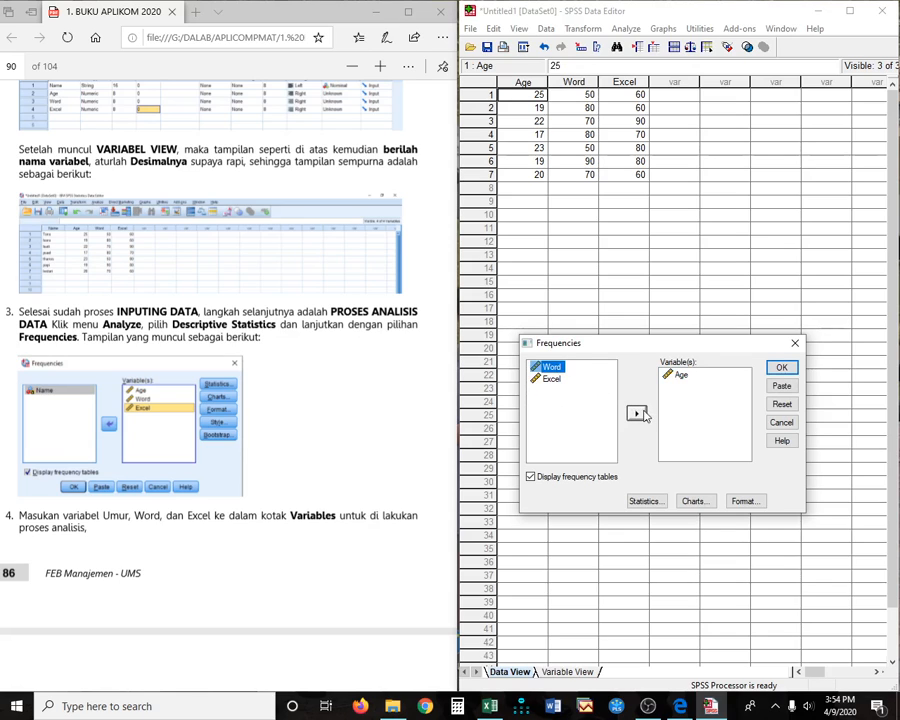
left_click(637, 413)
left_click(553, 371)
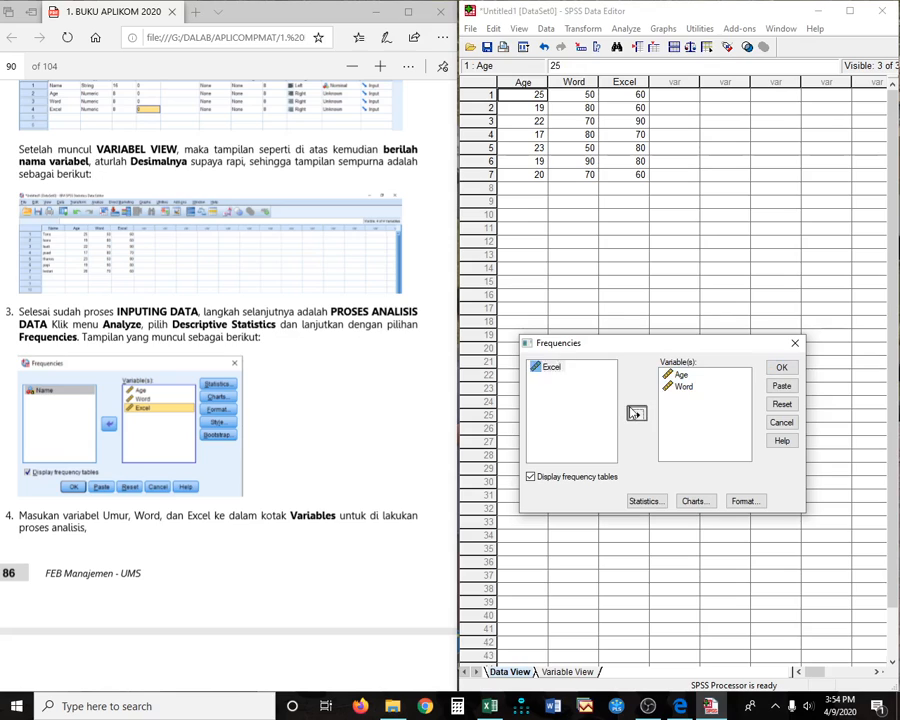
left_click(636, 412)
left_click(636, 412)
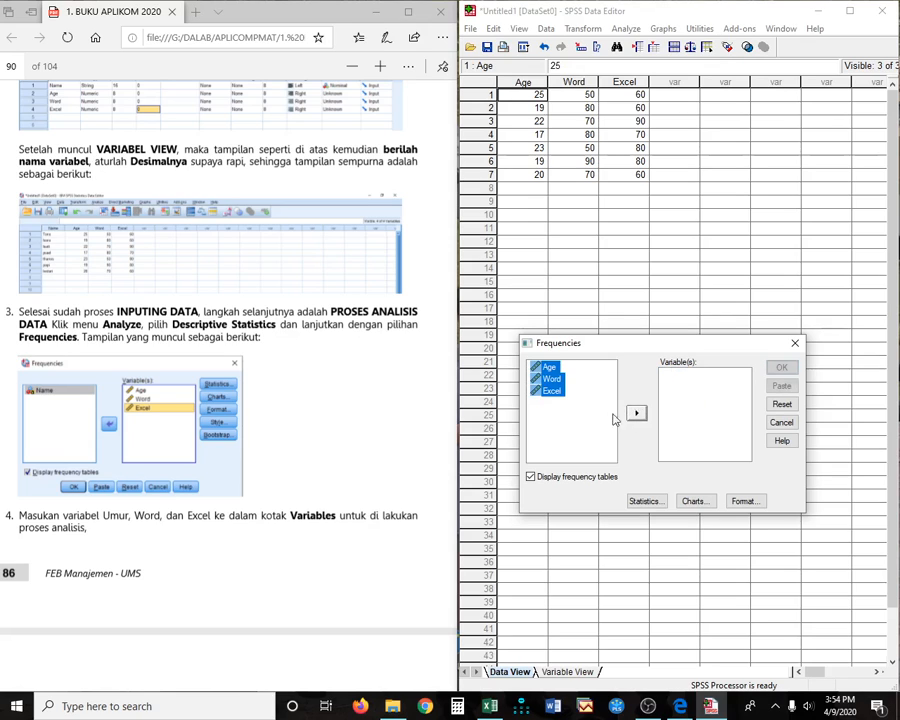
left_click(552, 368)
left_click_drag(556, 370, 569, 416)
left_click(636, 412)
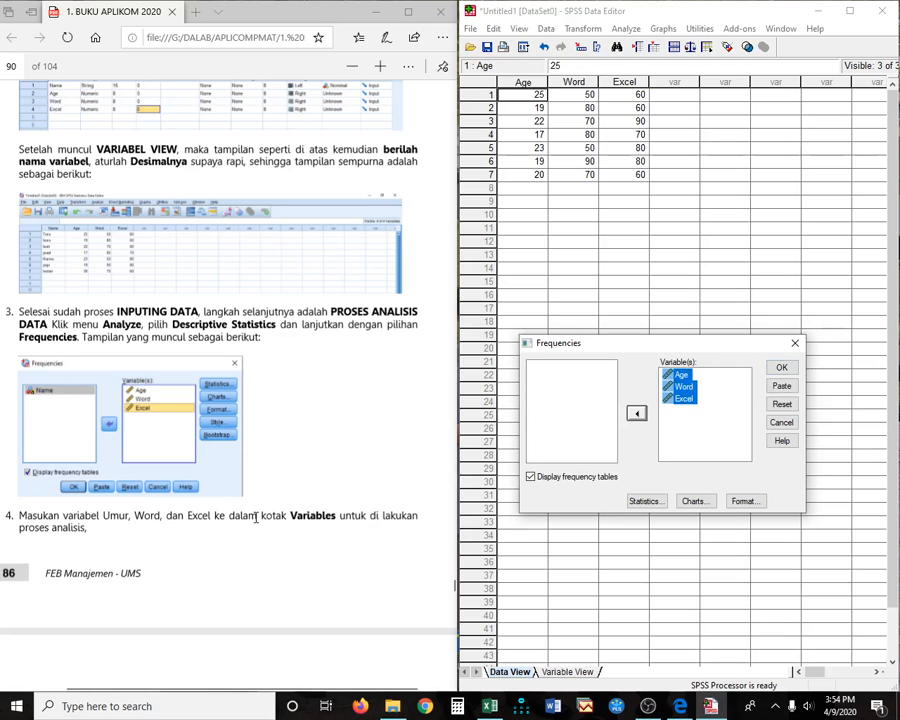
scroll(256, 517, "down", 5)
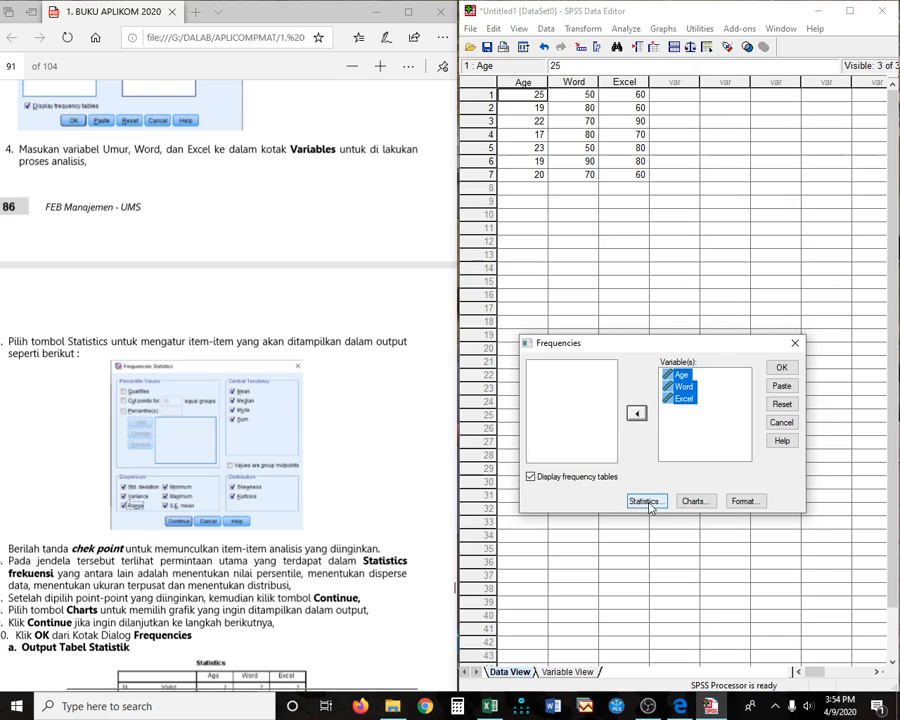
- Request Mean, Median, Mode, Std. deviation, Range, Minimum, Maximum, S.E. mean and Skewness in Frequencies Statistics
left_click(645, 501)
left_click(696, 423)
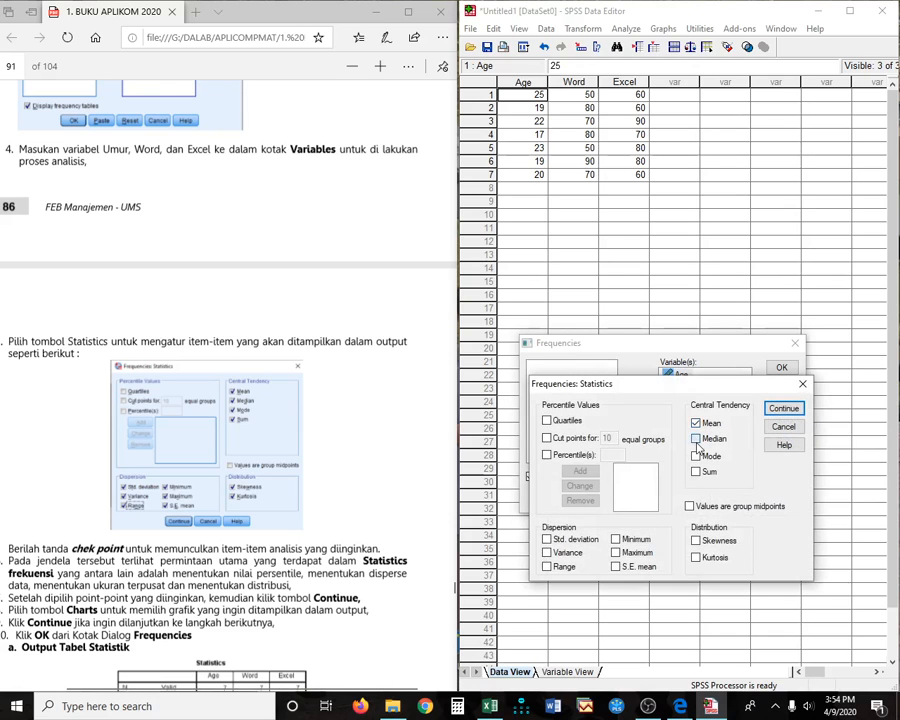
left_click(696, 439)
left_click(696, 456)
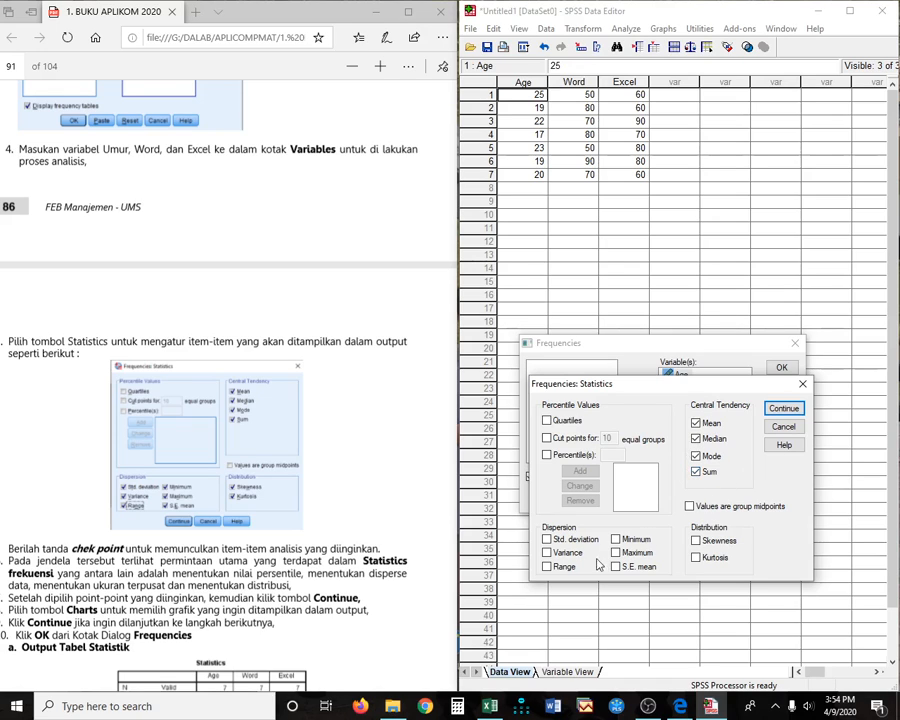
left_click(546, 540)
left_click(546, 566)
left_click(622, 541)
left_click(620, 553)
left_click(638, 566)
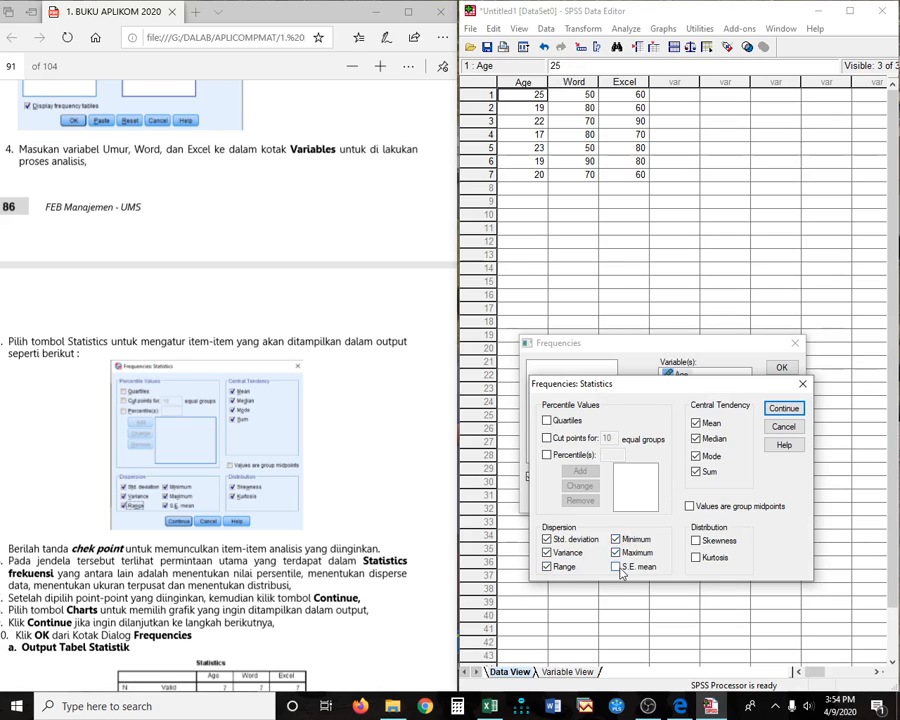
left_click(695, 541)
left_click(784, 409)
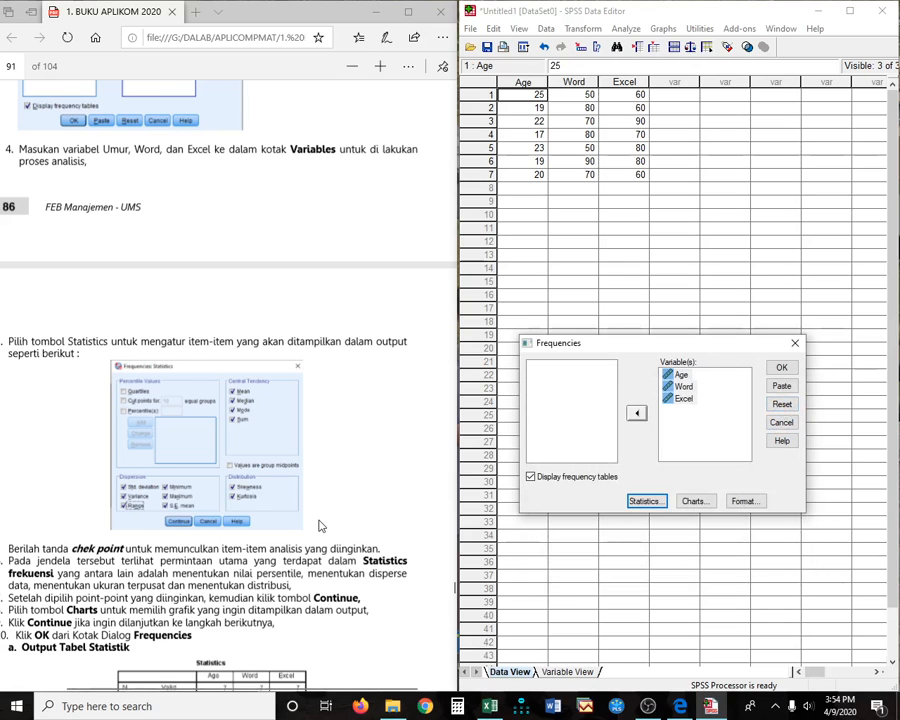
scroll(203, 530, "down", 3)
scroll(225, 400, "down", 2)
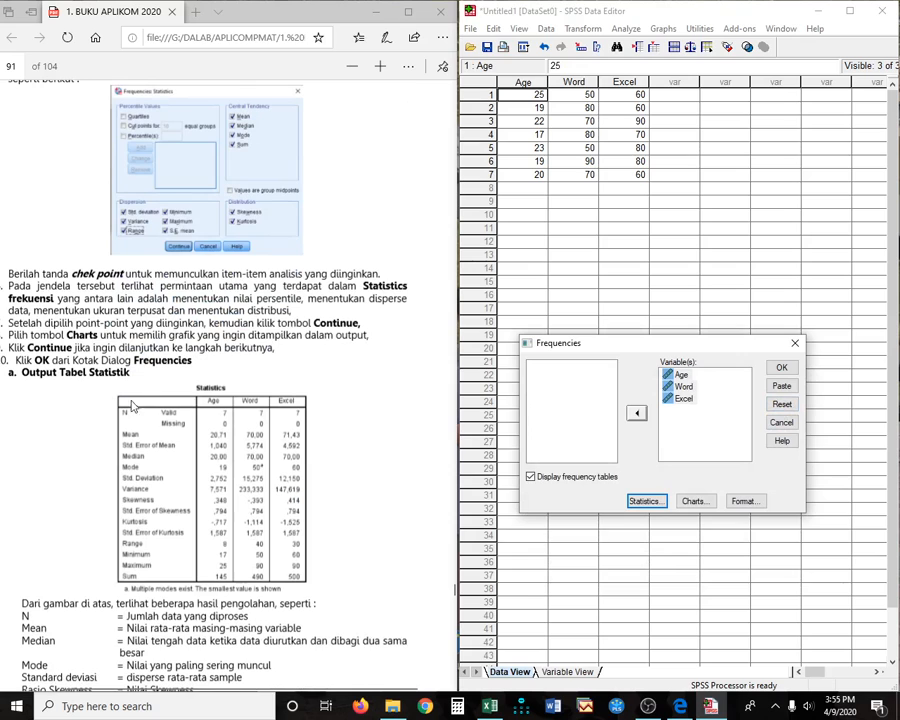
- Run Frequencies and scroll through the Age, Word and Excel statistics and frequency tables
left_click(780, 368)
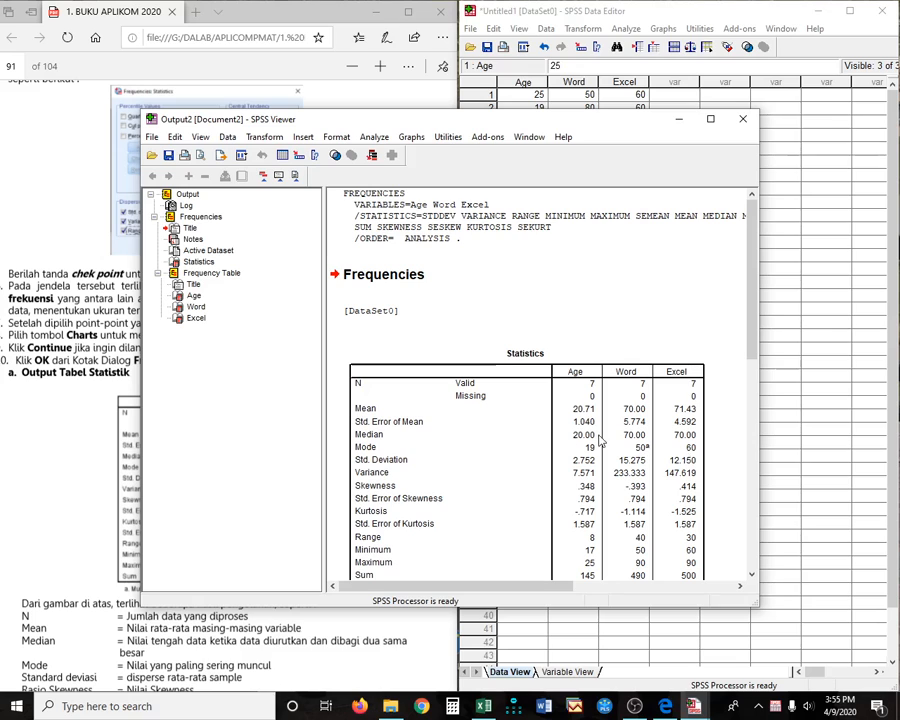
scroll(568, 437, "down", 2)
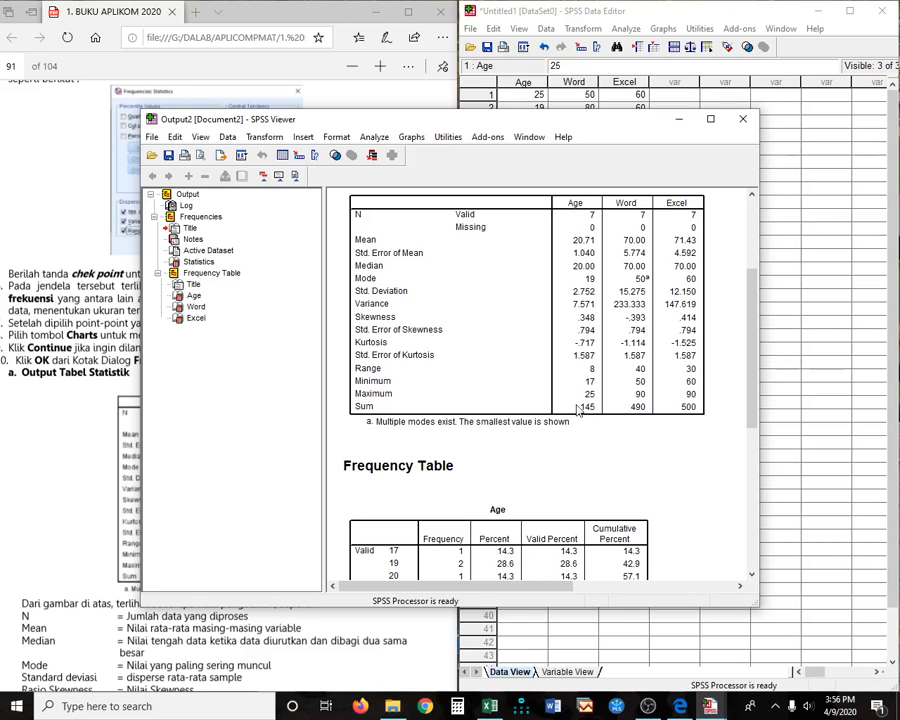
- Review the Age, Word and Excel frequency tables, then bring up the Excel interval table
scroll(618, 472, "down", 3)
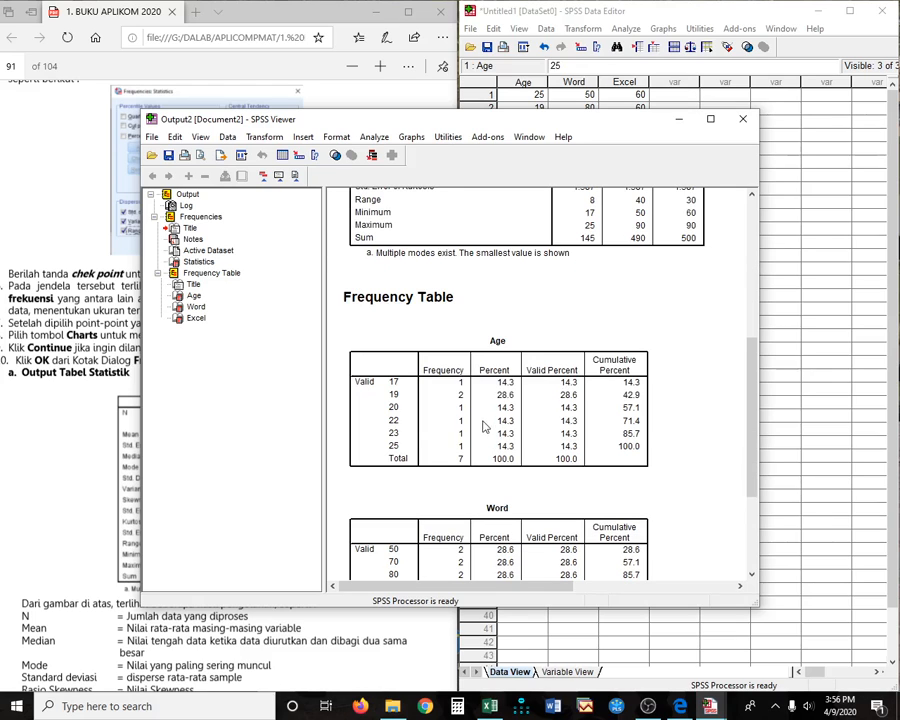
scroll(489, 422, "down", 2)
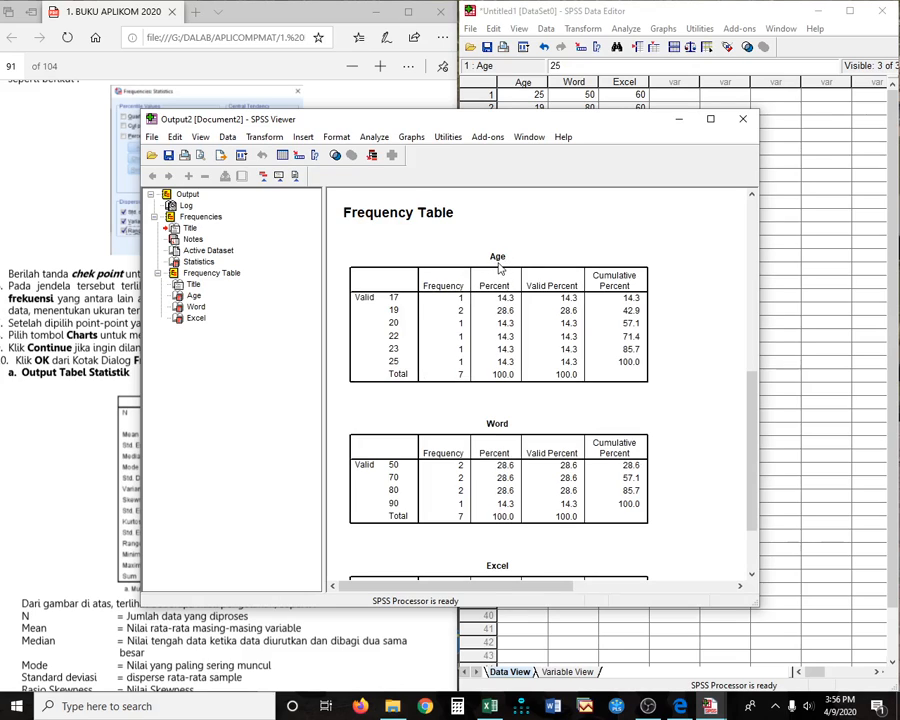
scroll(498, 444, "down", 2)
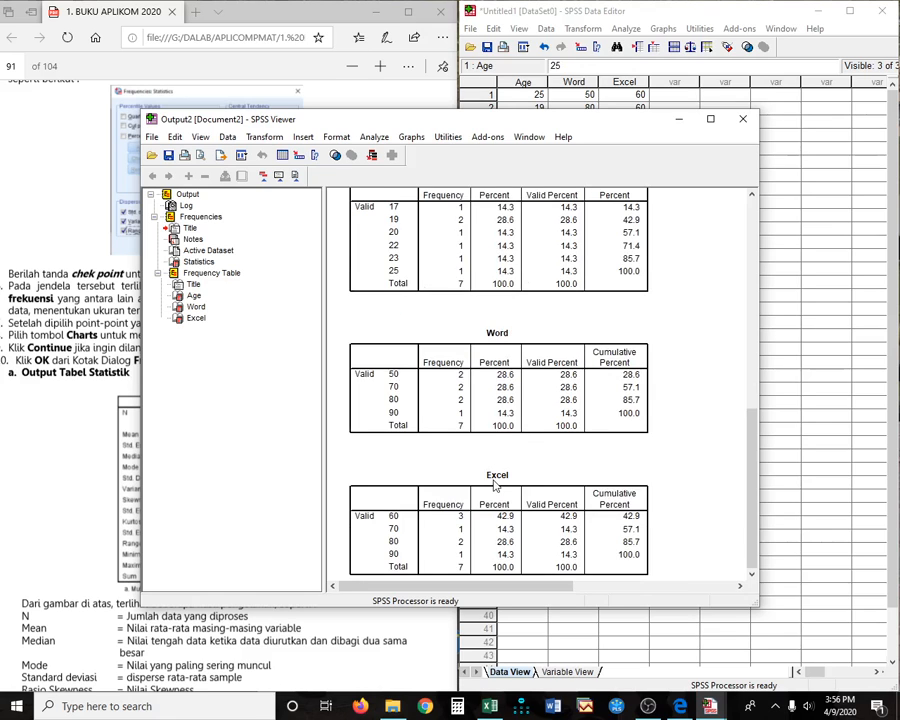
scroll(497, 475, "up", 2)
scroll(493, 482, "up", 2)
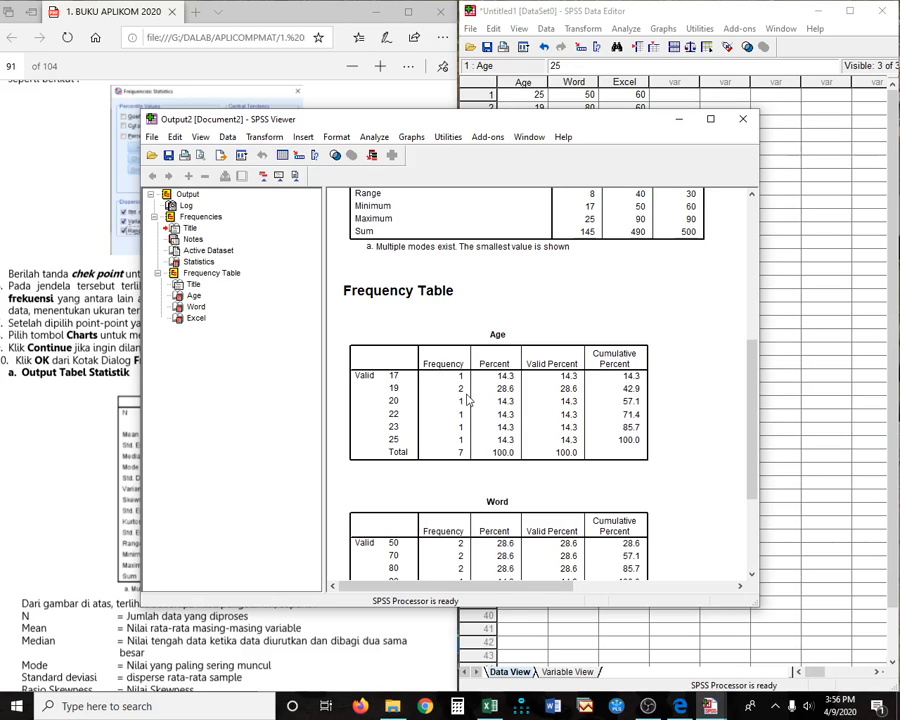
scroll(474, 427, "up", 5)
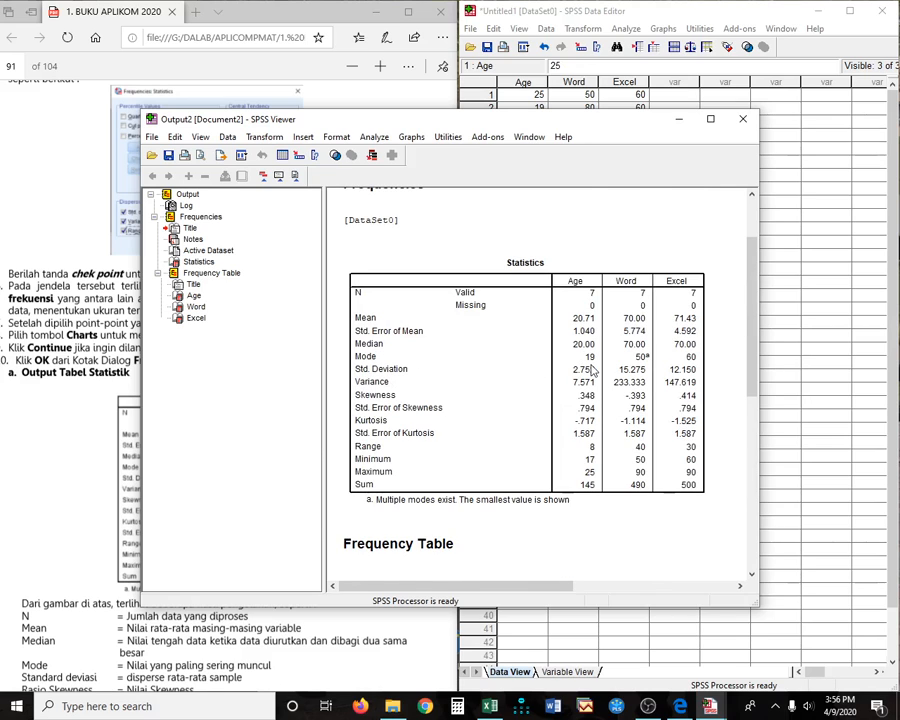
scroll(420, 366, "down", 5)
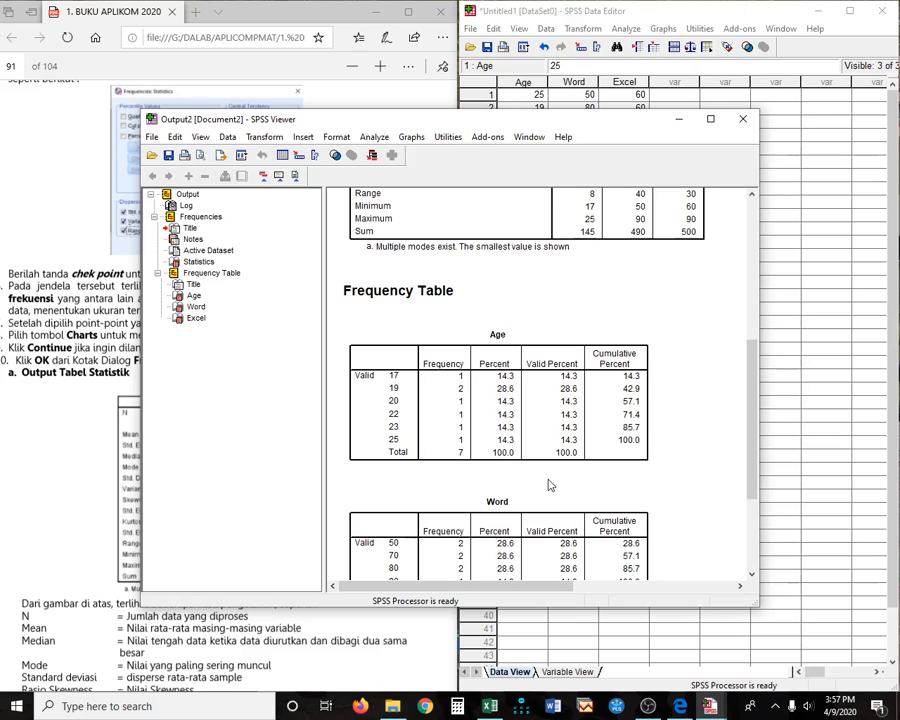
scroll(555, 480, "down", 3)
scroll(555, 480, "up", 6)
scroll(551, 476, "down", 6)
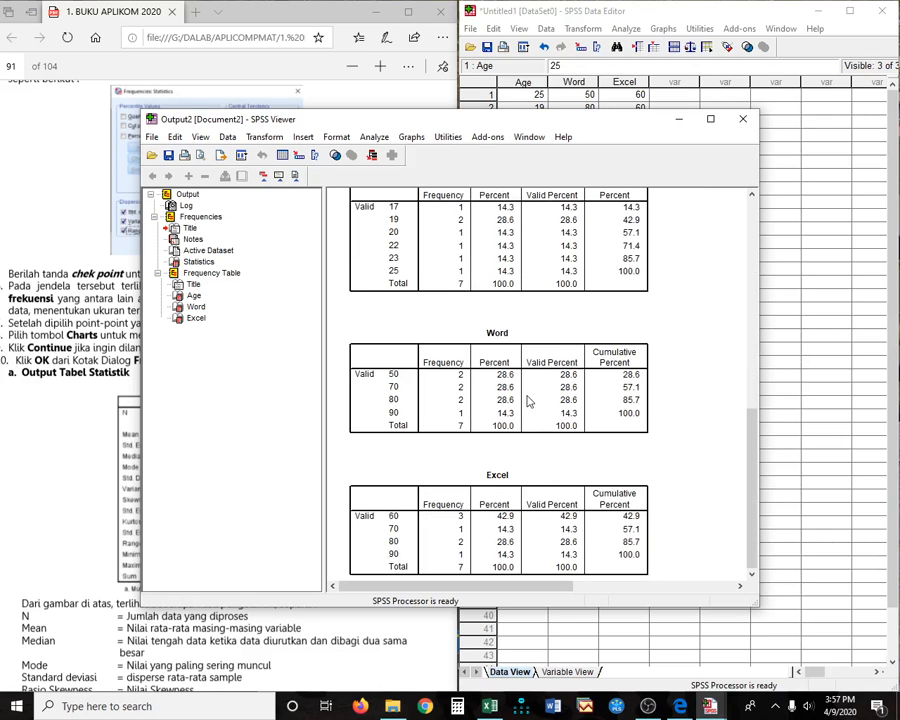
scroll(529, 401, "up", 2)
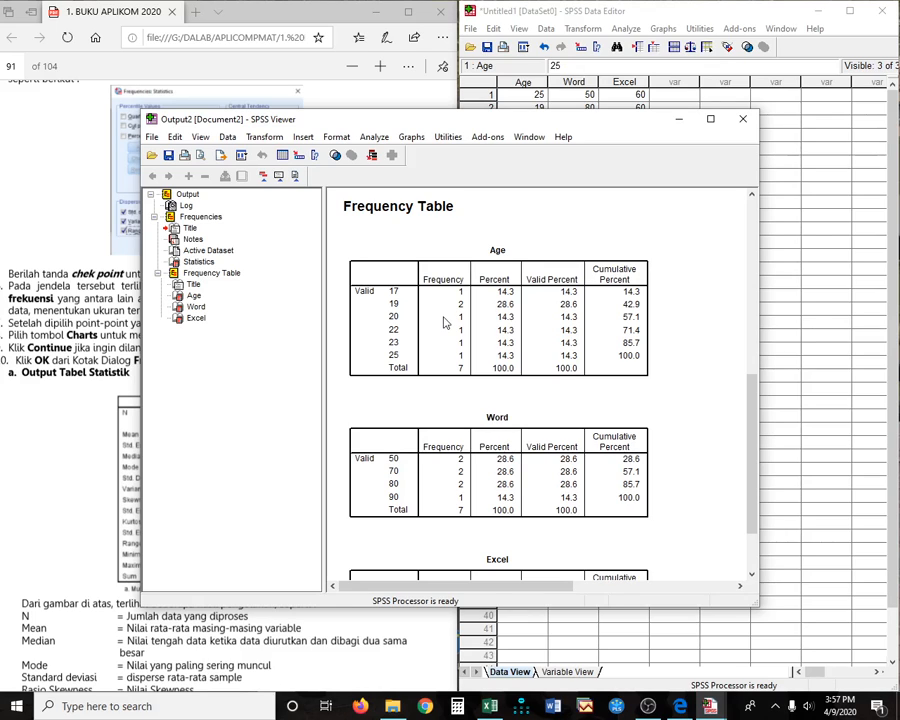
left_click(490, 708)
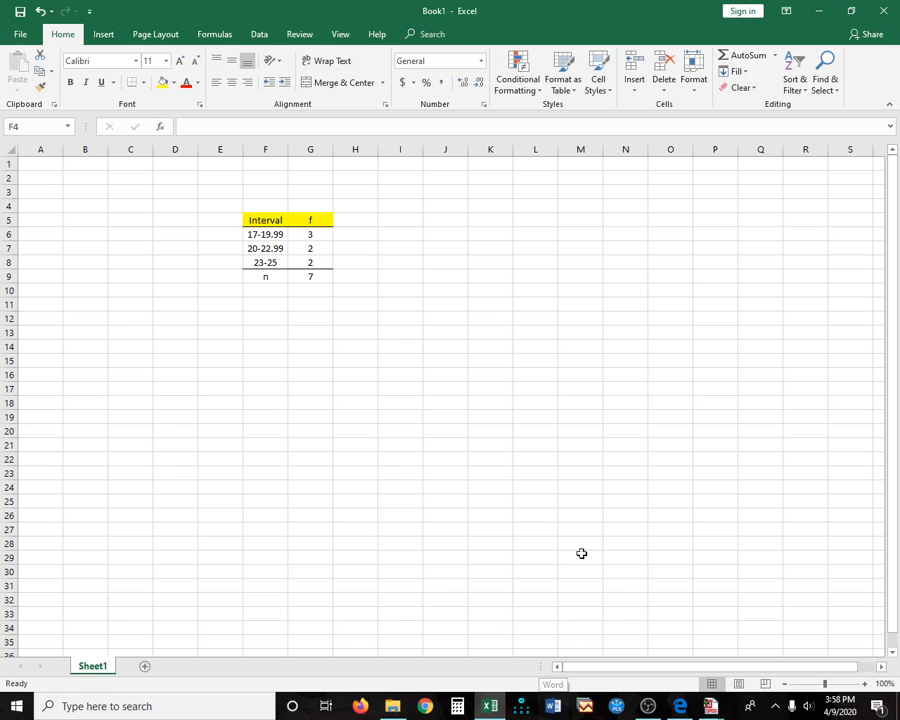
mouse_move(495, 712)
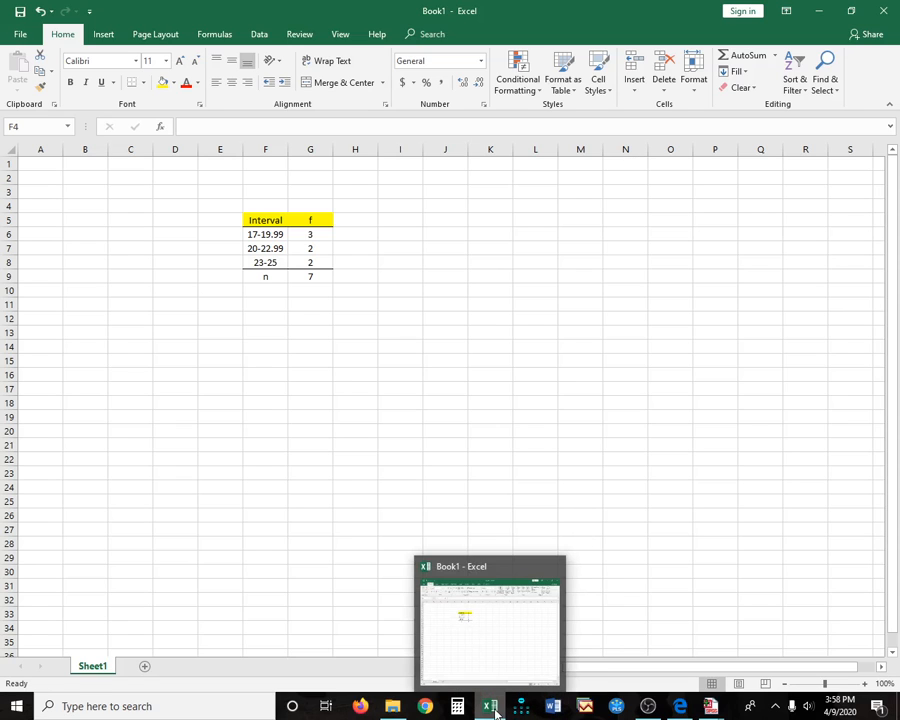
left_click(822, 17)
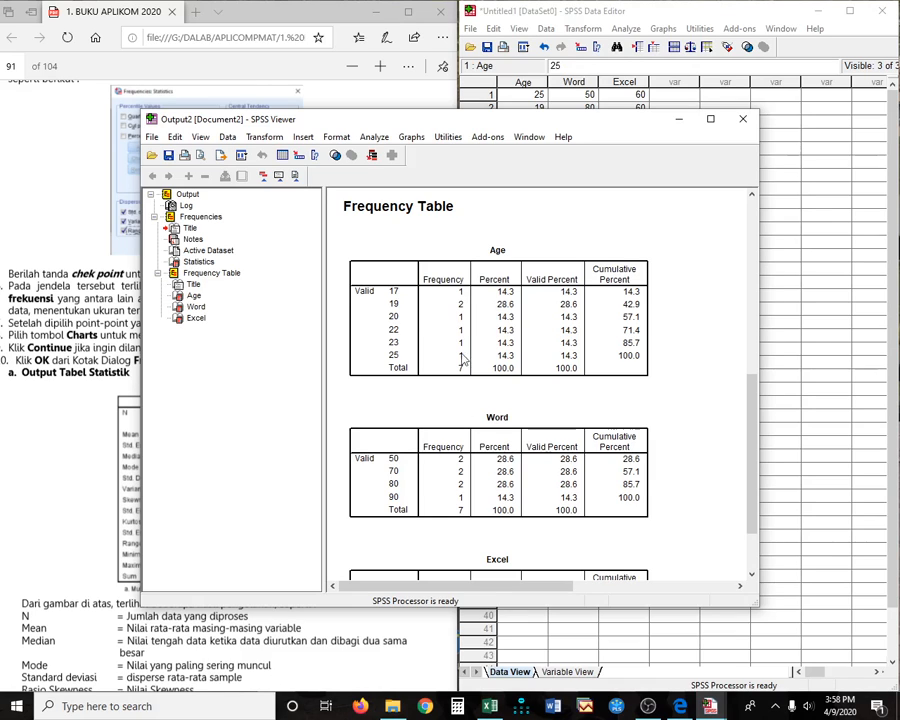
left_click(489, 707)
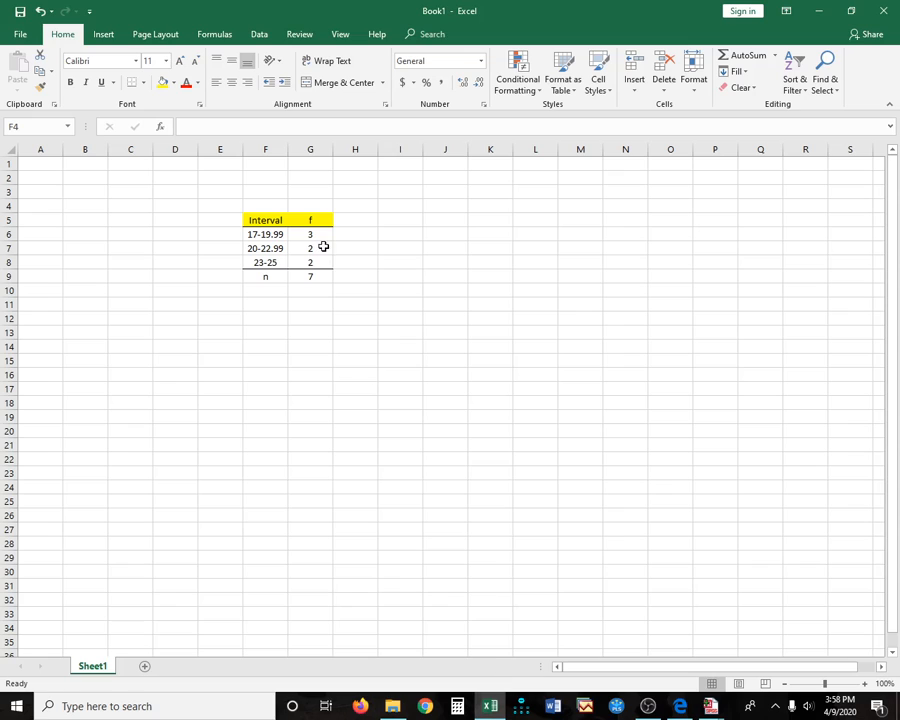
left_click(321, 234)
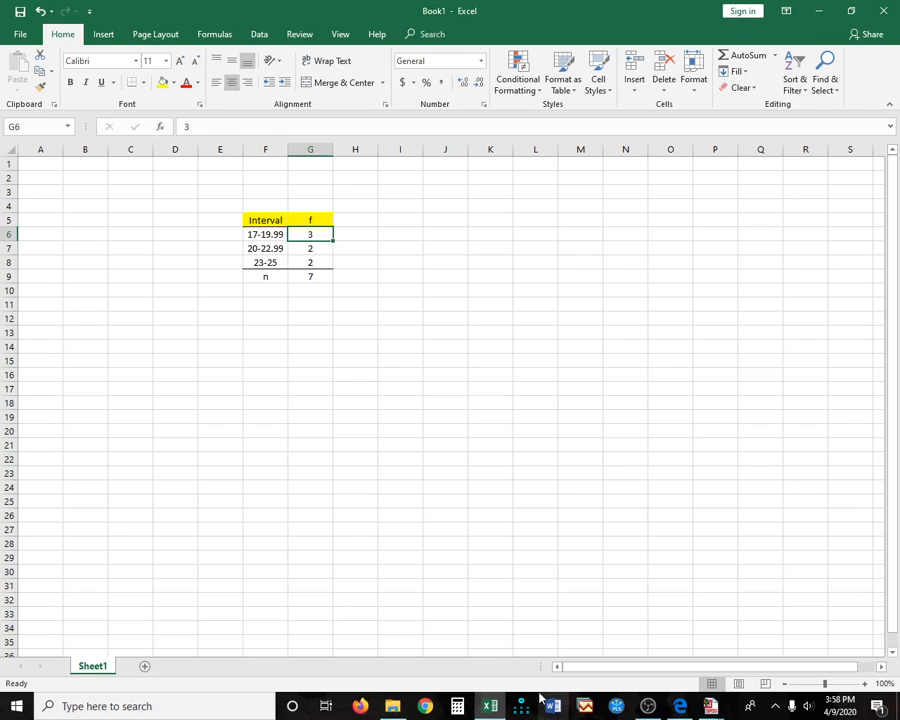
mouse_move(498, 715)
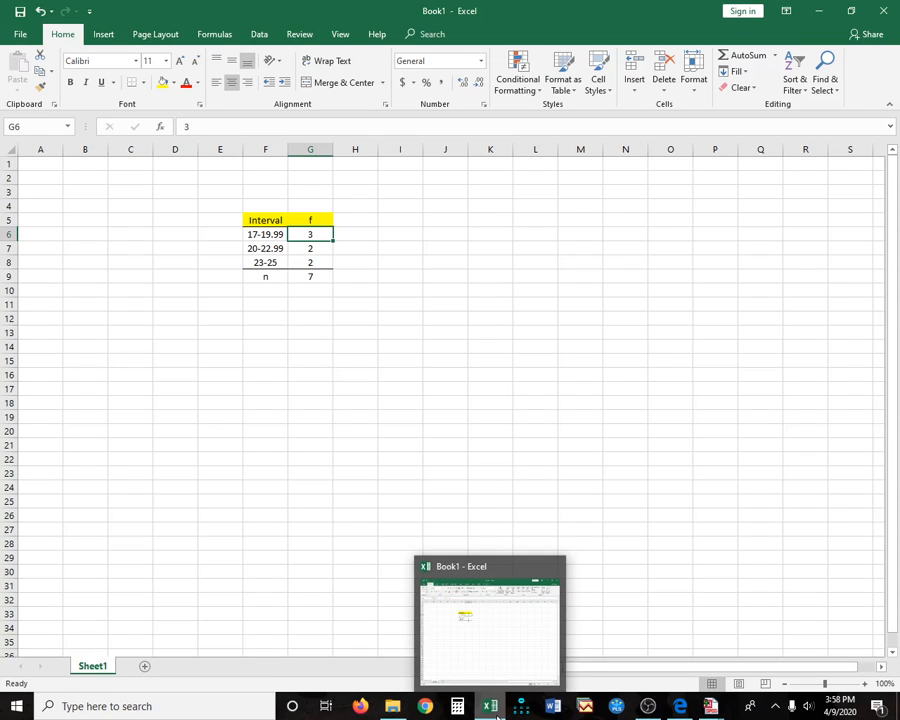
- Glance at the SPSS output, then return to Excel's interval 17-19.99 and its frequency
left_click(498, 714)
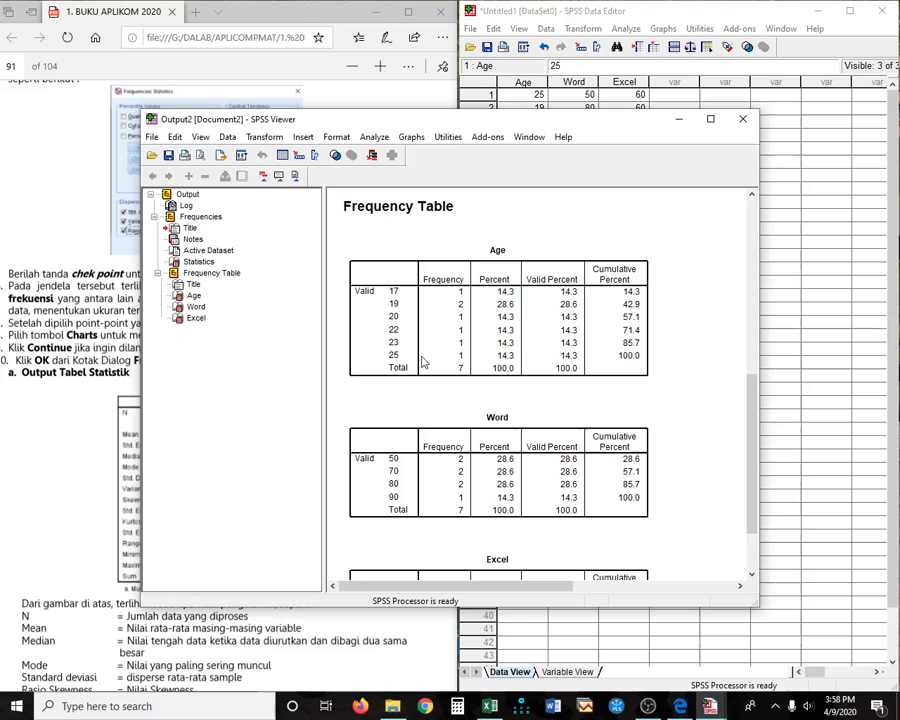
left_click(490, 707)
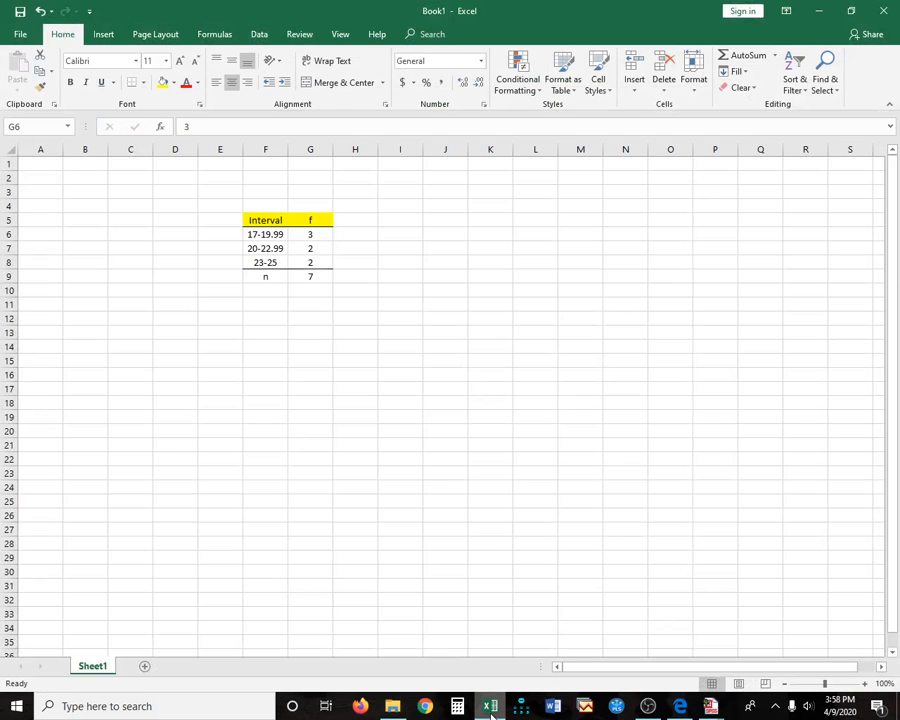
left_click(276, 234)
left_click(316, 233)
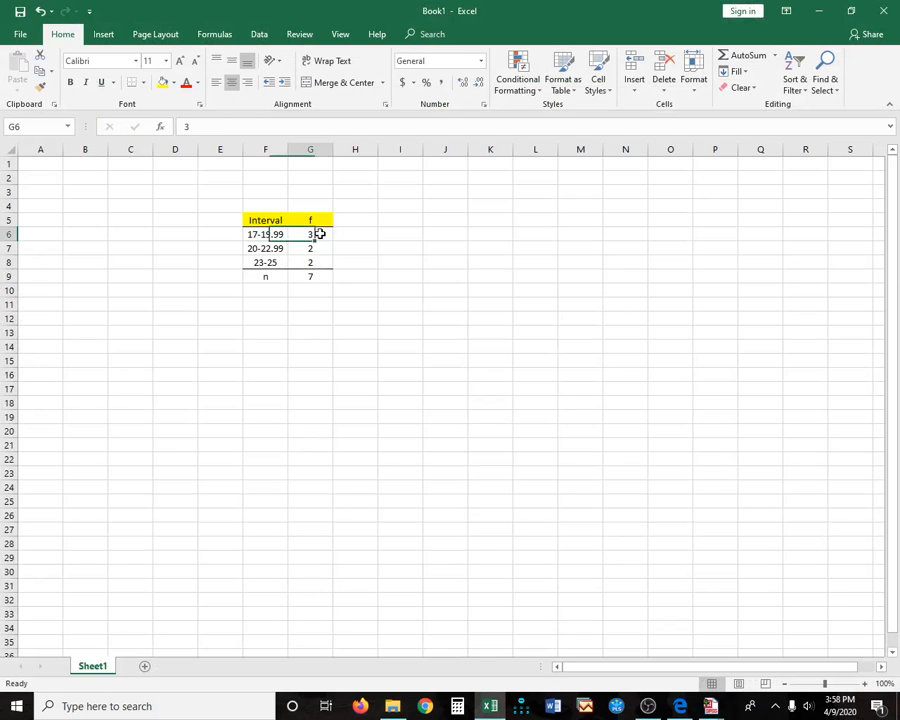
- Add a centred 'fc' header in H5, check the total 7, then minimize Excel
key("Up")
key("Right")
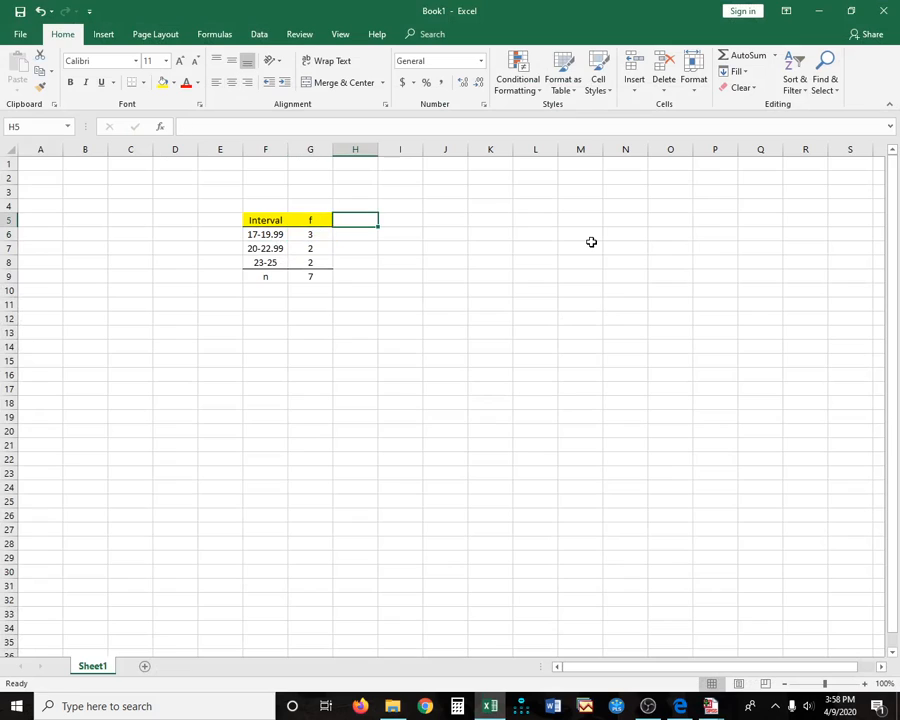
type("fc")
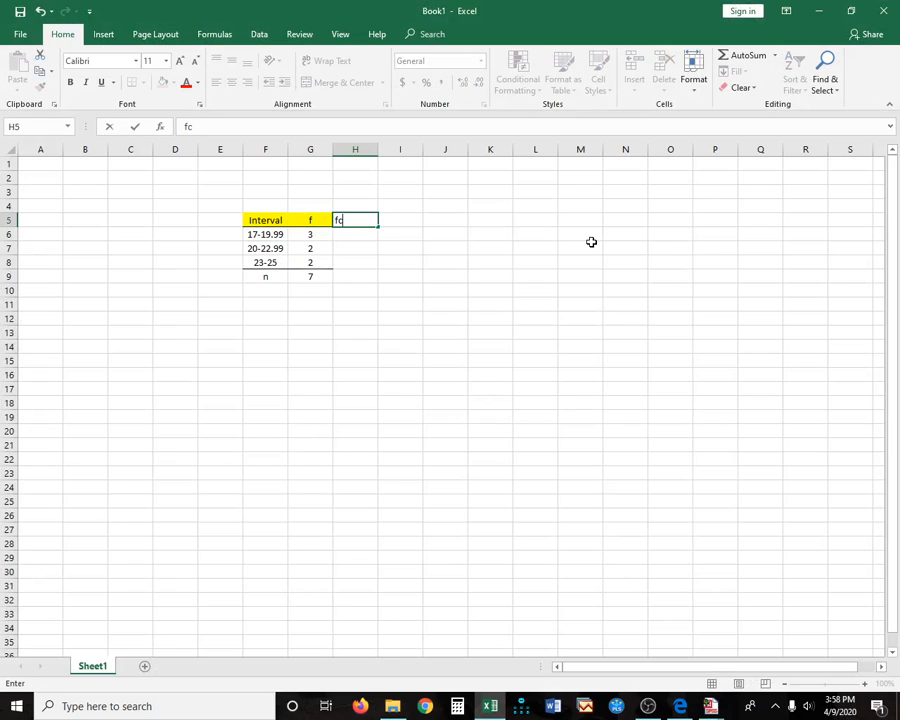
key("ctrl+Return")
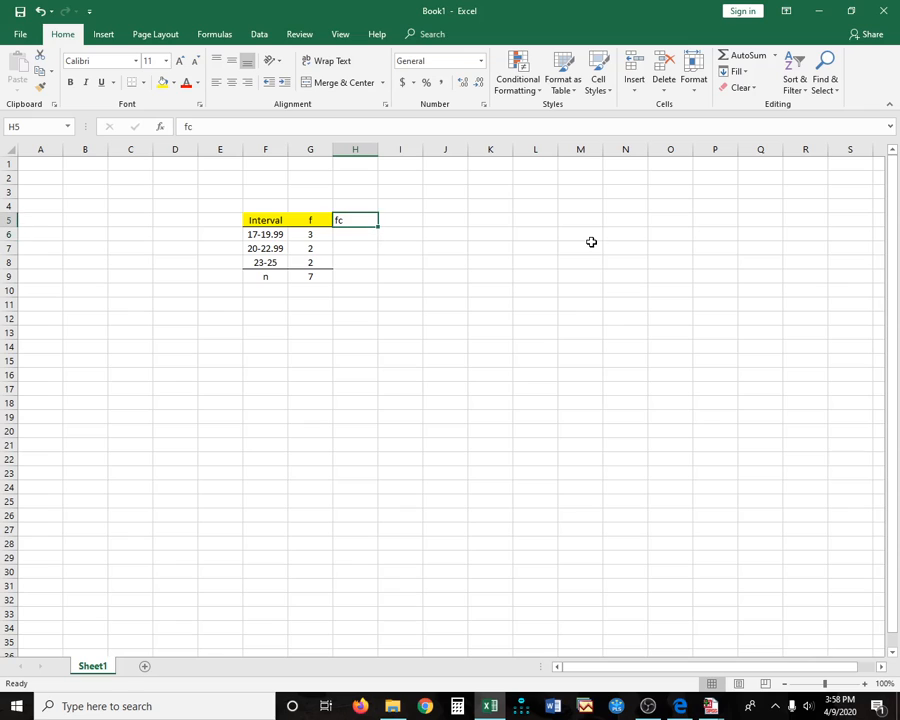
left_click(231, 82)
left_click(355, 235)
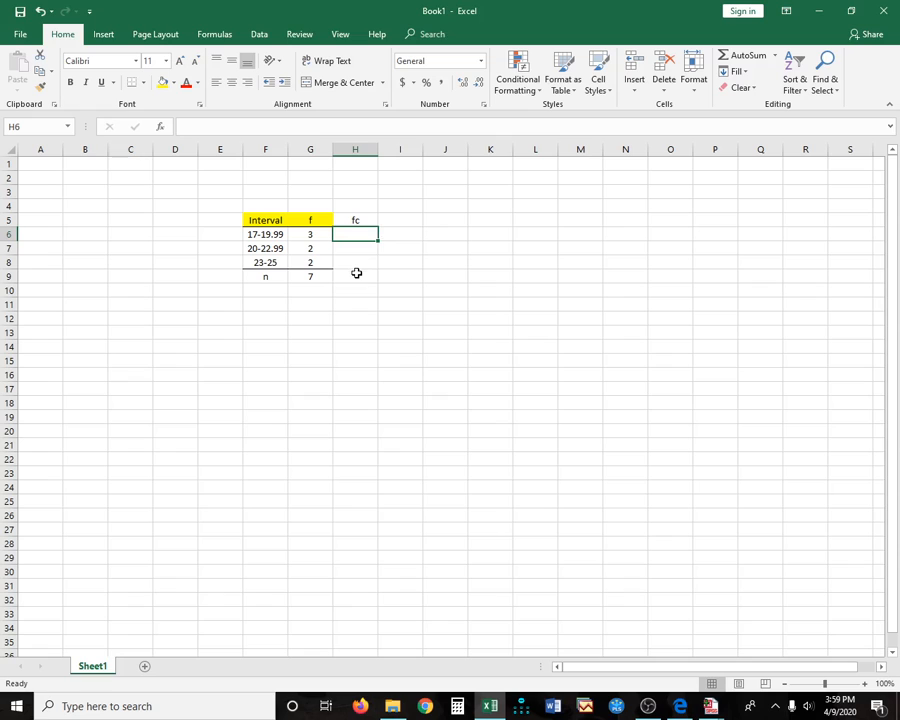
left_click(310, 276)
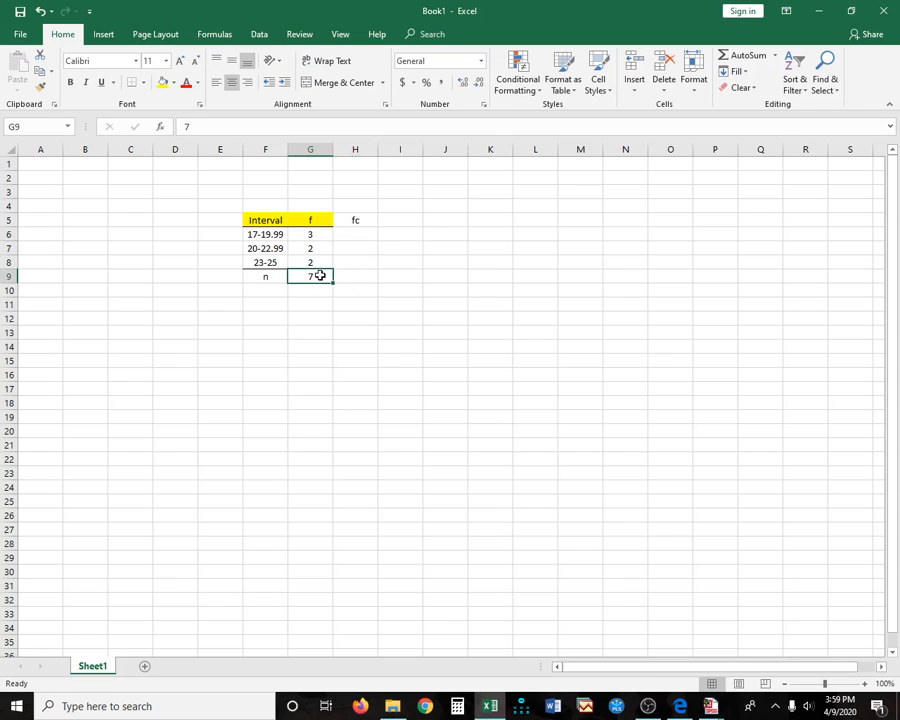
left_click(817, 11)
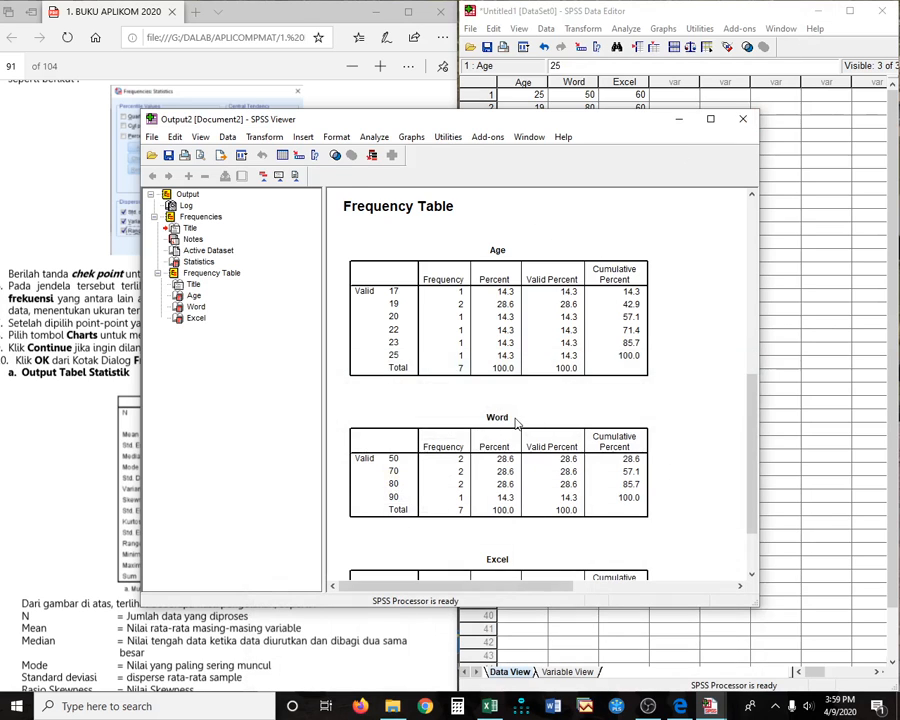
- Scroll the PDF module to page 92's frequency table and bar chart, then return to SPSS
scroll(514, 421, "down", 2)
left_click(301, 641)
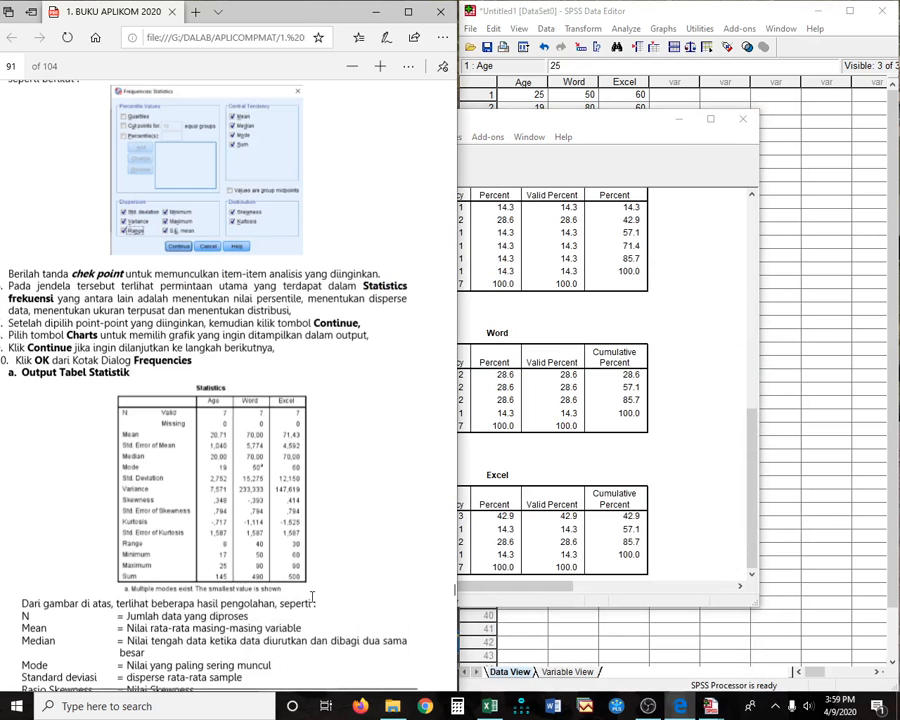
scroll(312, 589, "down", 3)
scroll(312, 590, "down", 2)
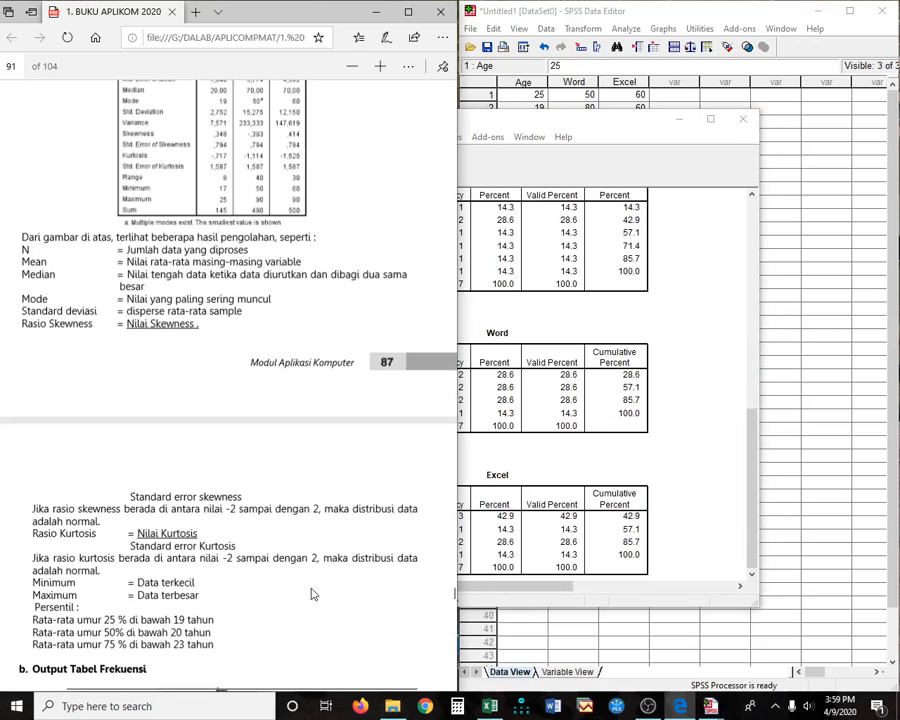
scroll(312, 594, "down", 10)
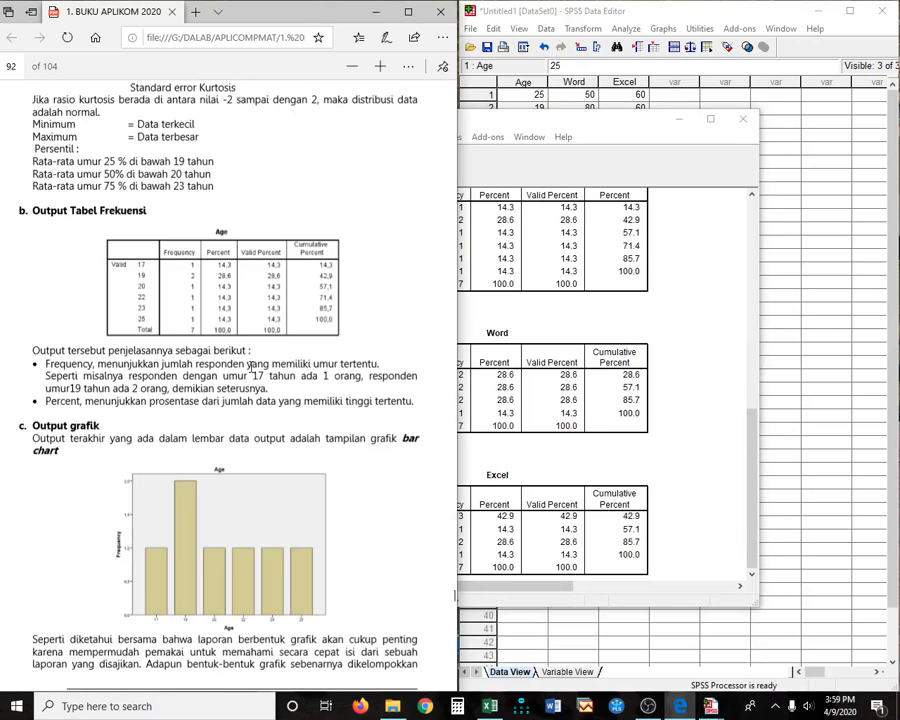
scroll(250, 364, "down", 4)
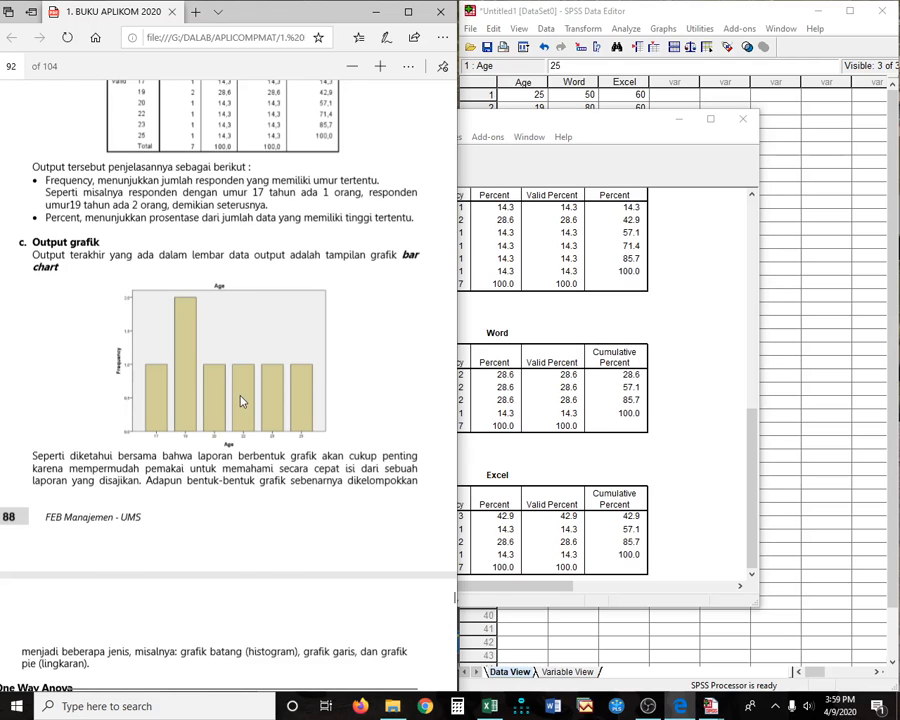
scroll(240, 397, "down", 2)
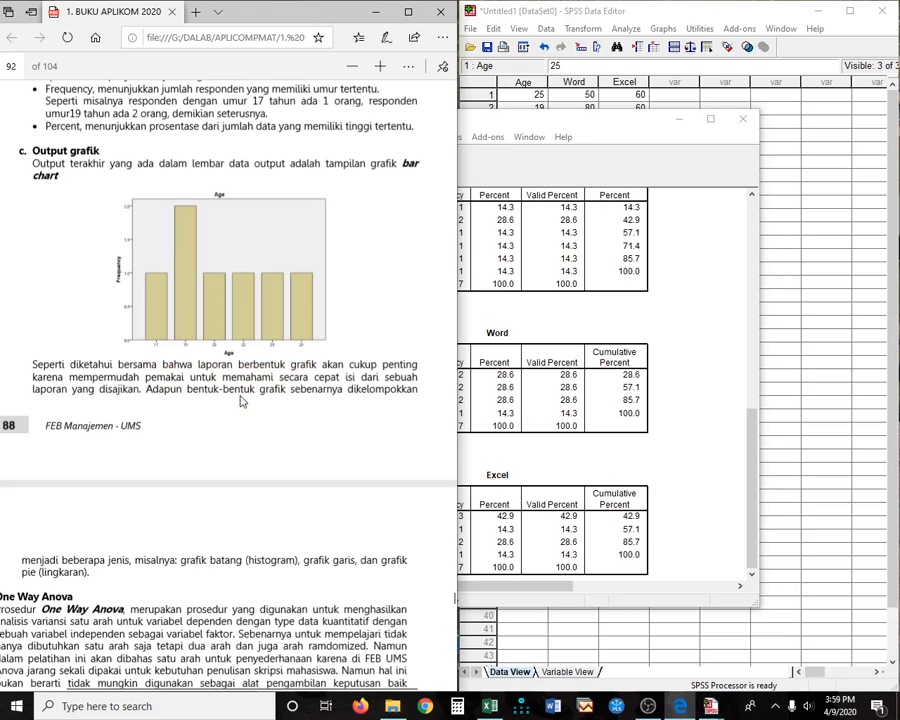
scroll(240, 397, "up", 2)
left_click(680, 262)
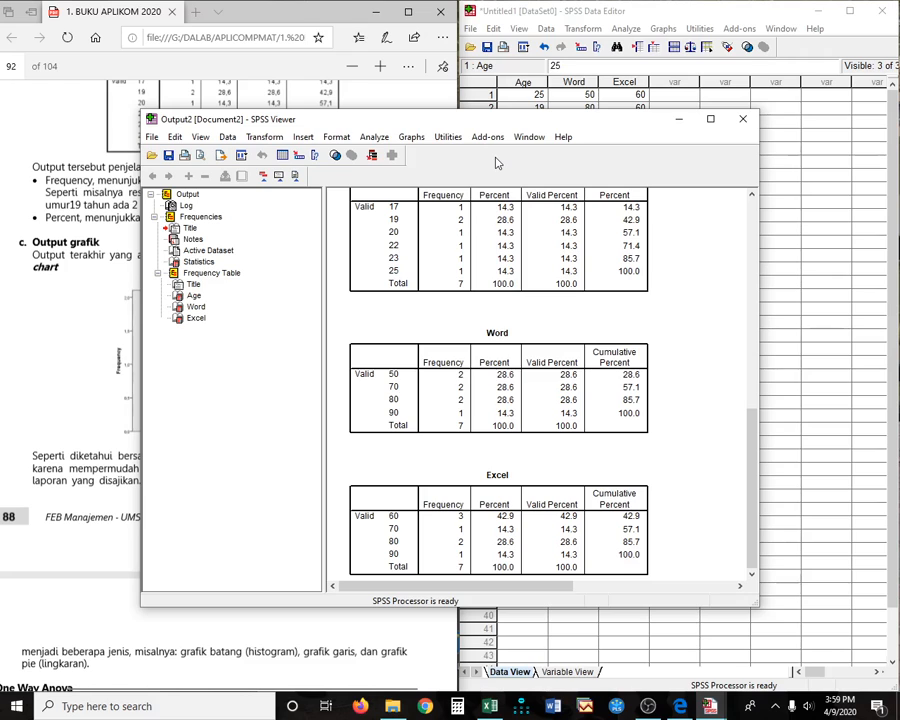
- Start a new Frequencies analysis with Sum removed from the statistics
left_click(374, 137)
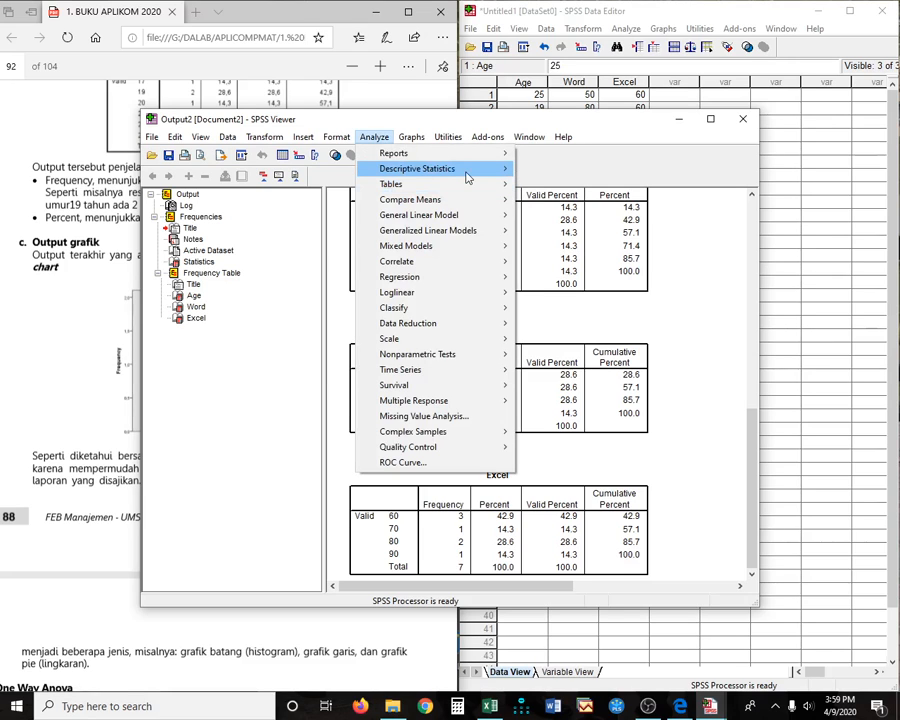
left_click(552, 170)
left_click(320, 368)
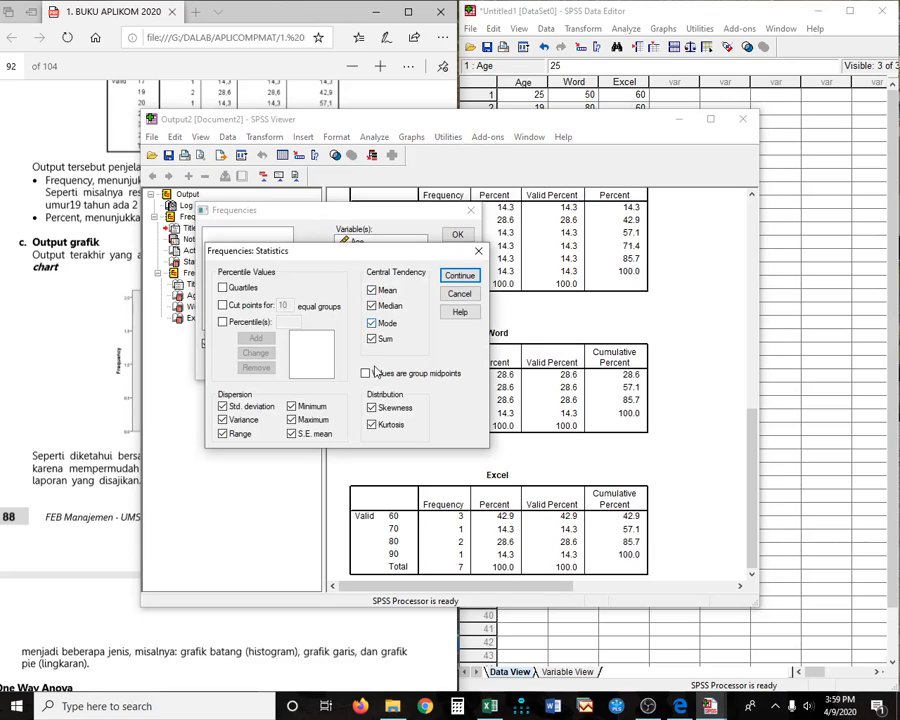
left_click(372, 339)
left_click(458, 280)
- Choose histograms with a normal curve as the chart and run the analysis
left_click(370, 368)
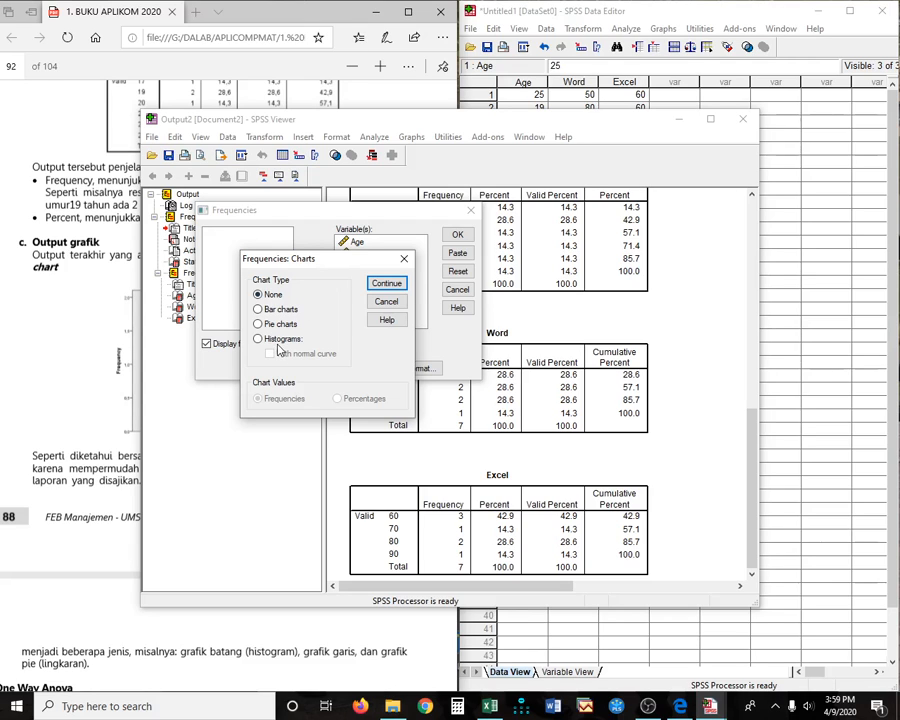
left_click(77, 592)
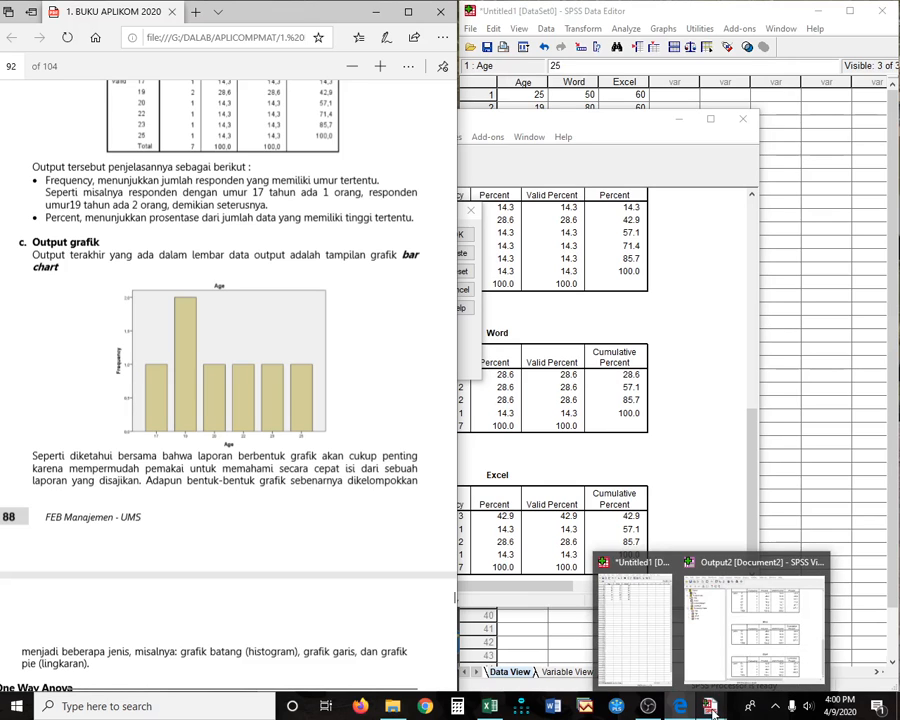
left_click(708, 320)
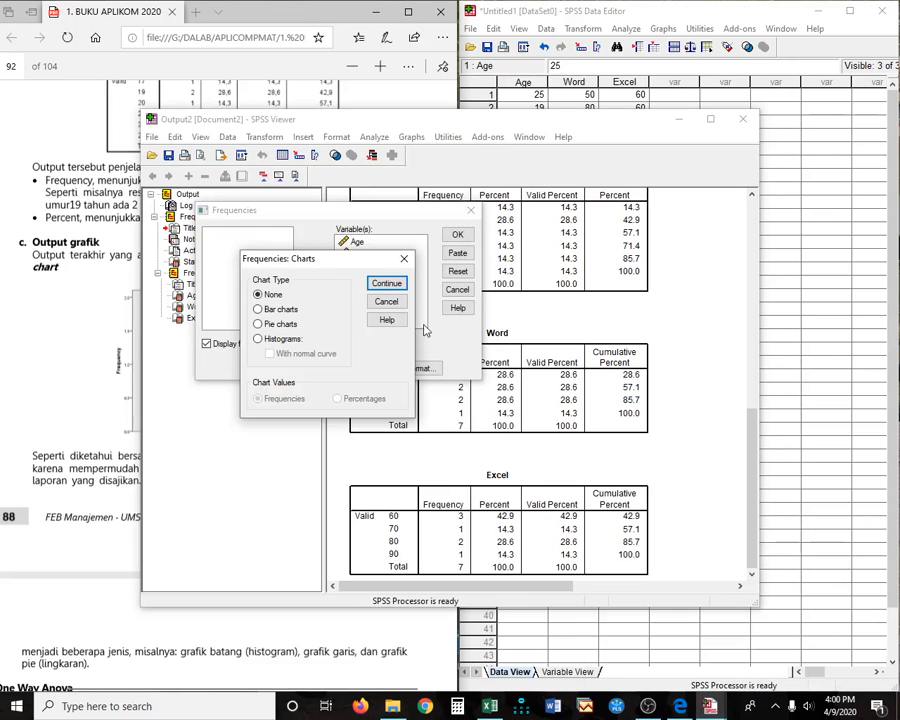
left_click(262, 339)
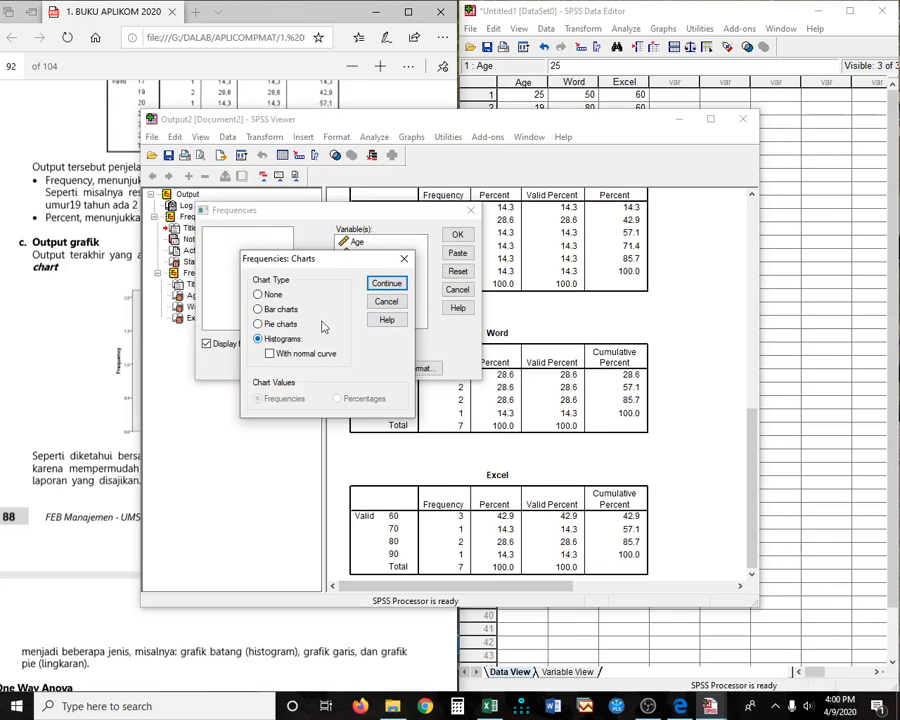
left_click(270, 354)
left_click(385, 284)
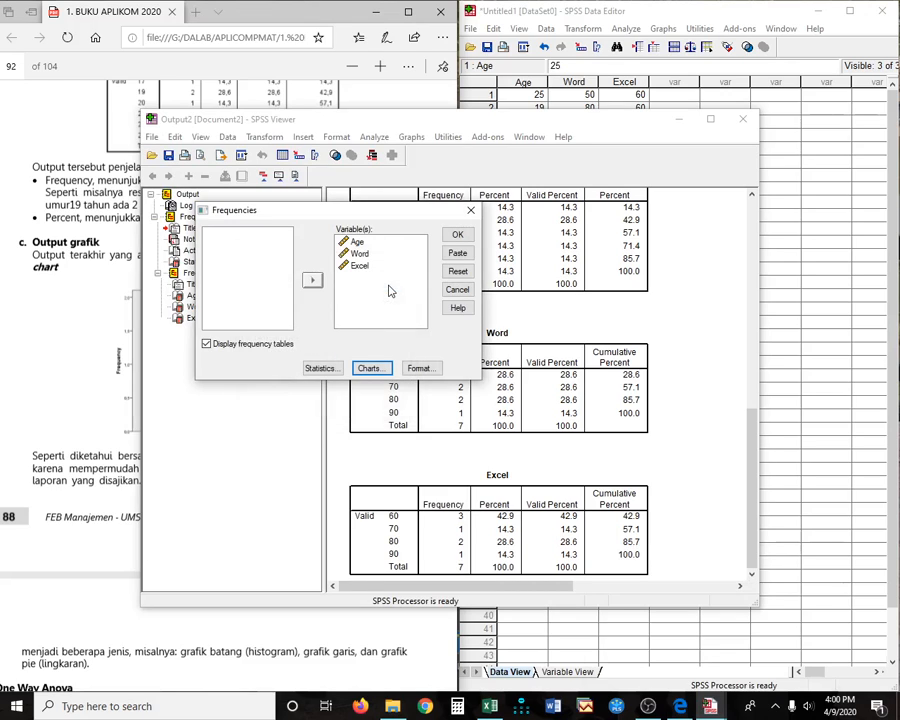
left_click(456, 236)
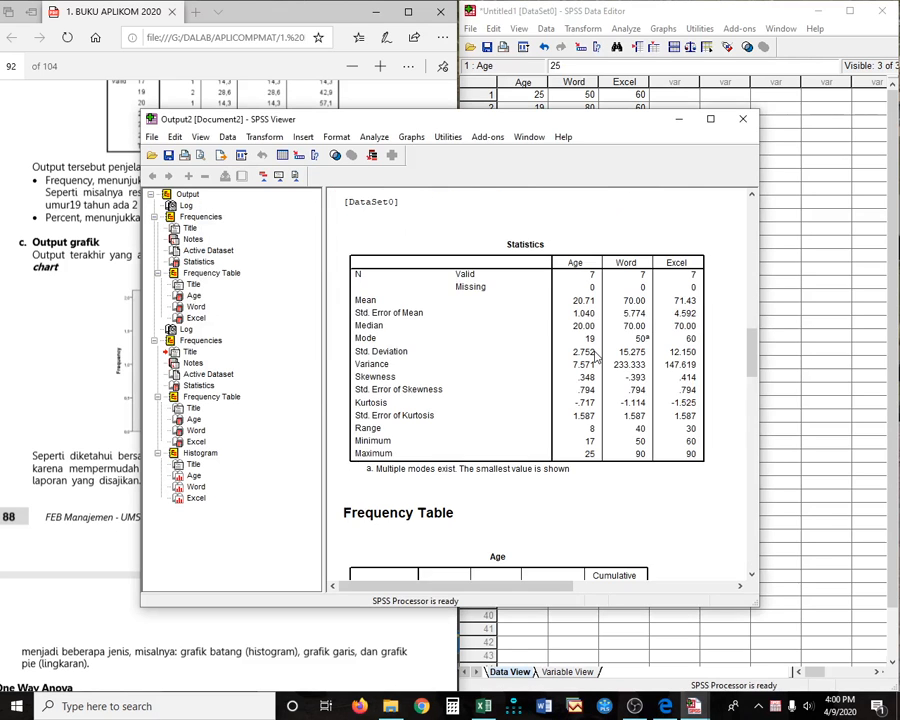
- Compare the Age, Word and Excel histograms with the PDF, then close the Output Viewer
scroll(597, 357, "down", 1)
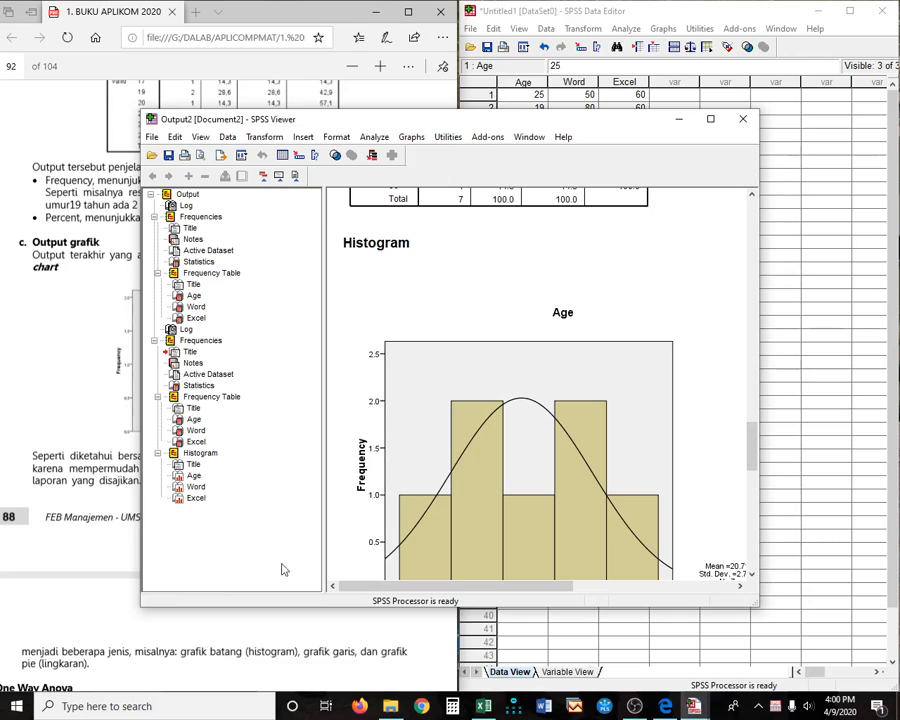
scroll(584, 445, "down", 3)
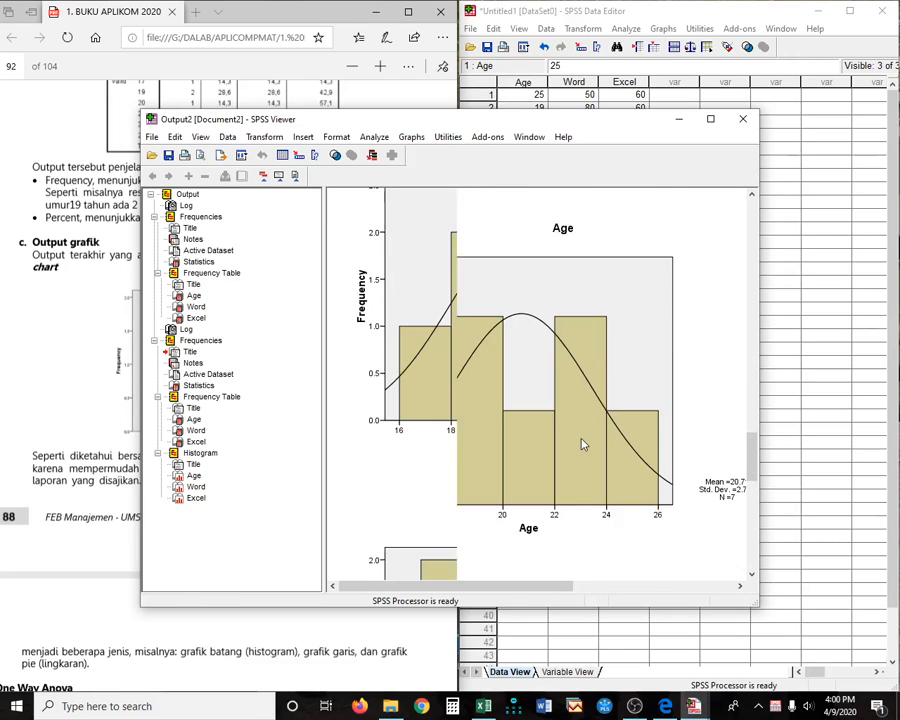
scroll(550, 448, "up", 2)
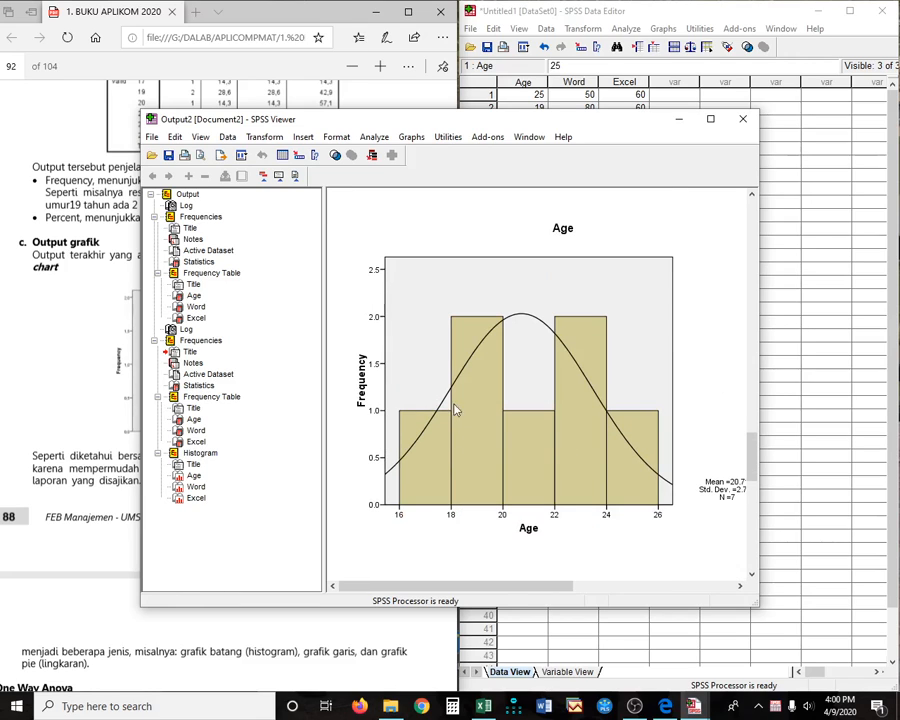
left_click(37, 337)
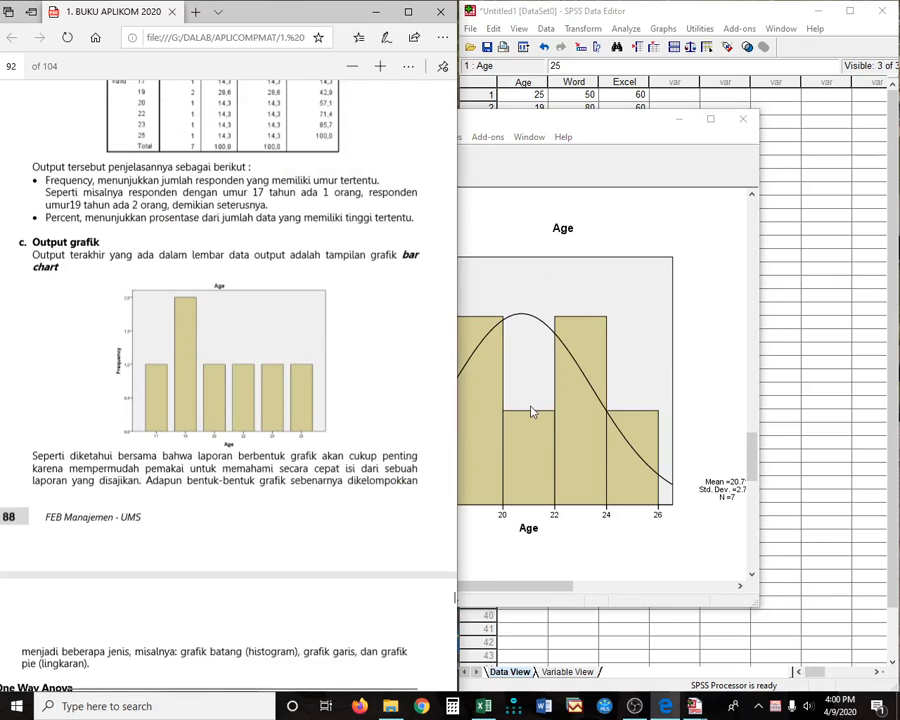
left_click(510, 440)
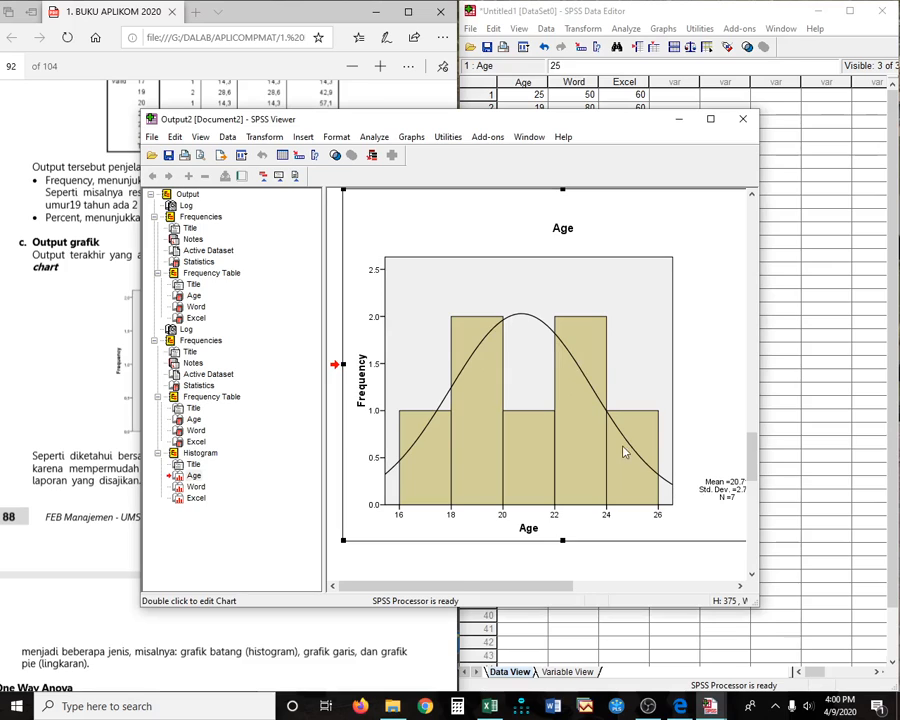
scroll(622, 452, "down", 3)
scroll(615, 458, "down", 3)
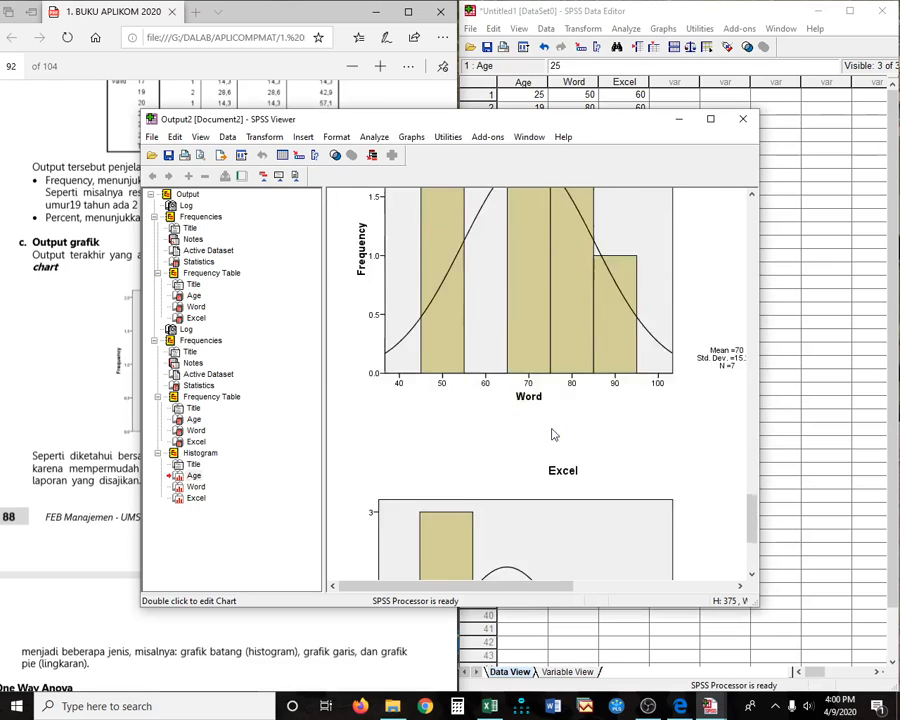
scroll(551, 434, "down", 3)
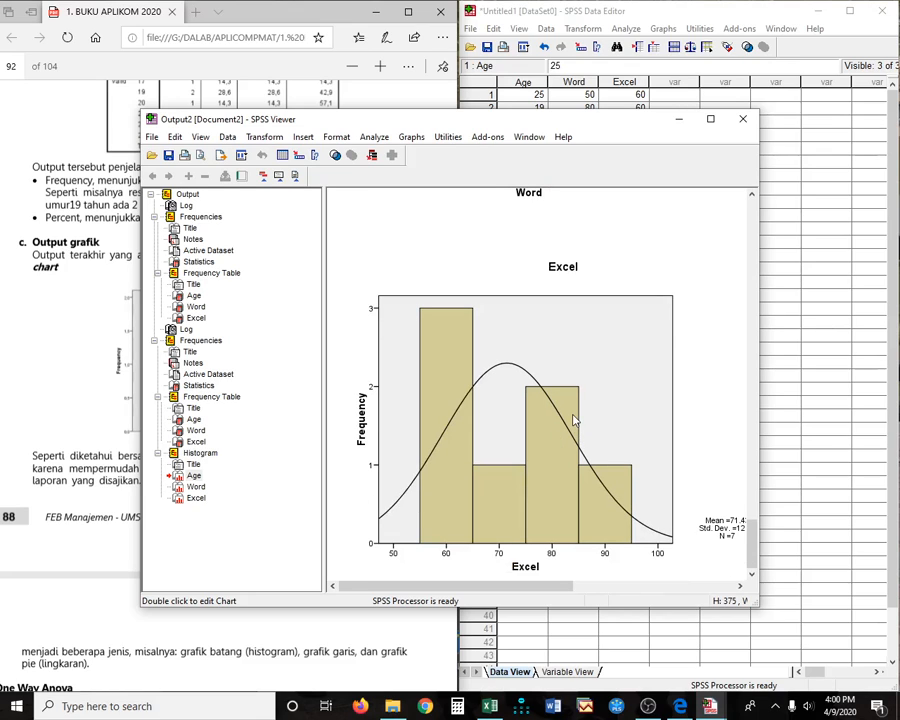
left_click(744, 121)
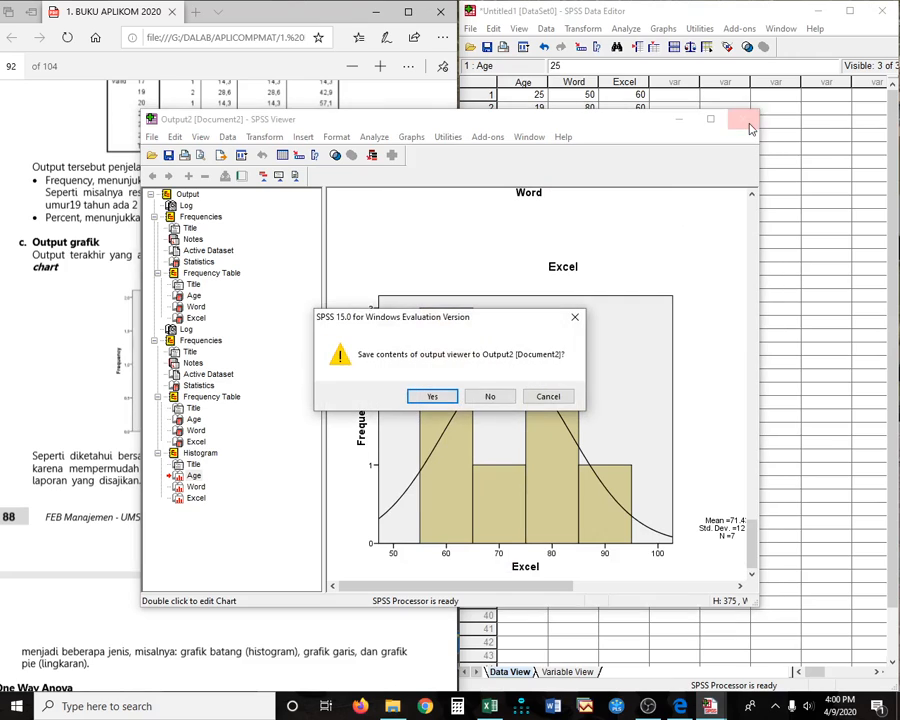
- Cancel the close and copy the second Frequencies output block
left_click(490, 397)
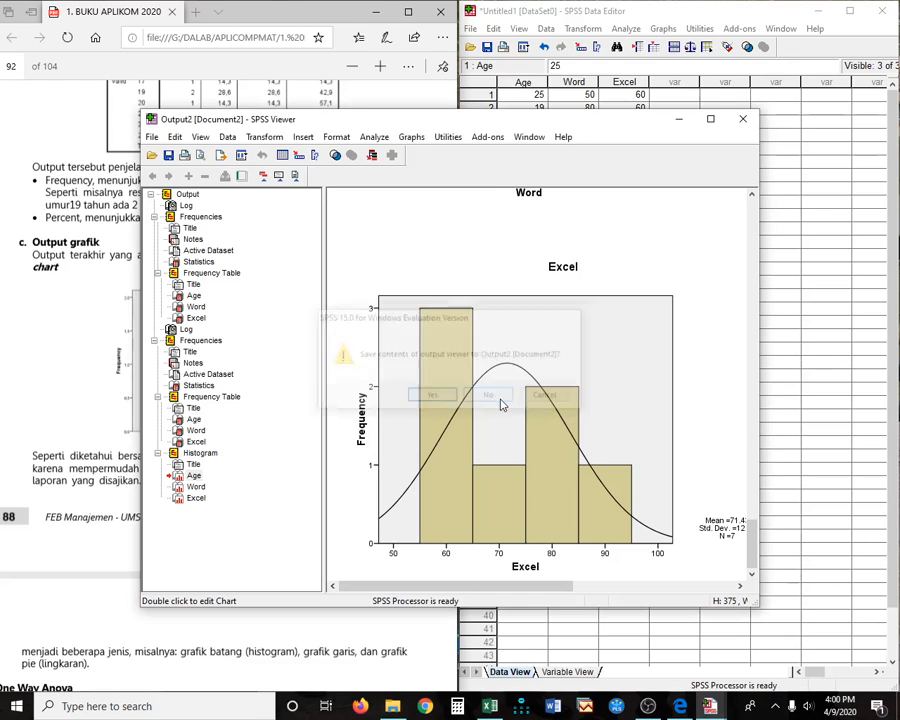
left_click(175, 137)
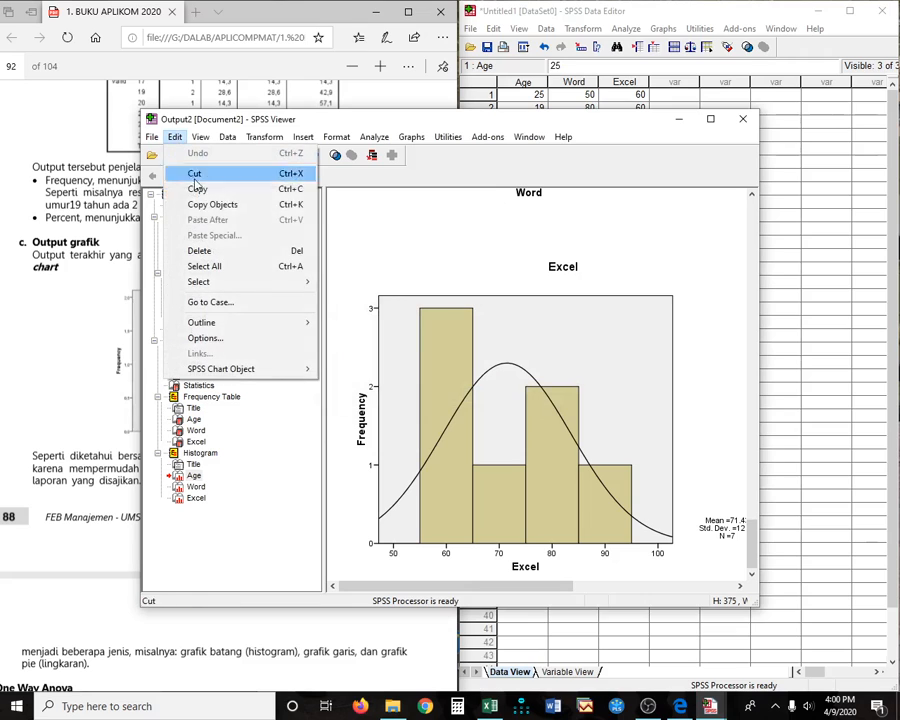
left_click(204, 266)
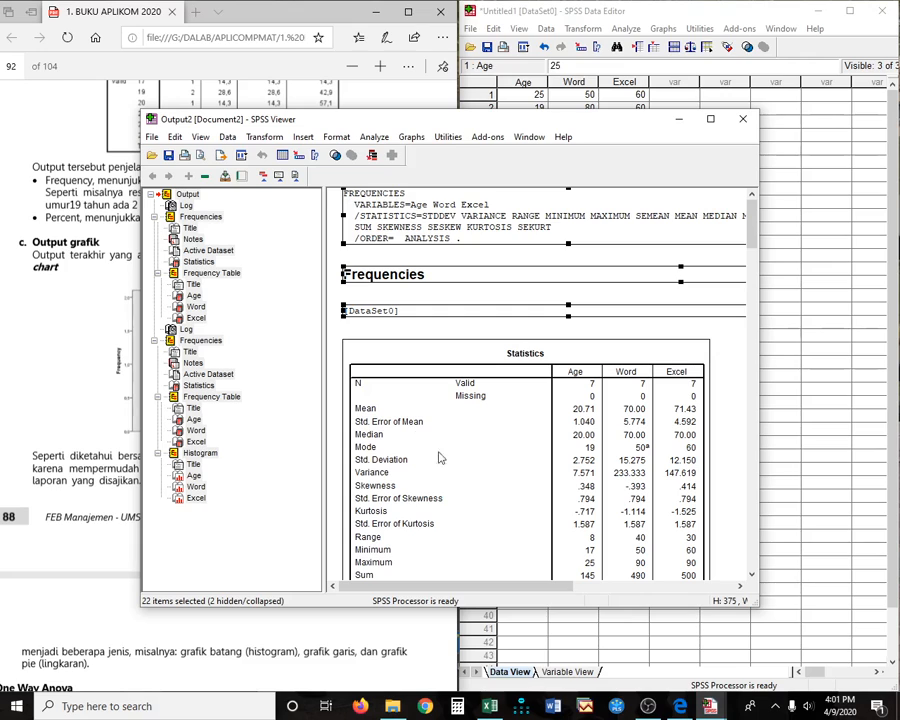
left_click(281, 306)
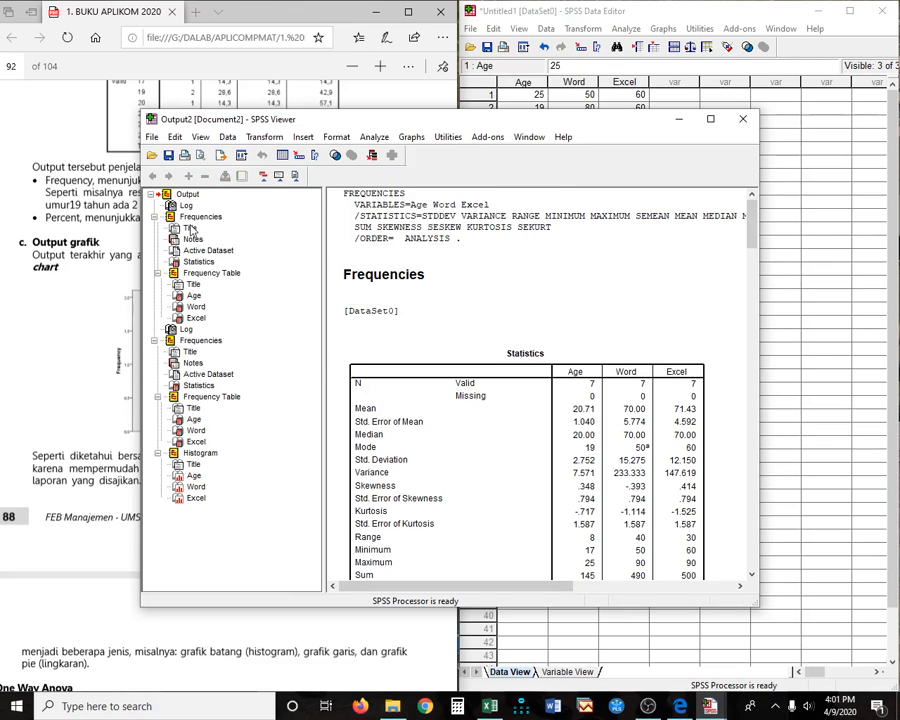
left_click(199, 341)
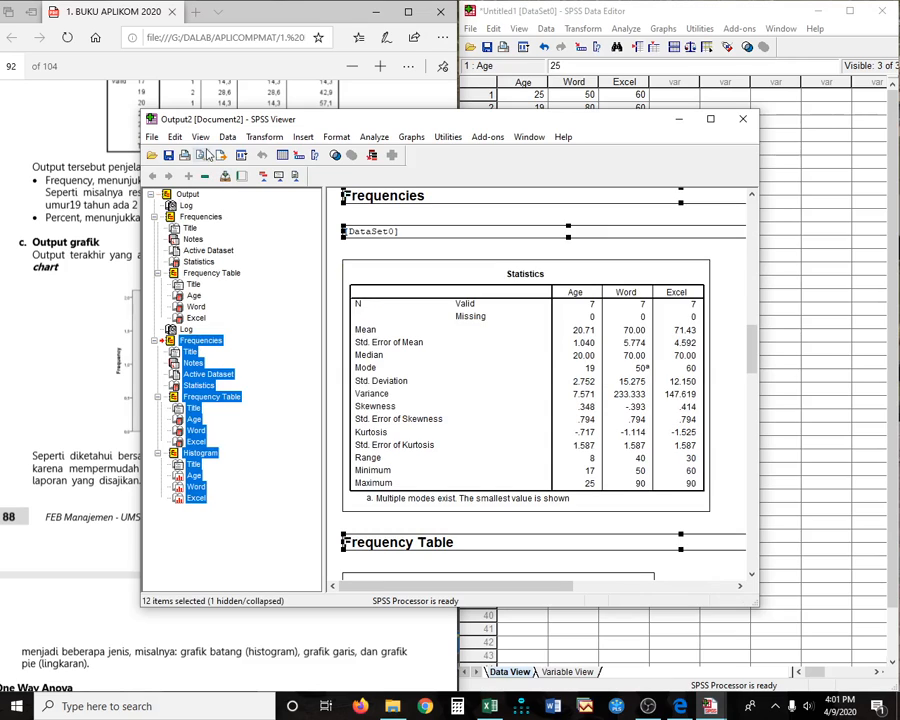
left_click(174, 136)
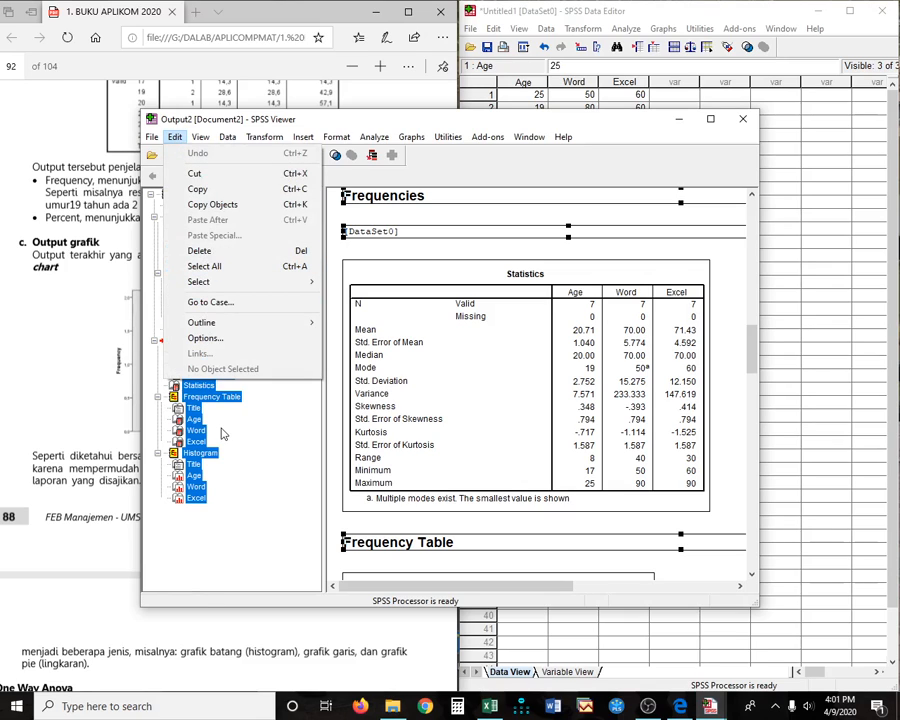
left_click(224, 204)
- Close the output viewer without saving and scroll the PDF to page 93's One Way Anova table
scroll(620, 425, "down", 10)
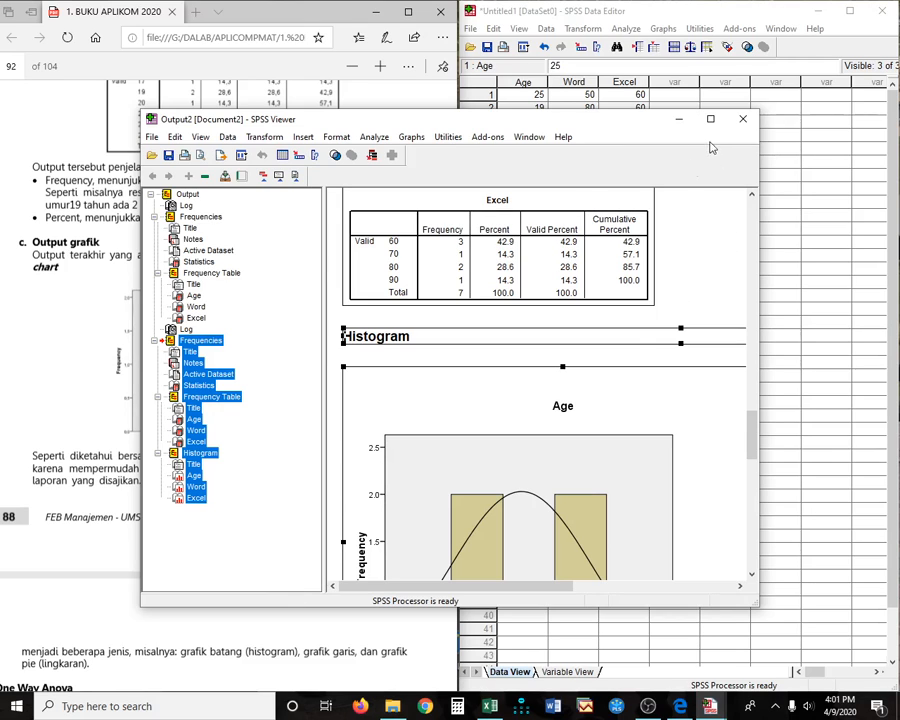
left_click(742, 121)
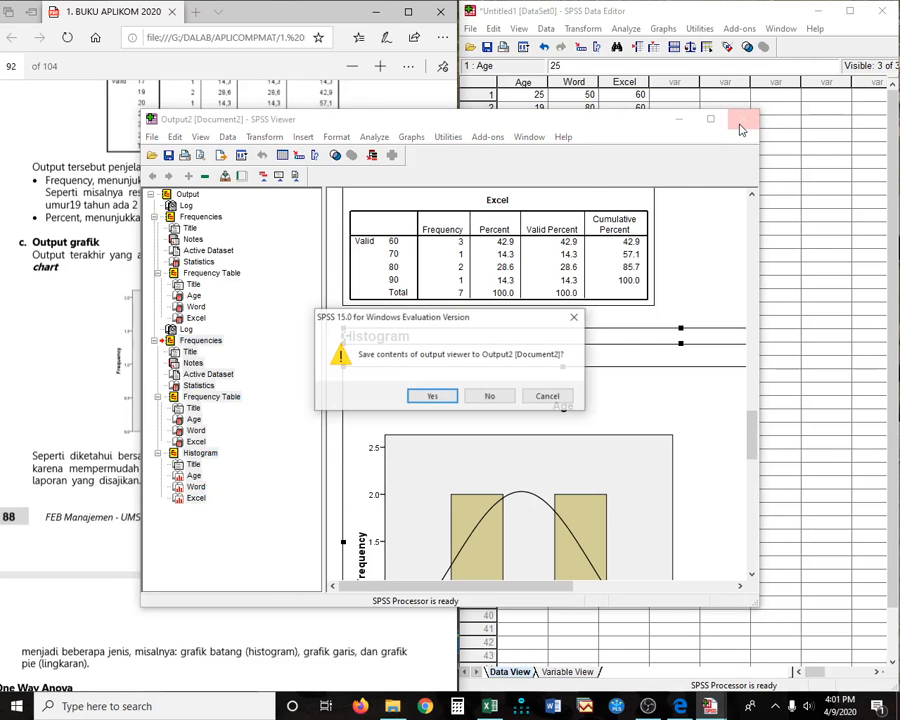
key("n")
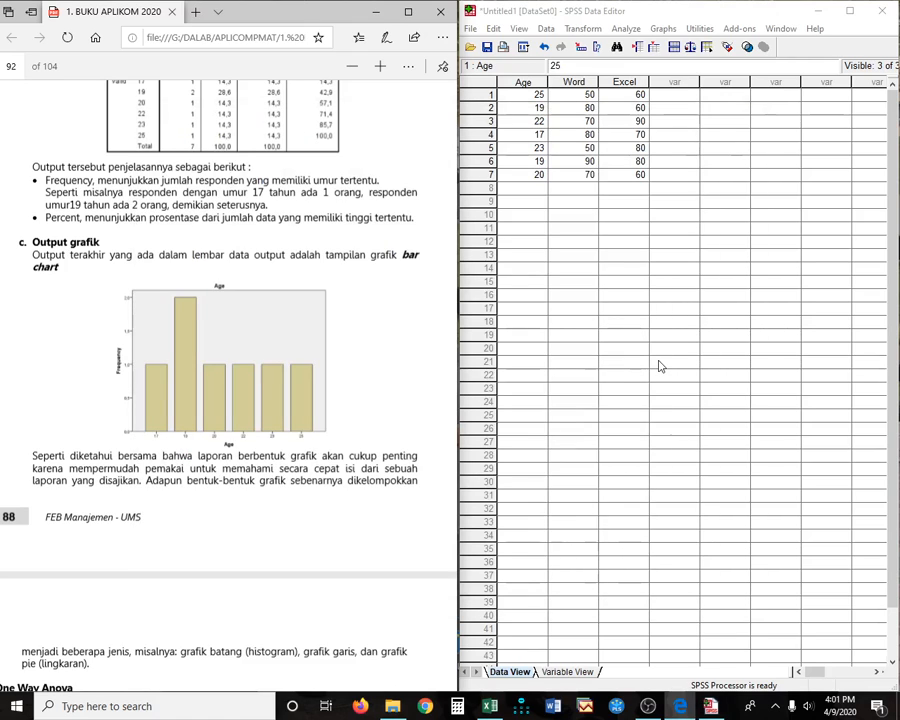
left_click(659, 367)
scroll(172, 519, "down", 10)
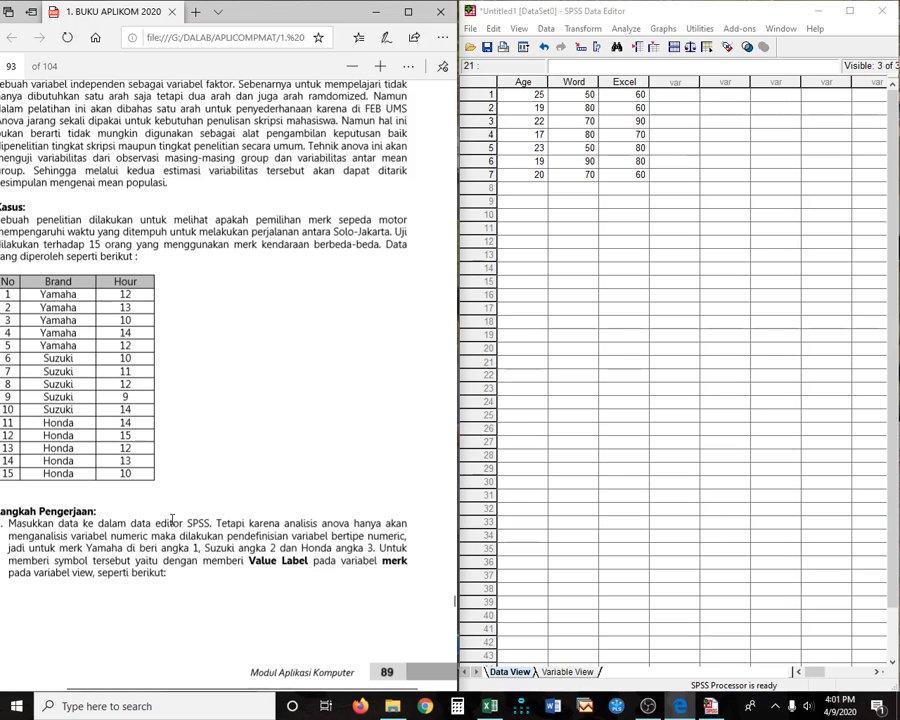
scroll(130, 270, "down", 2)
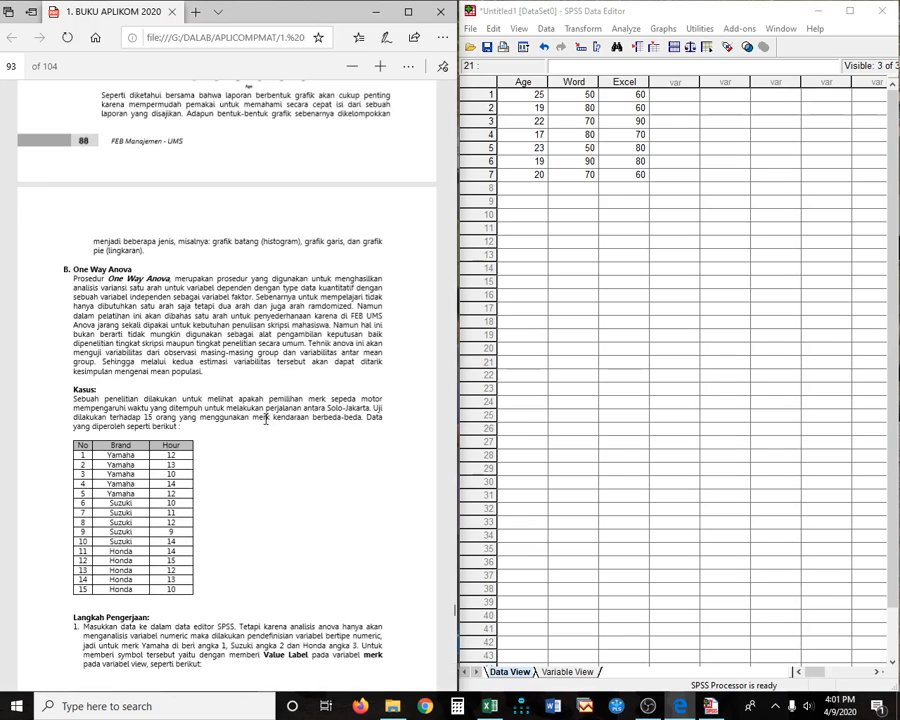
scroll(265, 420, "down", 3)
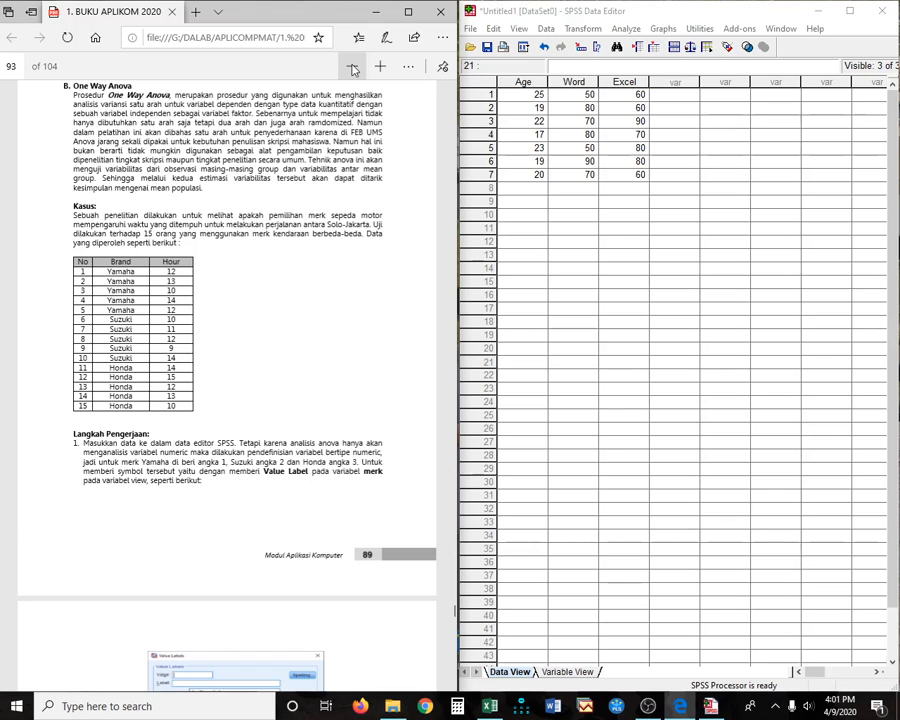
left_click(352, 66)
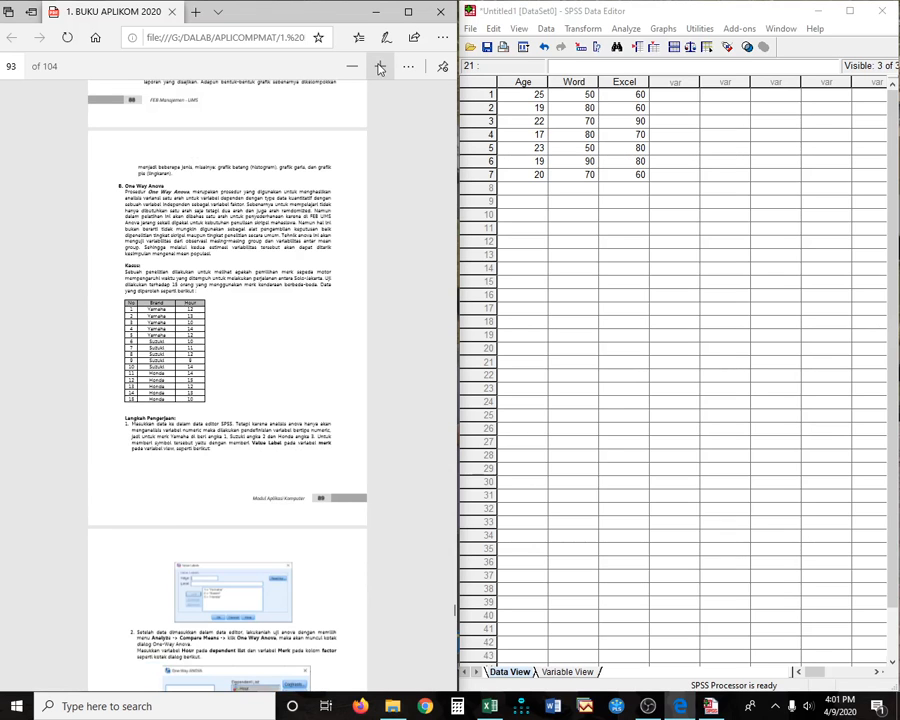
left_click(380, 67)
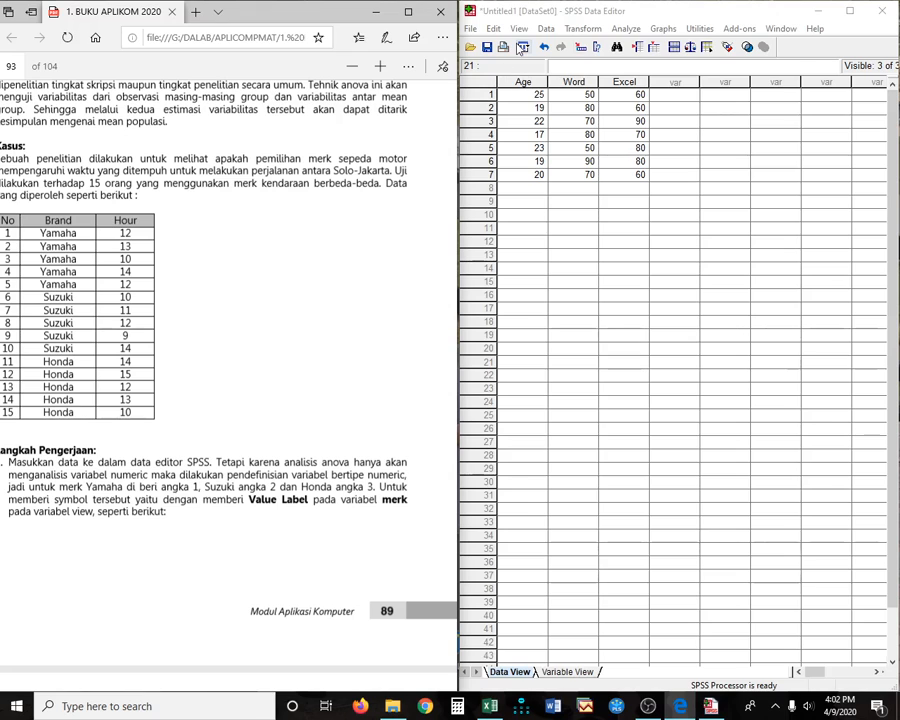
- Exit SPSS discarding the data, relaunch it and close the trial notice output unsaved
left_click(889, 13)
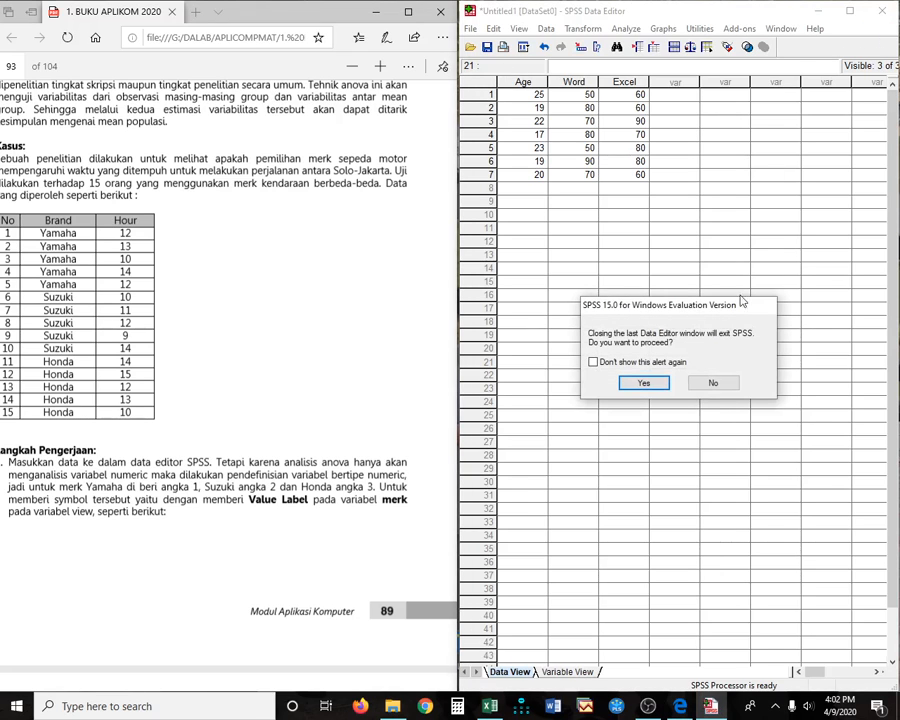
left_click(664, 385)
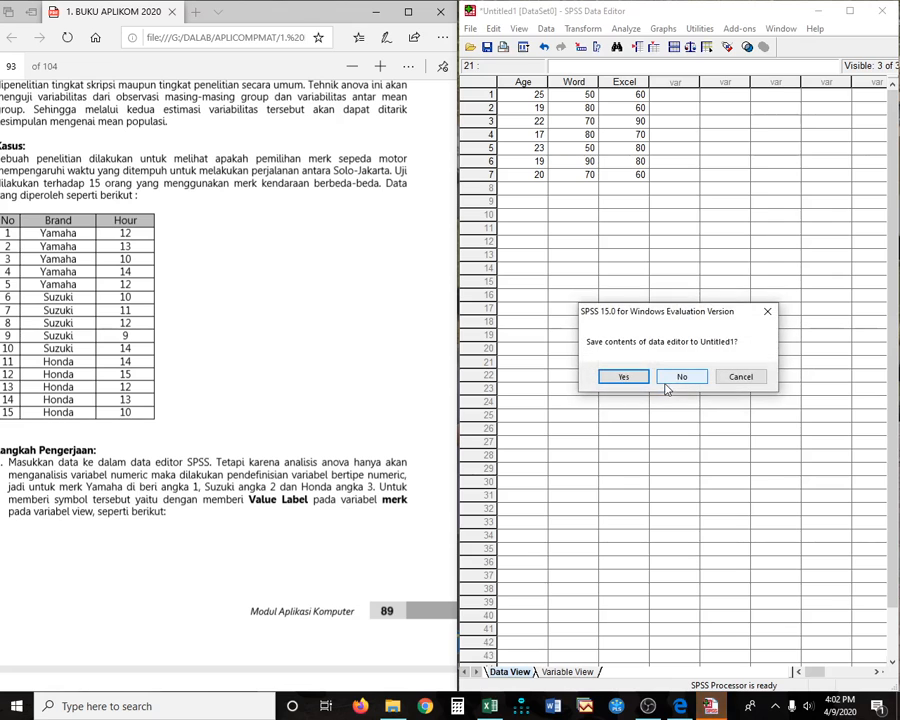
left_click(684, 377)
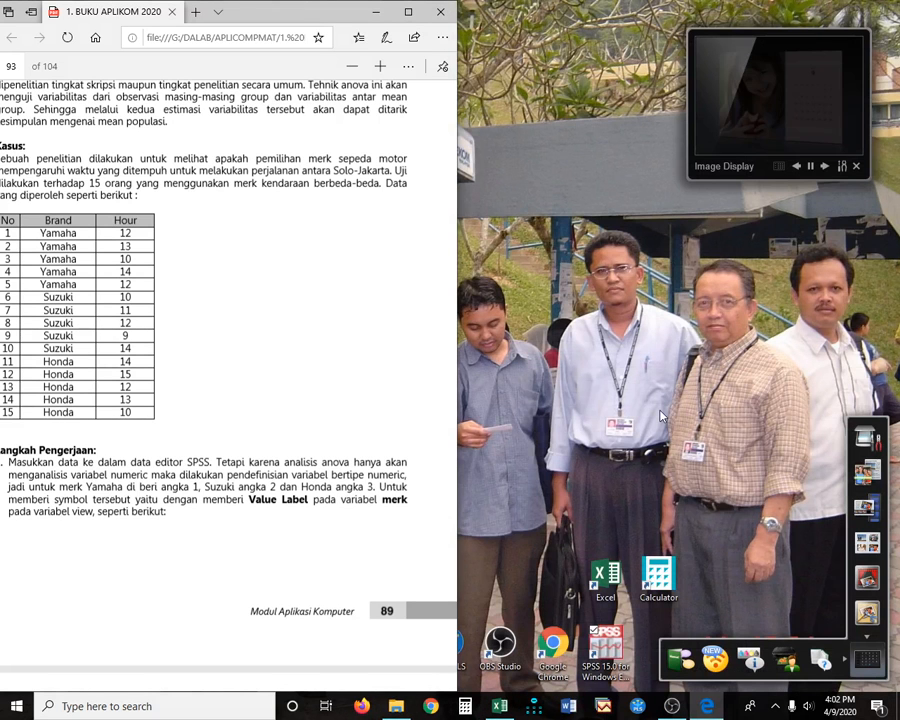
double_click(604, 660)
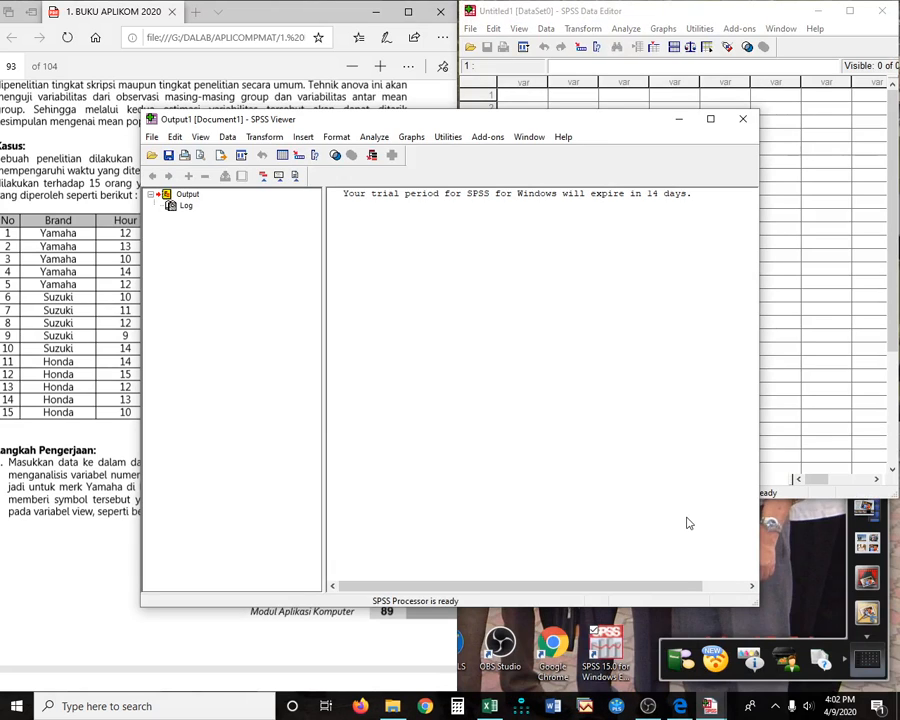
left_click(743, 119)
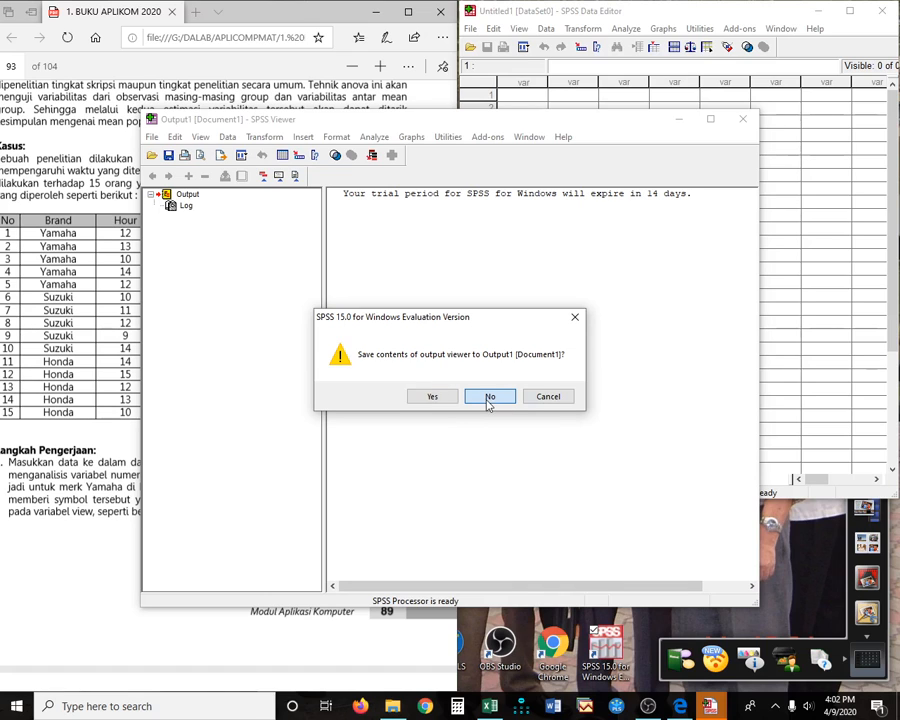
left_click(489, 398)
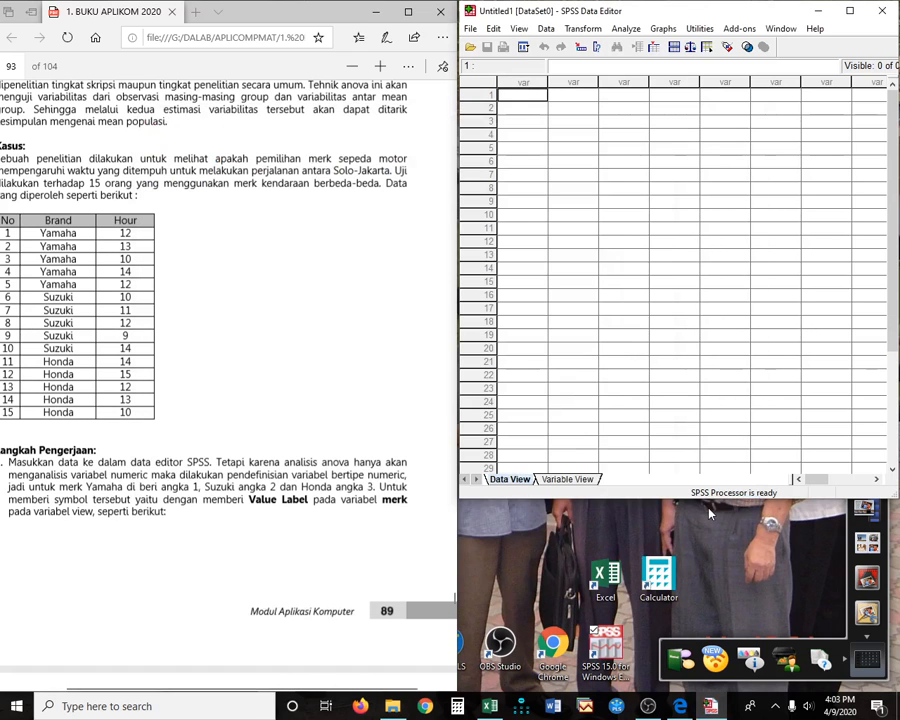
- Enter brand codes 1 (Yamaha), 2 (Suzuki) and 3 (Honda) down the first column
left_click_drag(709, 499, 697, 690)
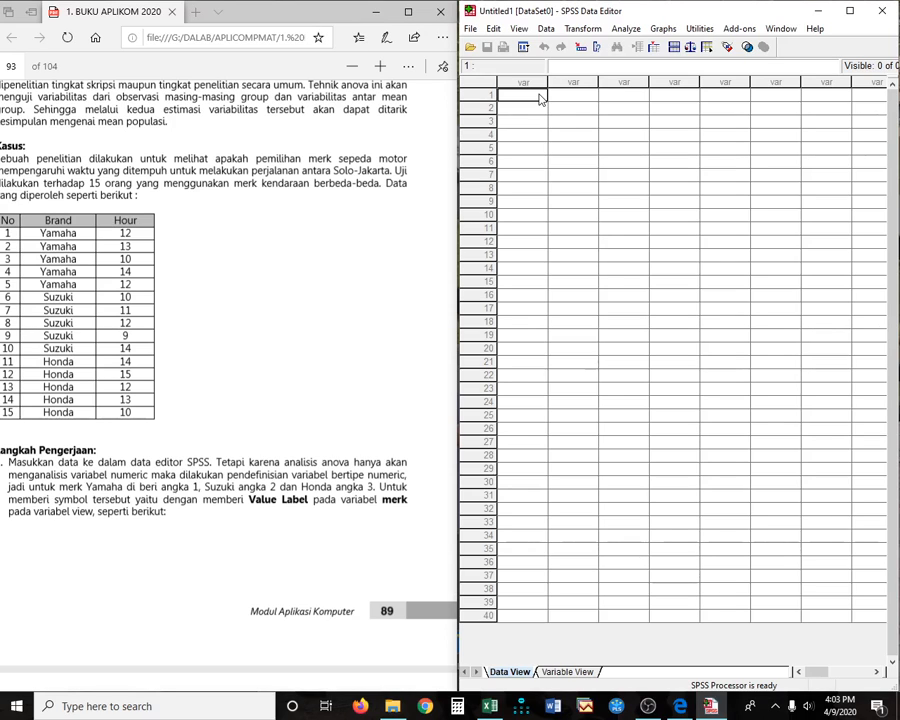
key("Right")
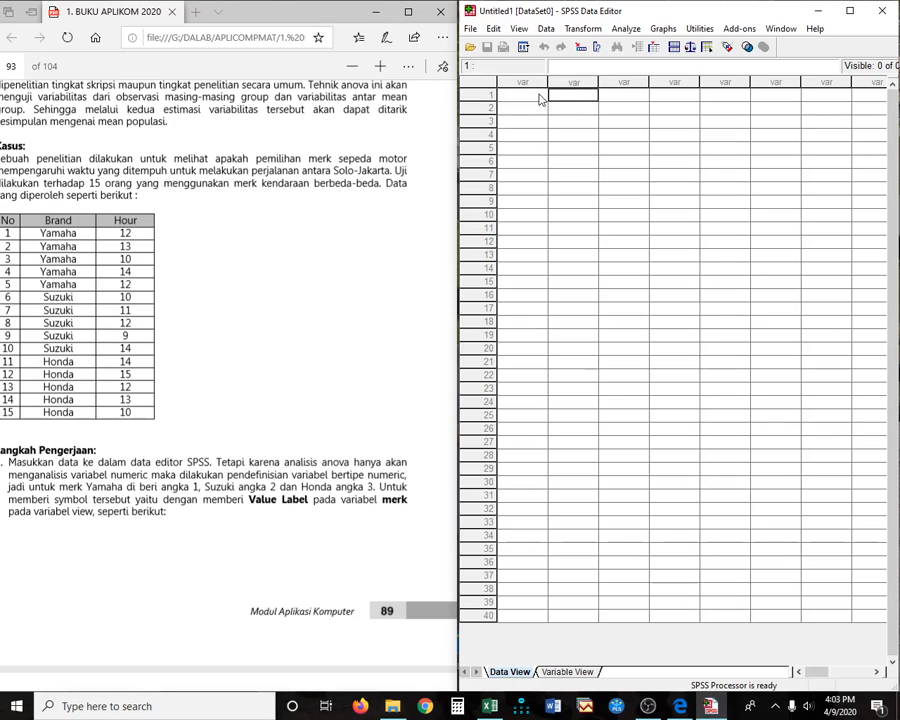
left_click(538, 97)
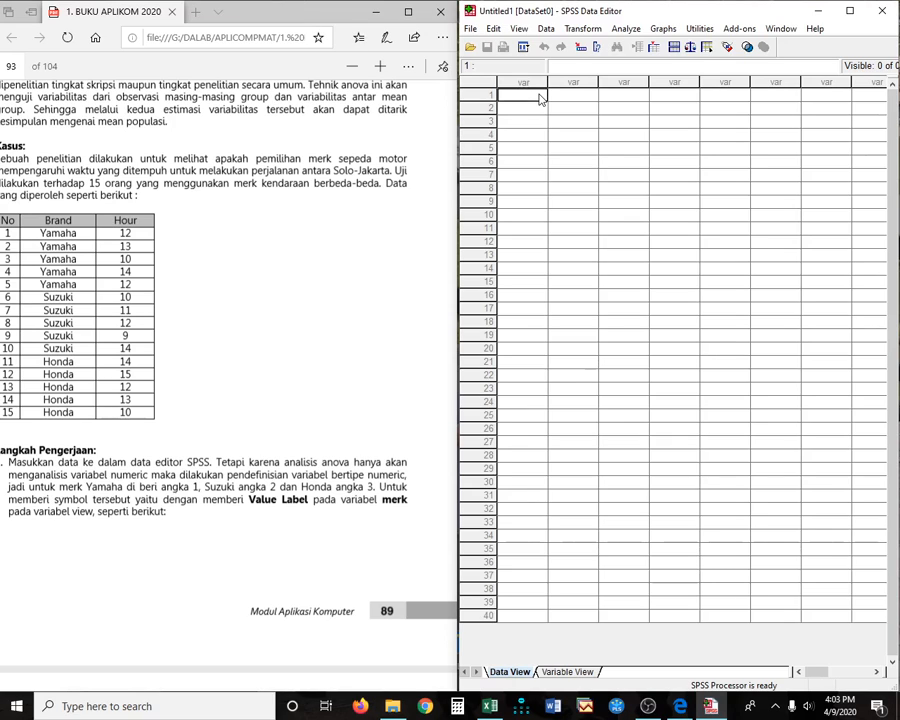
type("1")
key("Return")
type("1")
key("Return")
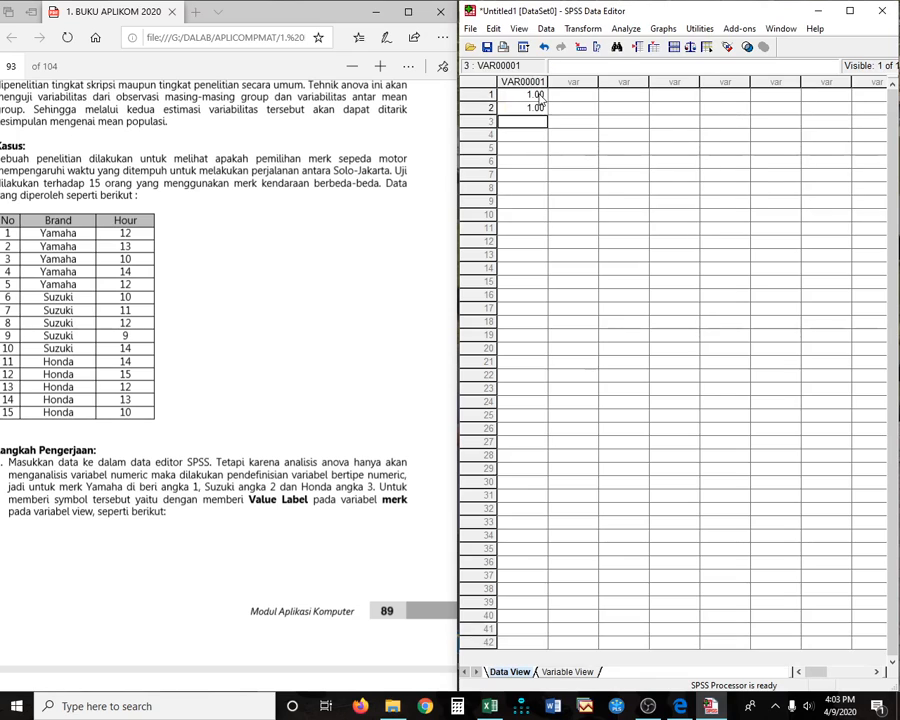
type("1")
key("Return")
type("1")
key("Return")
type("1")
key("Return")
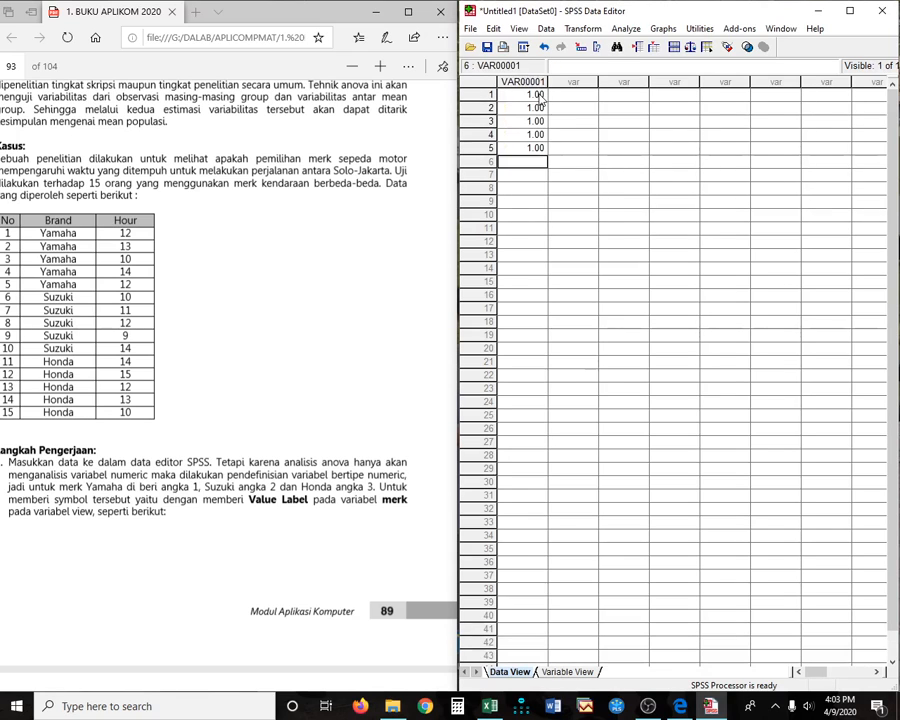
type("2")
key("Return")
type("2")
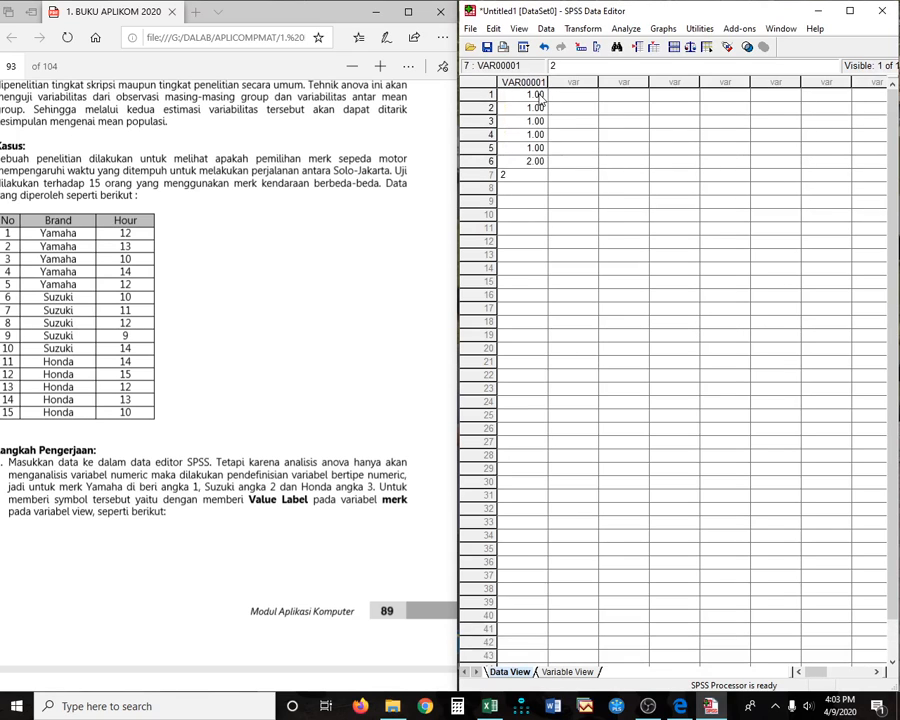
key("Return")
type("2")
key("Return")
type("2")
key("Return")
type("2")
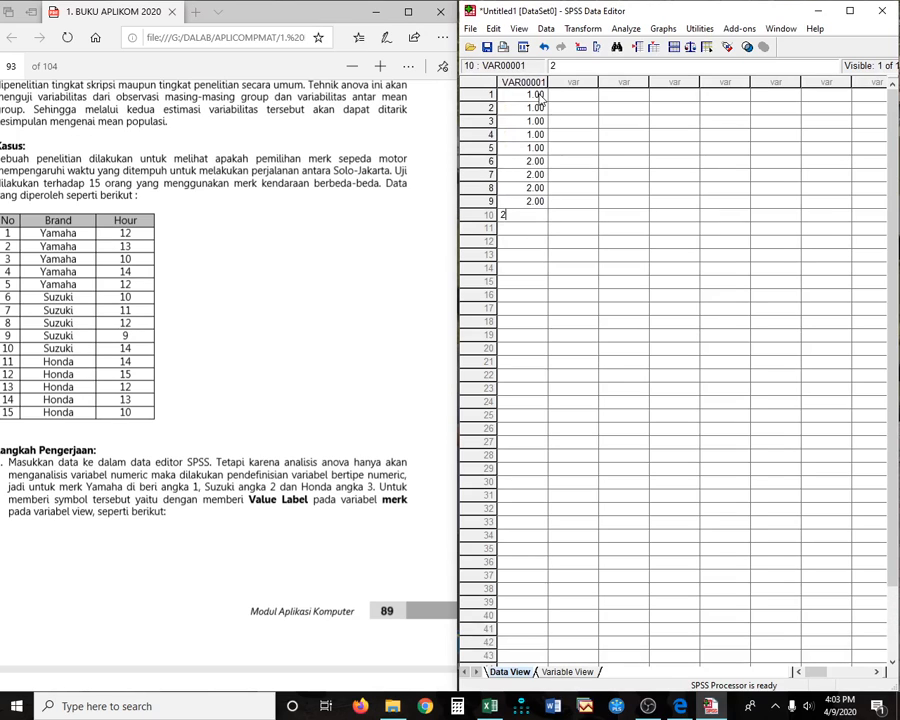
key("Return")
type("3")
key("Return")
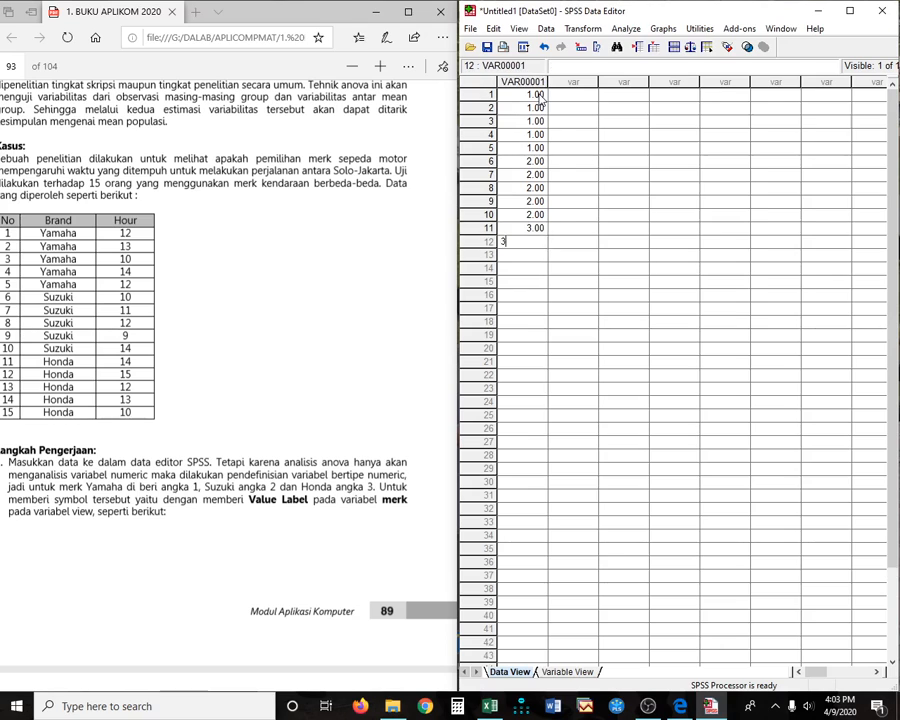
type("3")
key("Return")
type("3")
key("Return")
type("3")
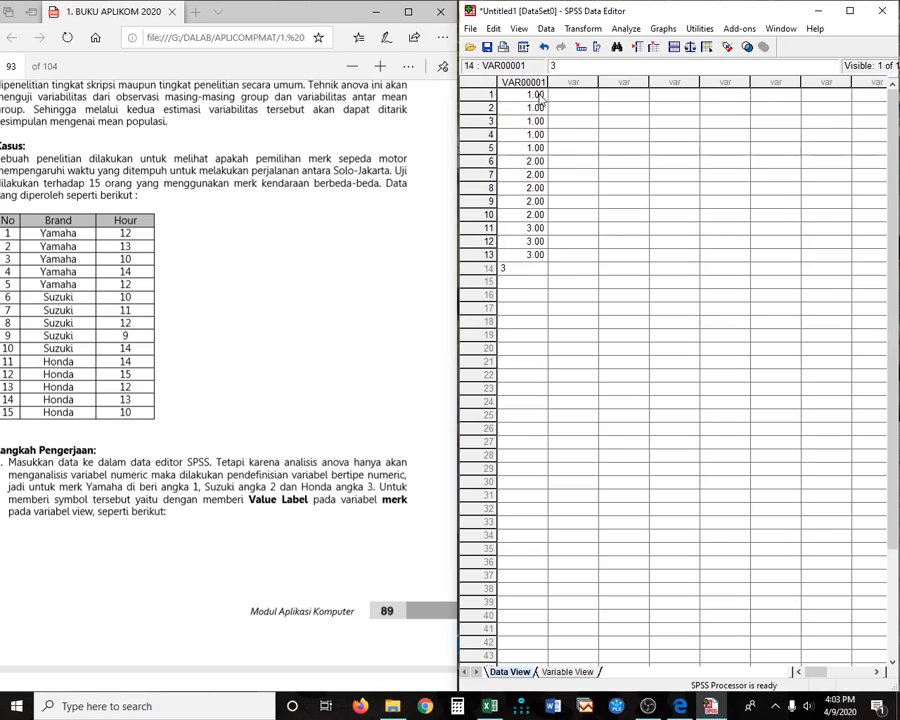
key("Return")
type("3")
key("Up")
key("Up")
key("Up")
key("Up")
key("Up")
key("Up")
key("Up")
key("Up")
key("Up")
key("Up")
key("Up")
key("Up")
key("Up")
key("Up")
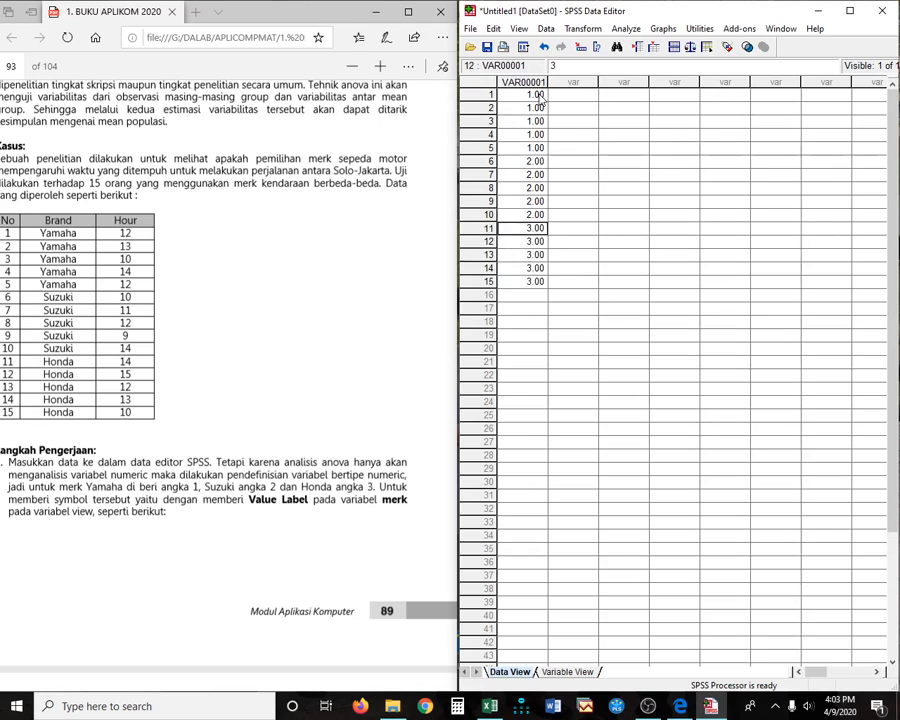
- Enter hours 12, 13, 10, 14, 12, 10, 11, 12, 9, 14, 14, 15, 12, 13, 10 in column two
key("Right")
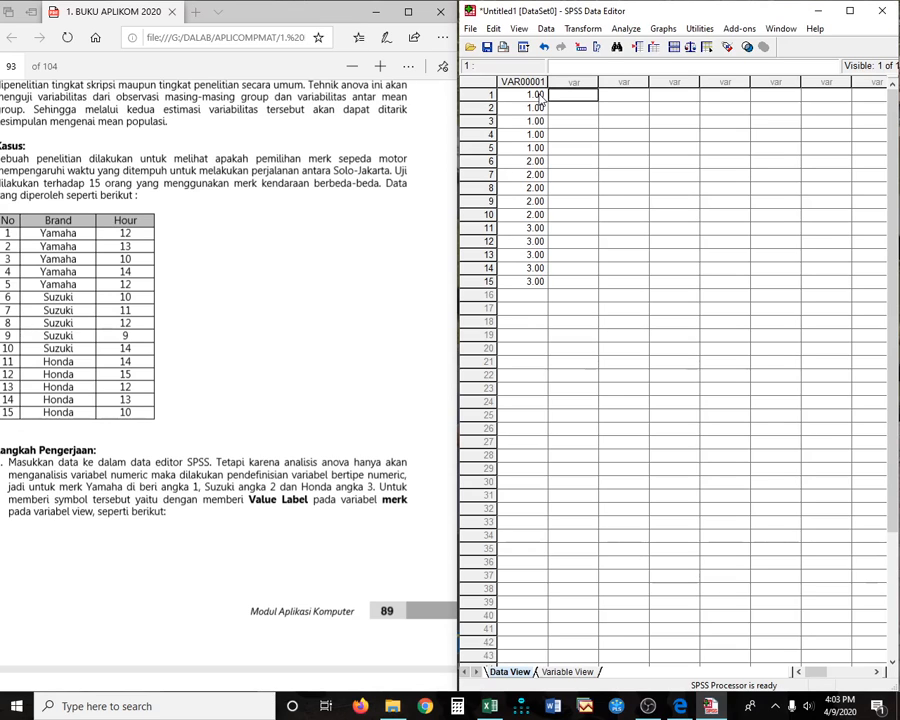
type("12")
key("Return")
type("13")
key("Return")
type("10")
key("Return")
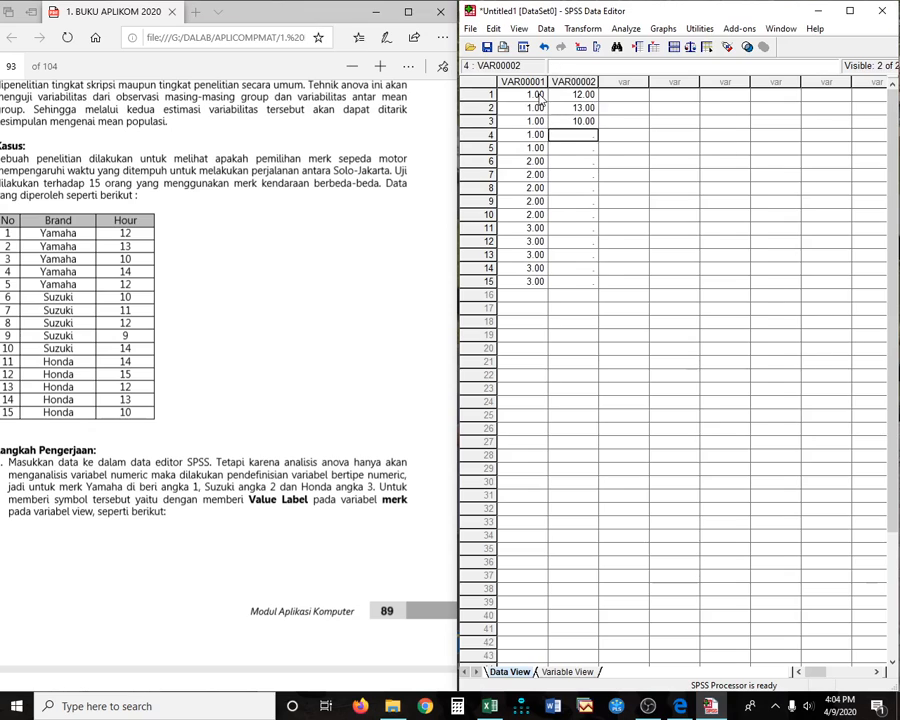
type("15")
key("Return")
type("14")
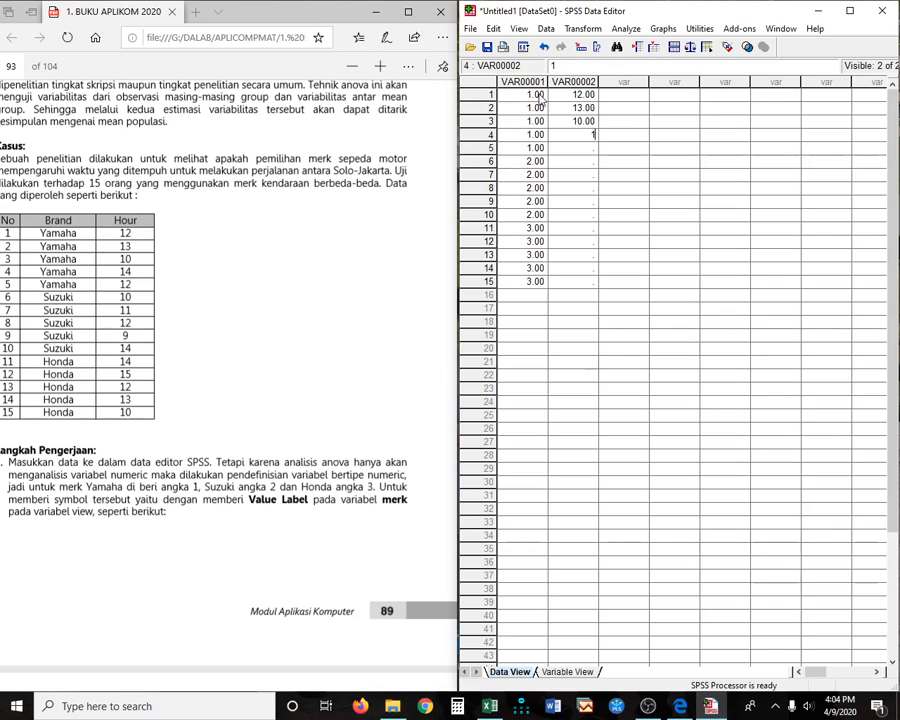
key("Return")
type("12")
key("Return")
type("10")
key("Return")
type("11")
key("Return")
type("12")
key("Return")
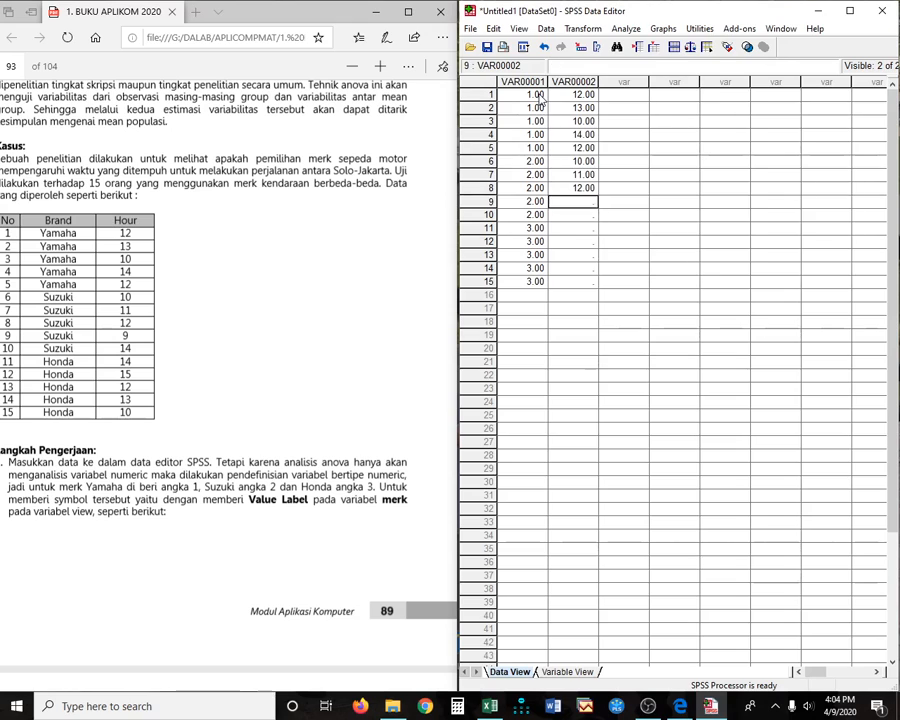
type("9")
key("Return")
type("14")
key("Return")
type("14")
key("Return")
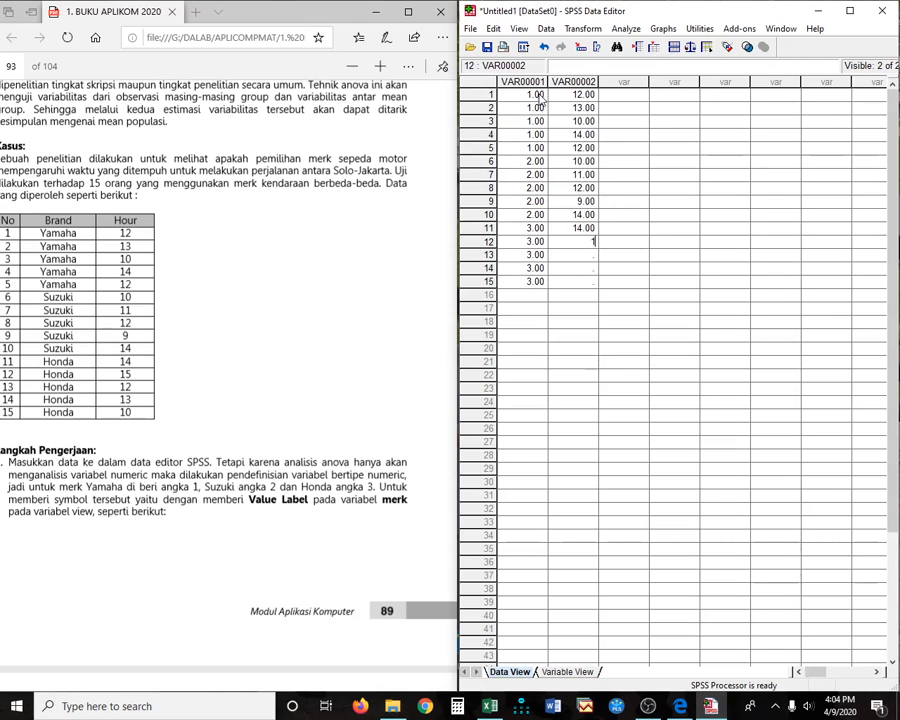
type("15")
key("Return")
type("12")
key("Return")
type("13")
key("Return")
type("10")
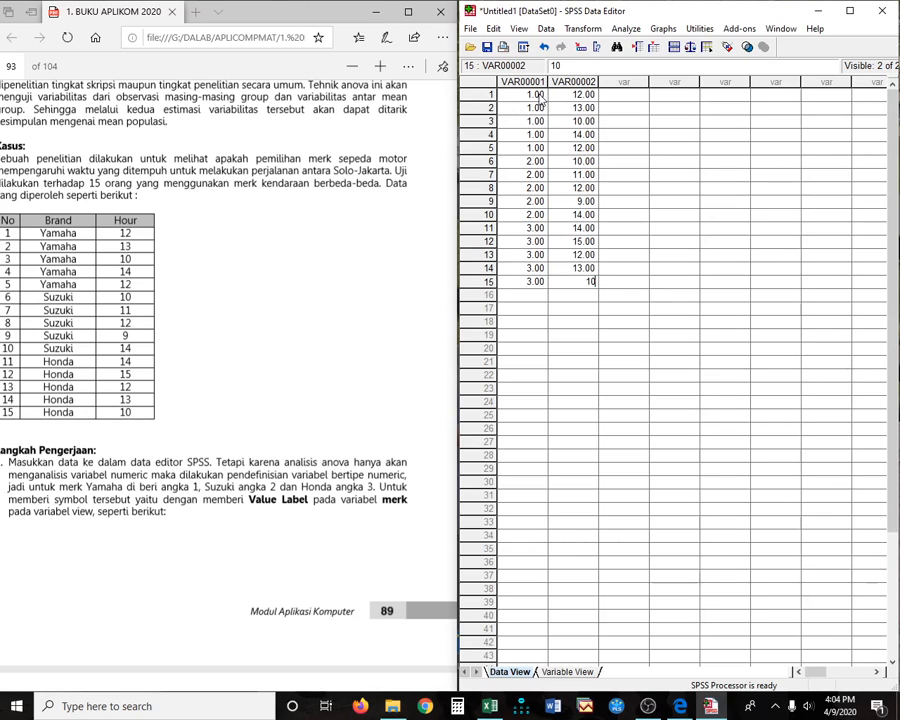
key("Return")
key("Up")
key("Up")
key("Up")
key("Up")
key("Up")
key("Up")
key("Up")
key("Up")
key("Up")
key("Up")
key("Up")
key("Up")
key("Up")
key("Up")
key("Up")
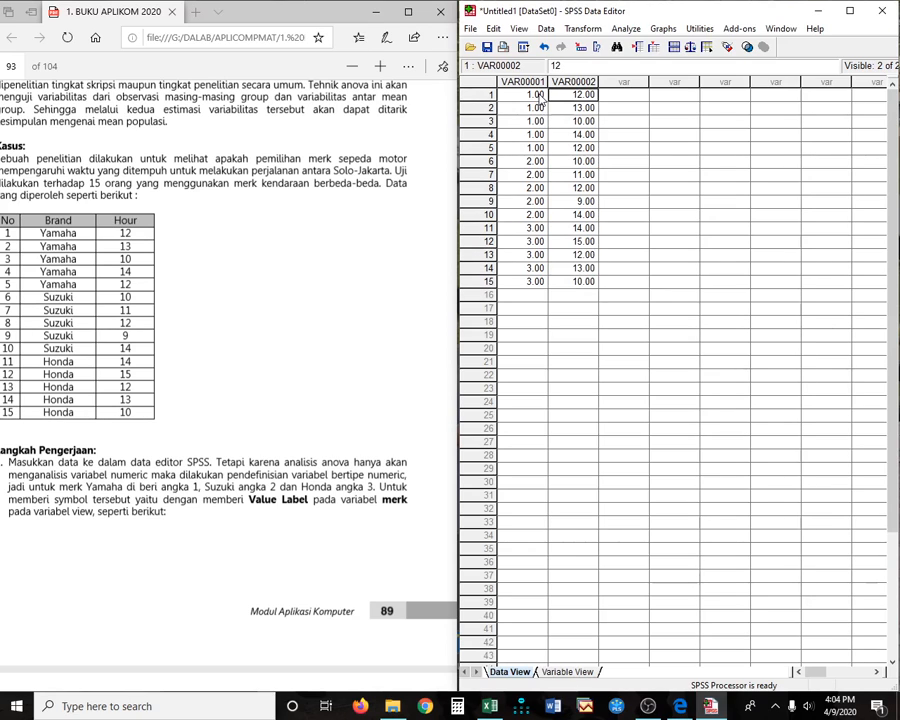
left_click(569, 672)
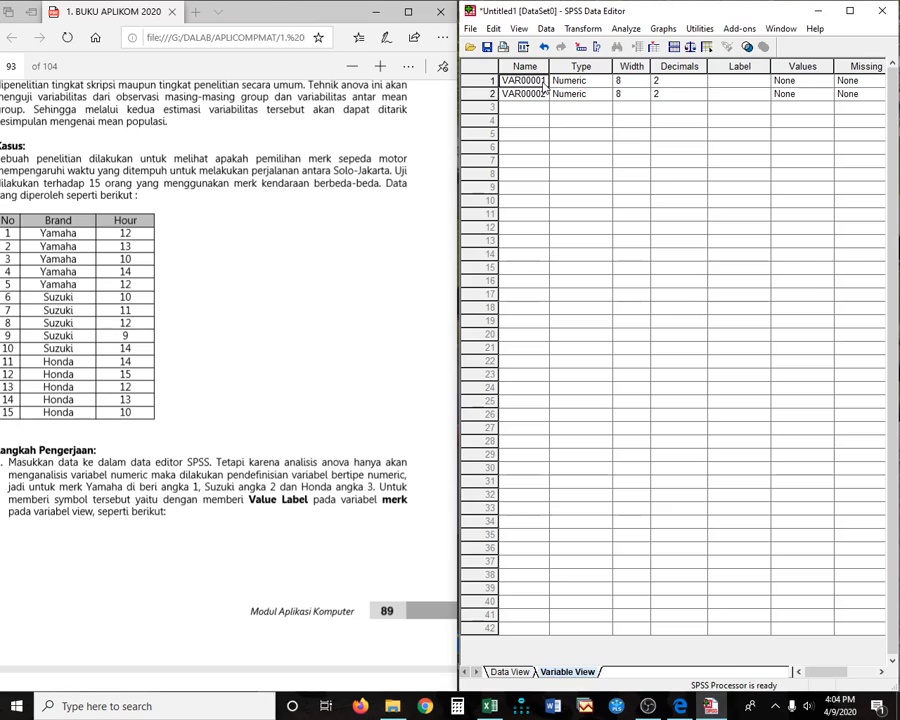
- Name the two variables Brand and Hour, give both 0 decimals, and return to Data View
type("brand")
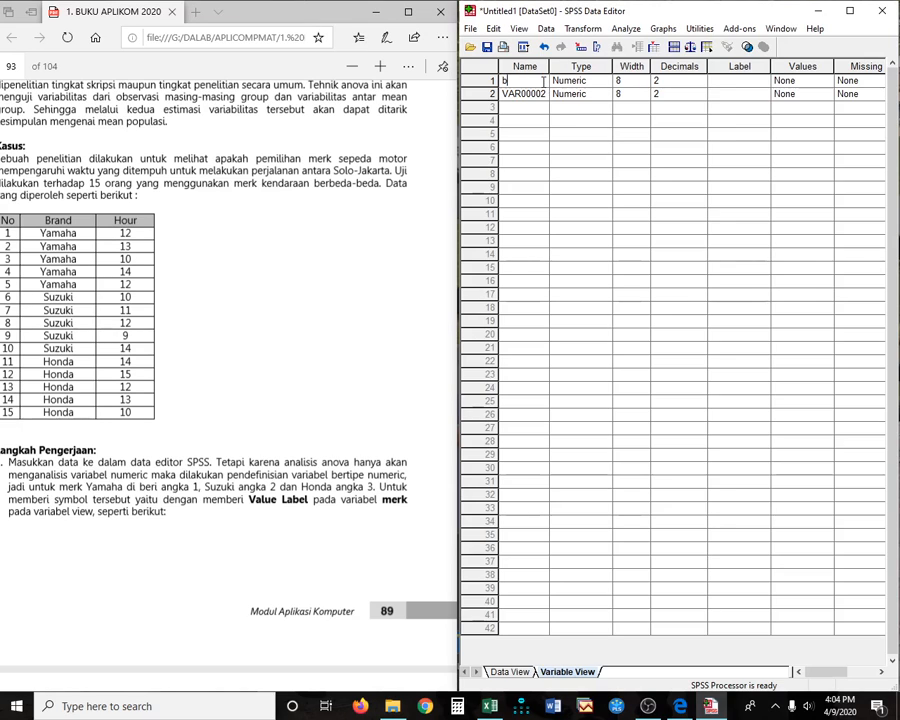
key("BackSpace")
key("BackSpace")
key("BackSpace")
key("BackSpace")
key("BackSpace")
type("Brand")
type("Ho")
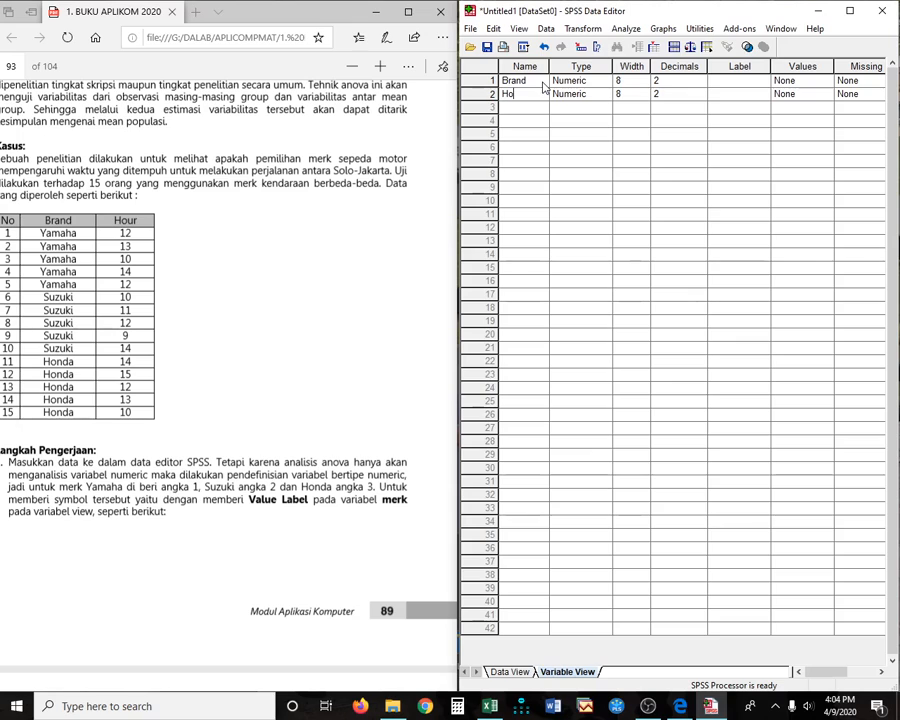
type("ur")
key("Tab")
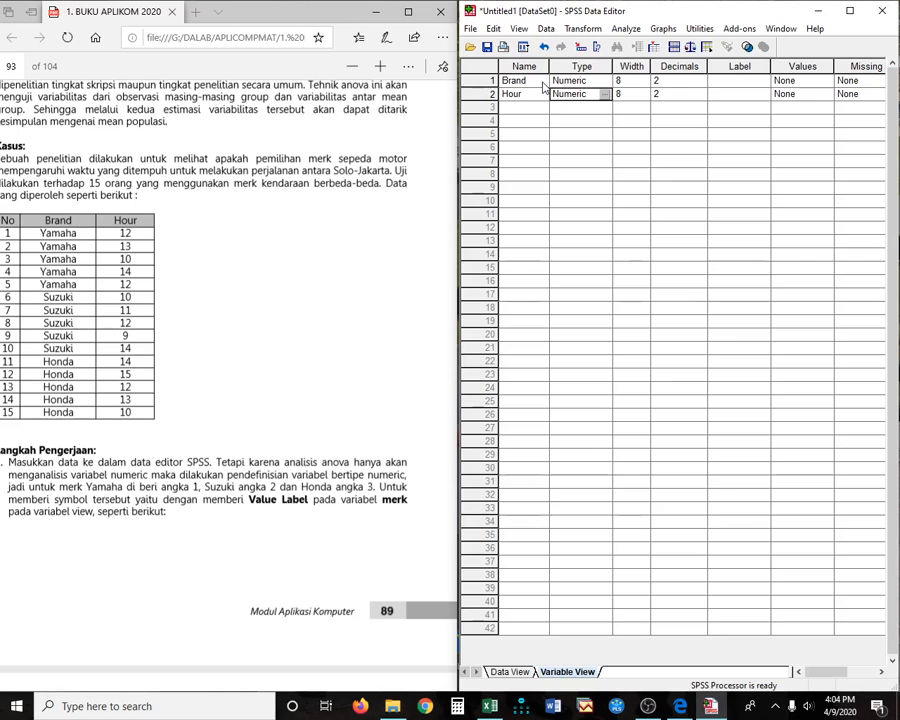
key("Up")
key("Right")
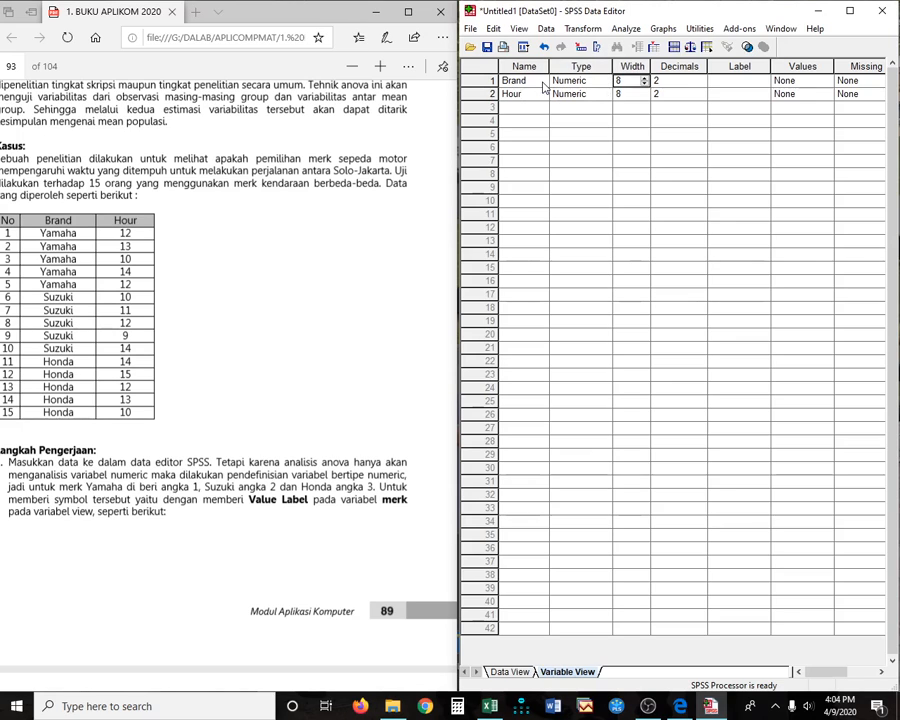
key("Right")
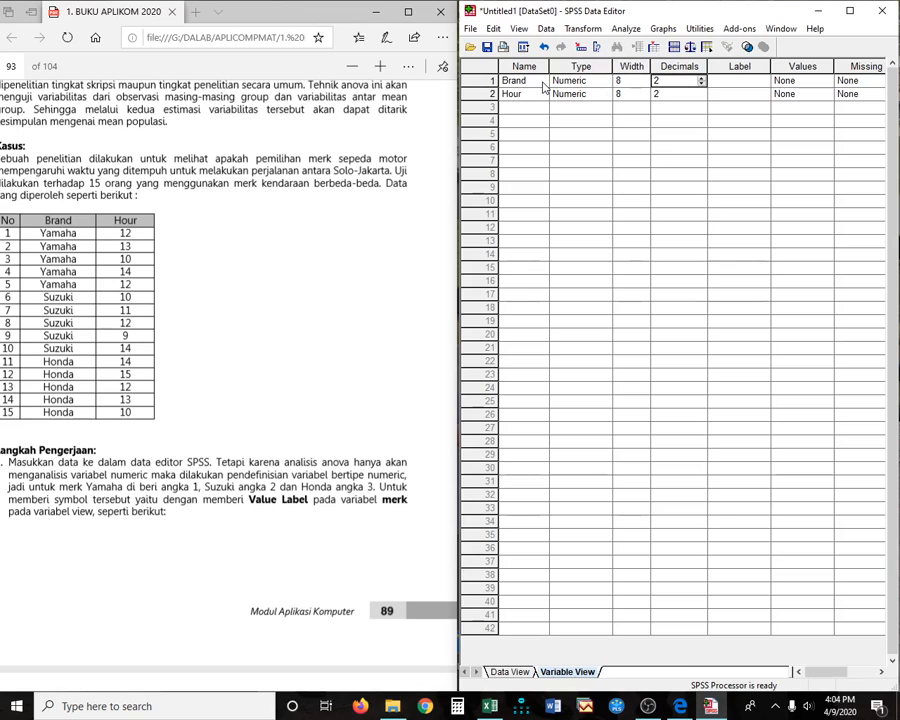
type("0")
key("Down")
type("0")
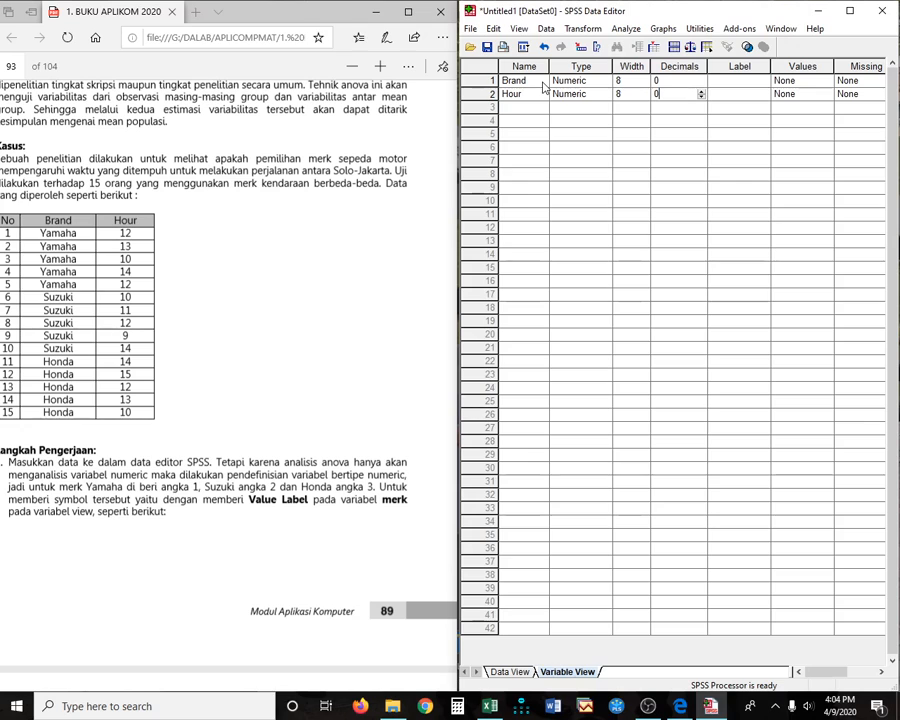
key("Up")
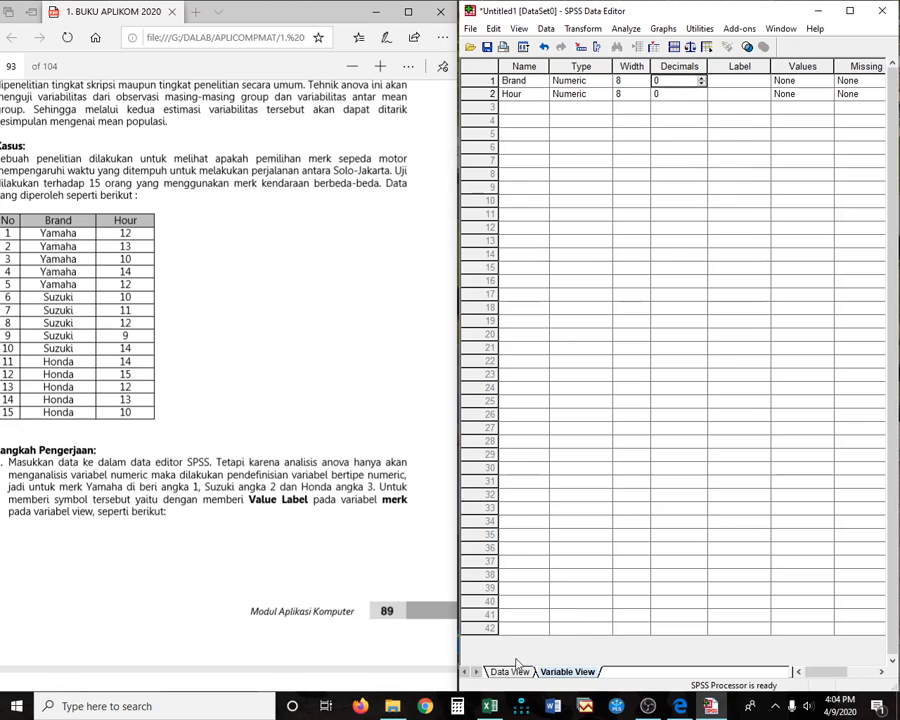
key("ctrl+t")
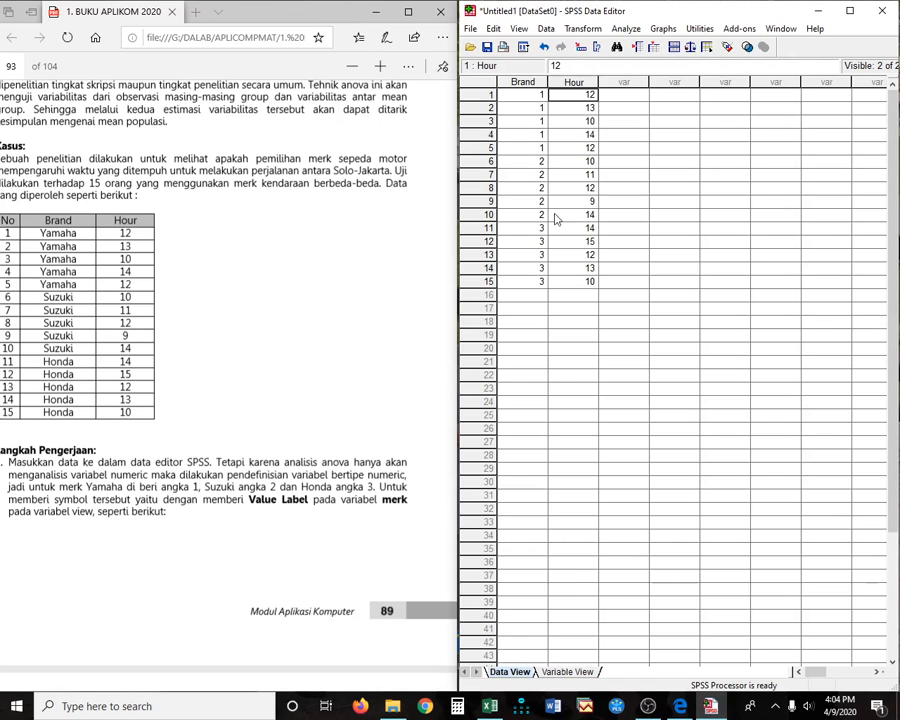
- Open Brand's value labels in Variable View and add 1 = Yamaha
left_click(570, 672)
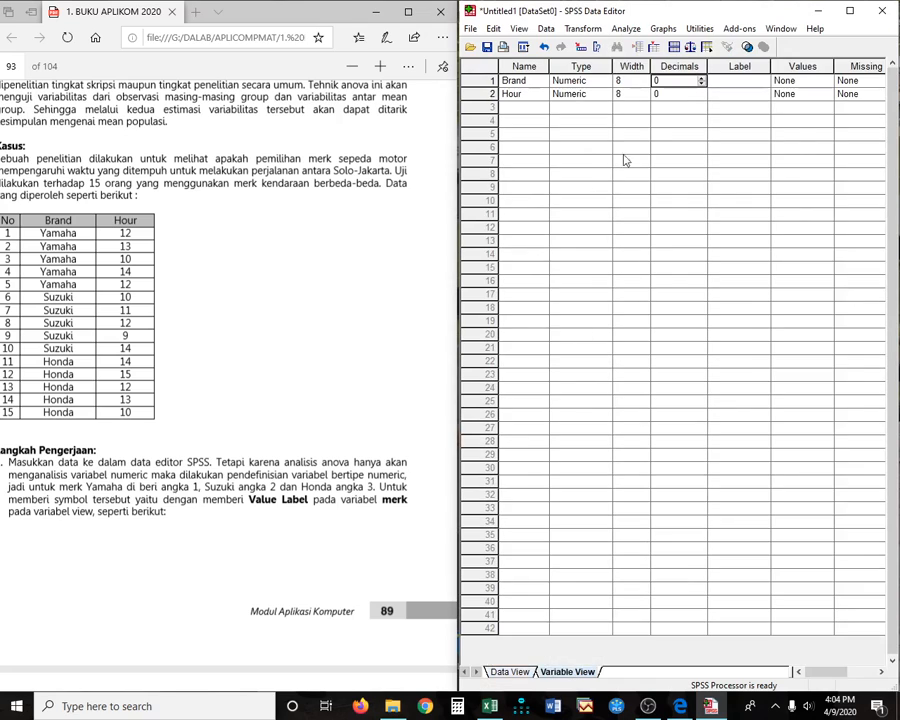
left_click(803, 84)
left_click(826, 80)
type("1")
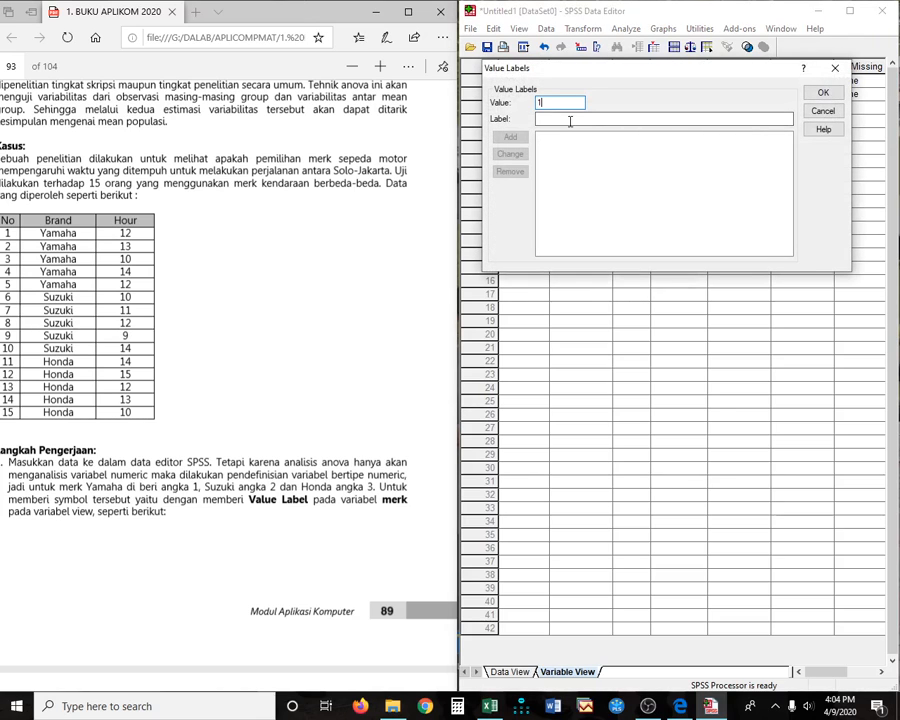
left_click(569, 119)
type("Yamaha")
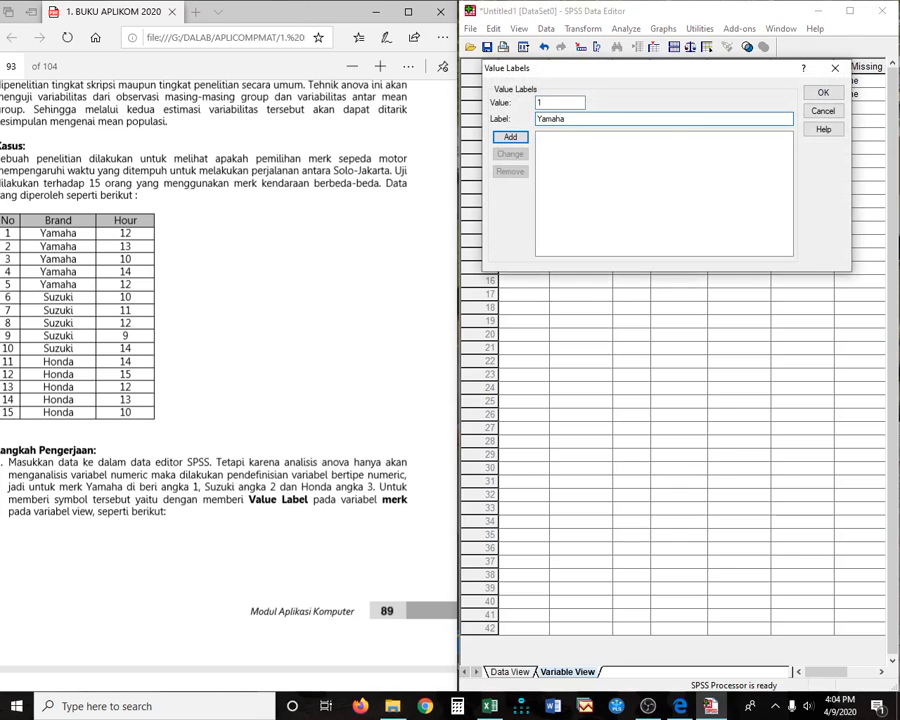
key("Return")
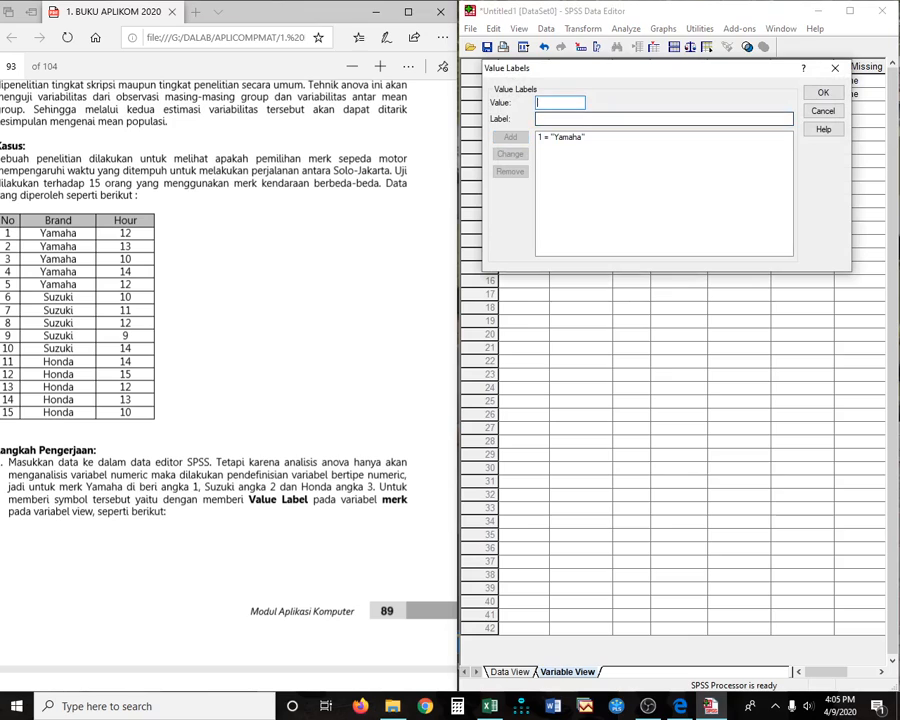
- Add value labels 2 = Suzuki and 3 = Honda and confirm
type("2")
left_click(583, 121)
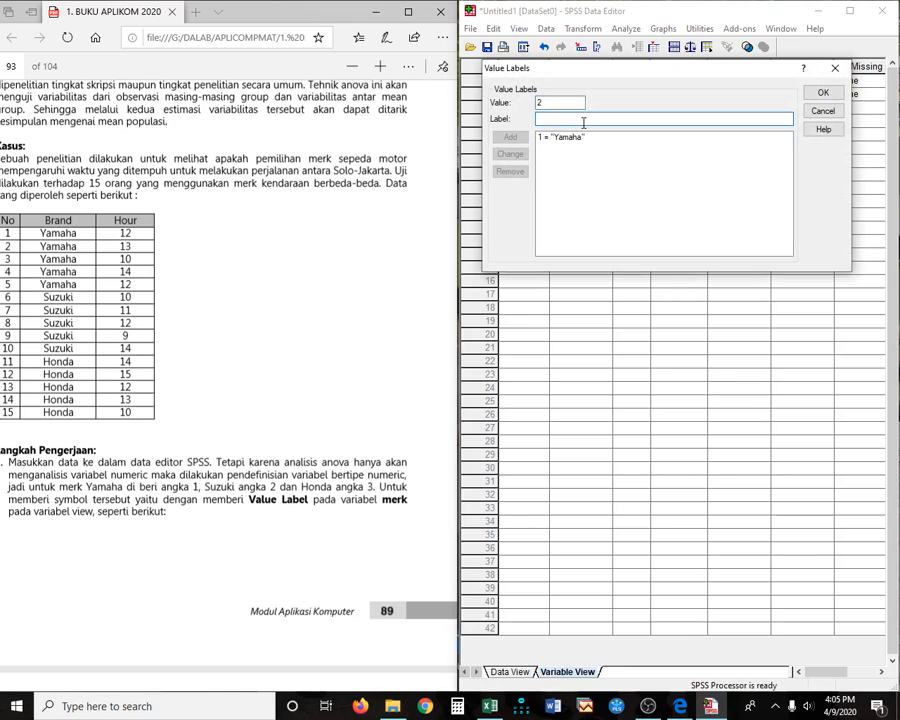
type("Suzuki")
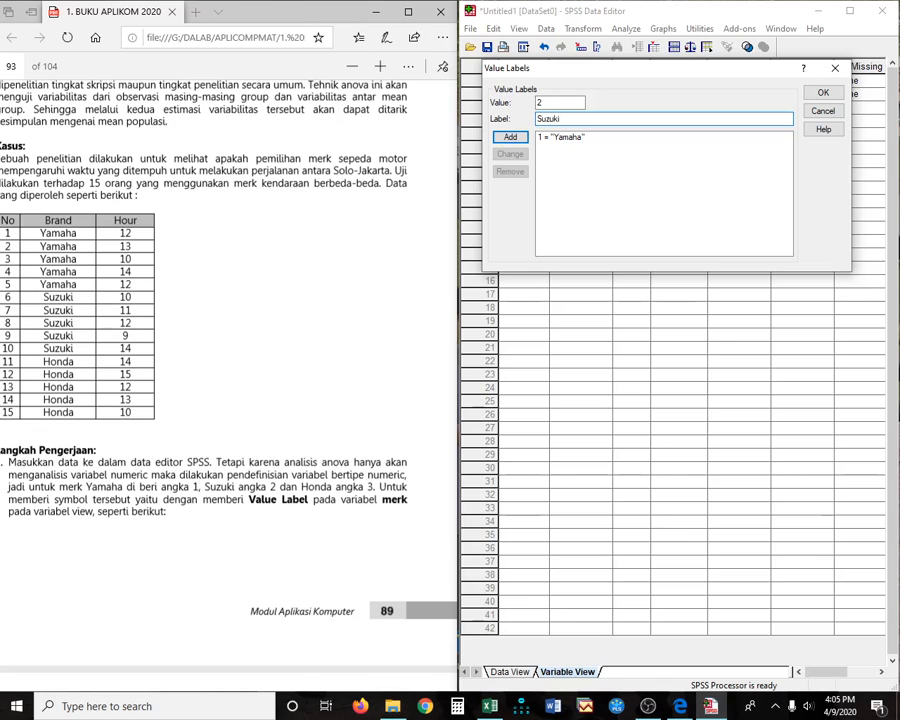
key("Return")
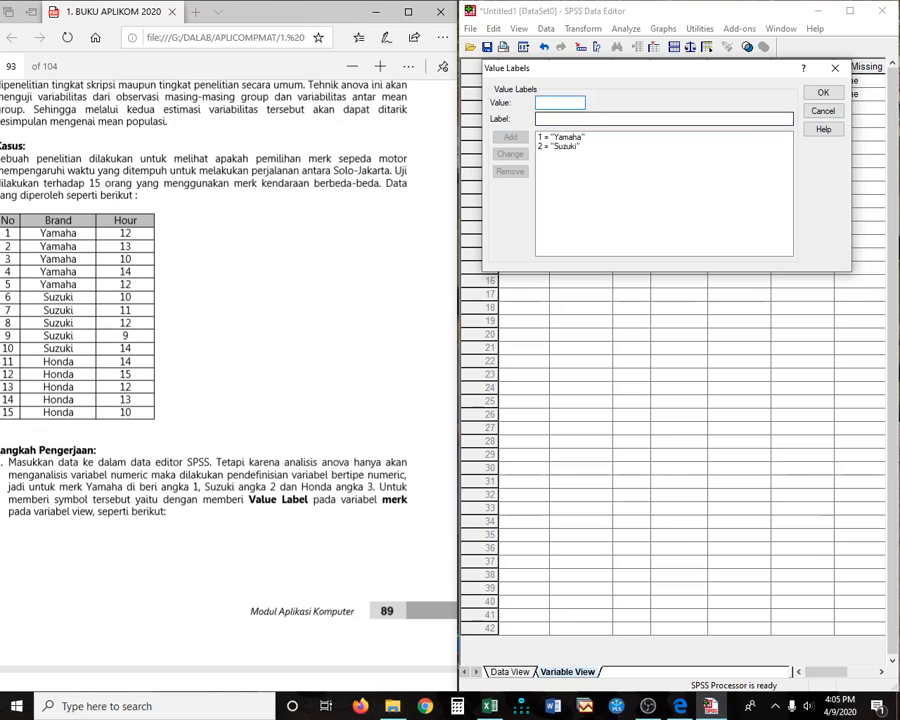
left_click(575, 121)
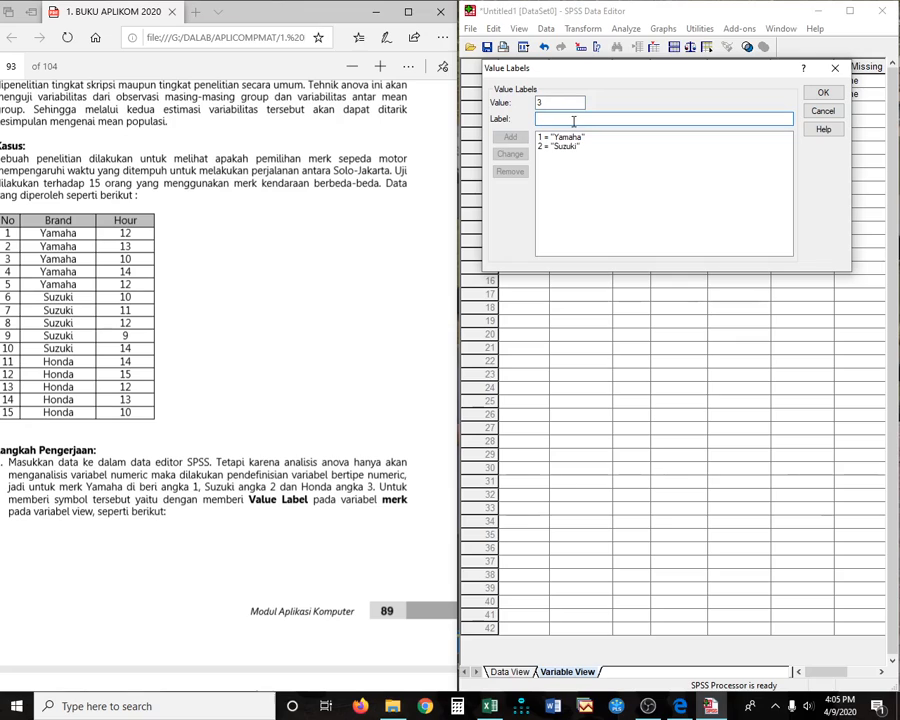
type("H")
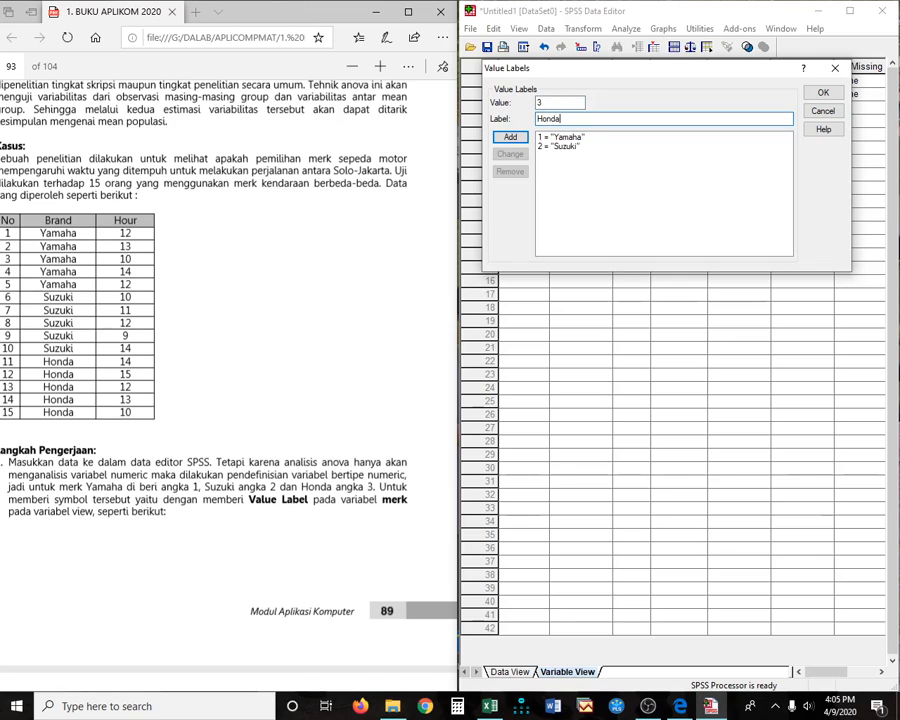
type("onda")
key("Return")
left_click(828, 94)
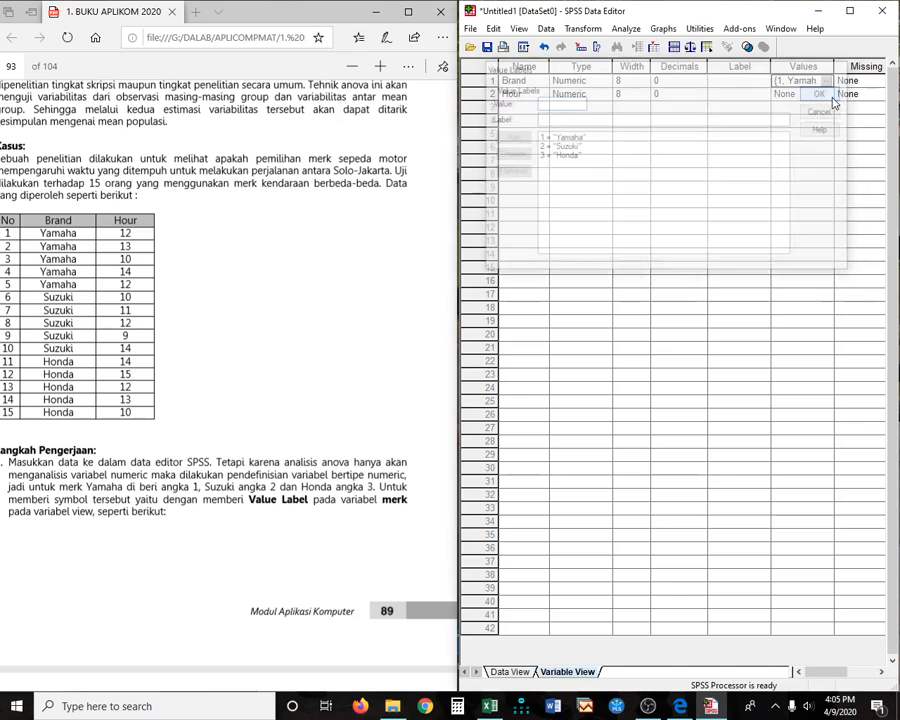
- Show brand names instead of numeric codes in Data View and scroll through the cases
left_click(510, 673)
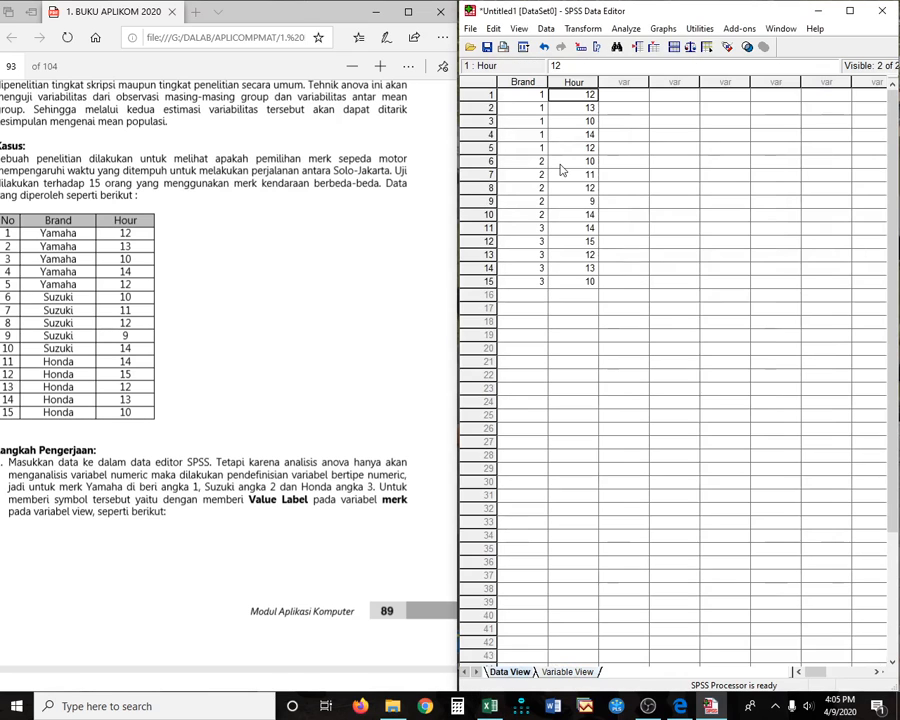
left_click(518, 28)
left_click(561, 114)
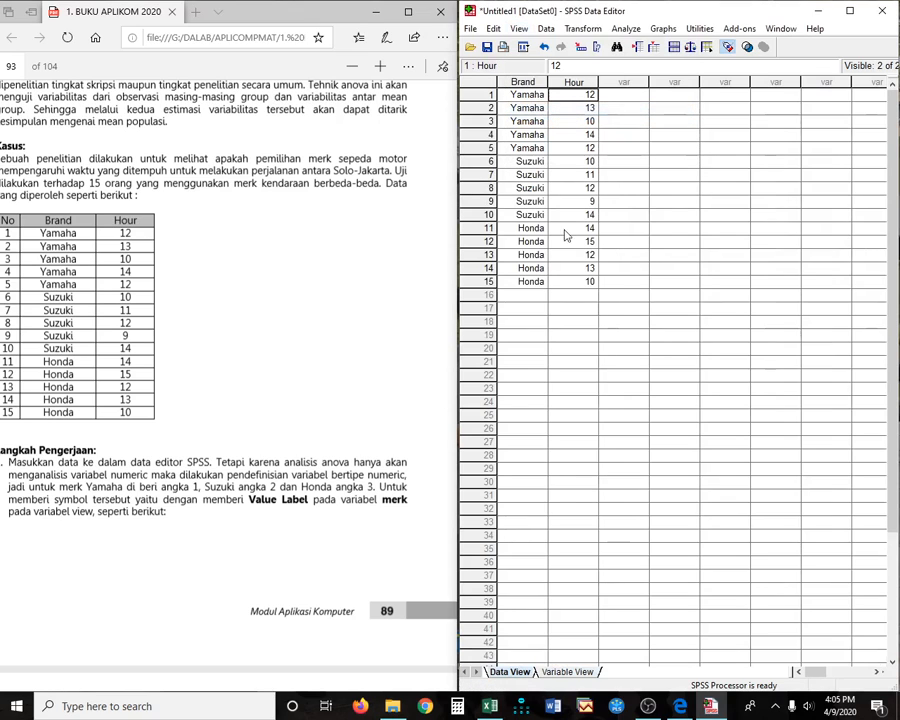
left_click(685, 296)
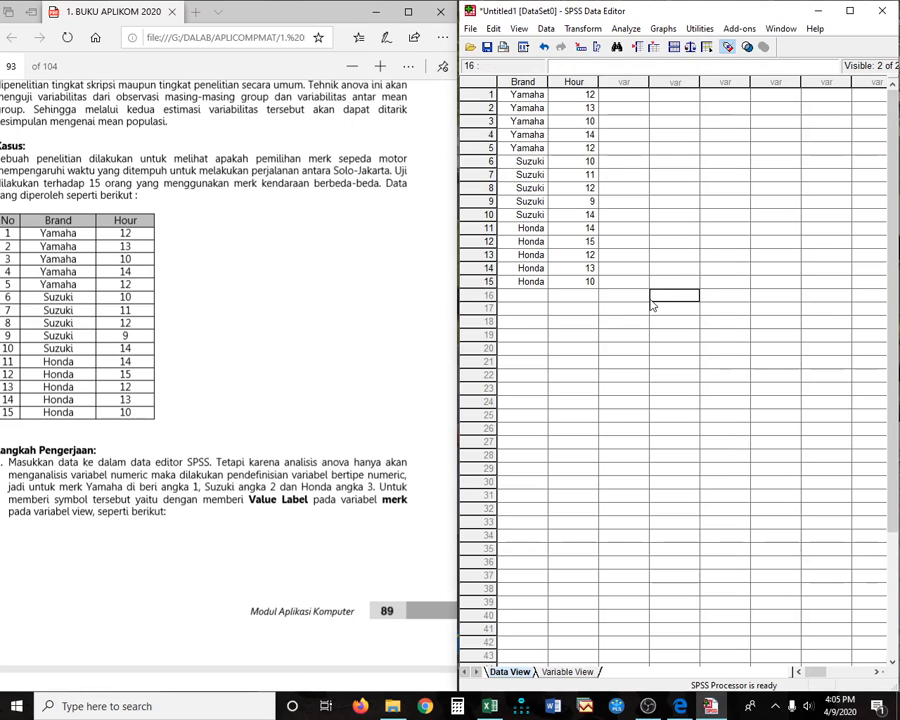
scroll(256, 475, "down", 1)
scroll(256, 475, "down", 5)
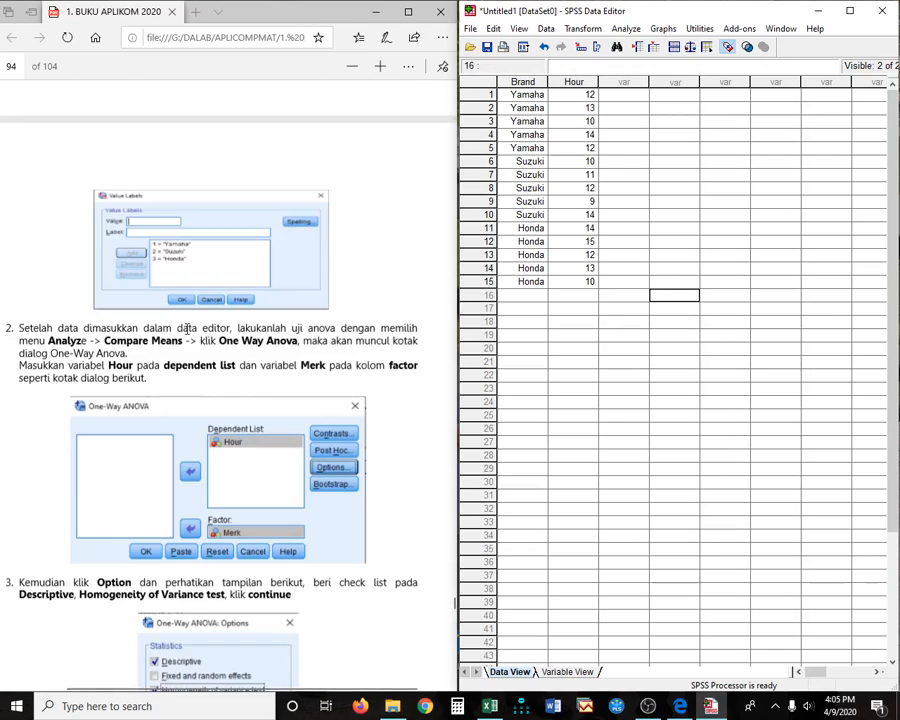
scroll(194, 359, "down", 2)
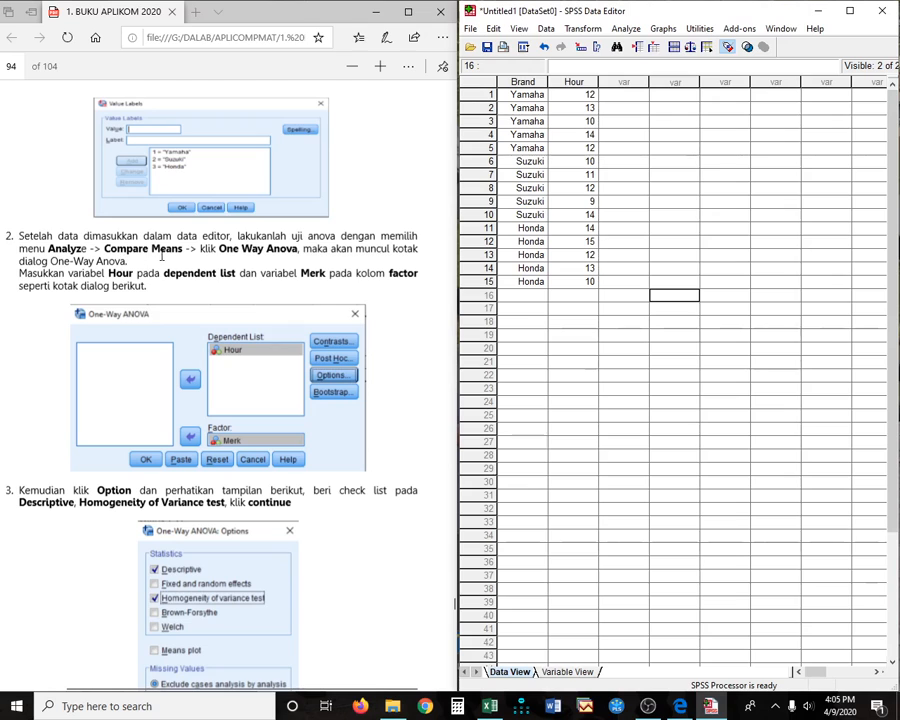
- Start a One-Way ANOVA from Analyze > Compare Means
left_click(627, 30)
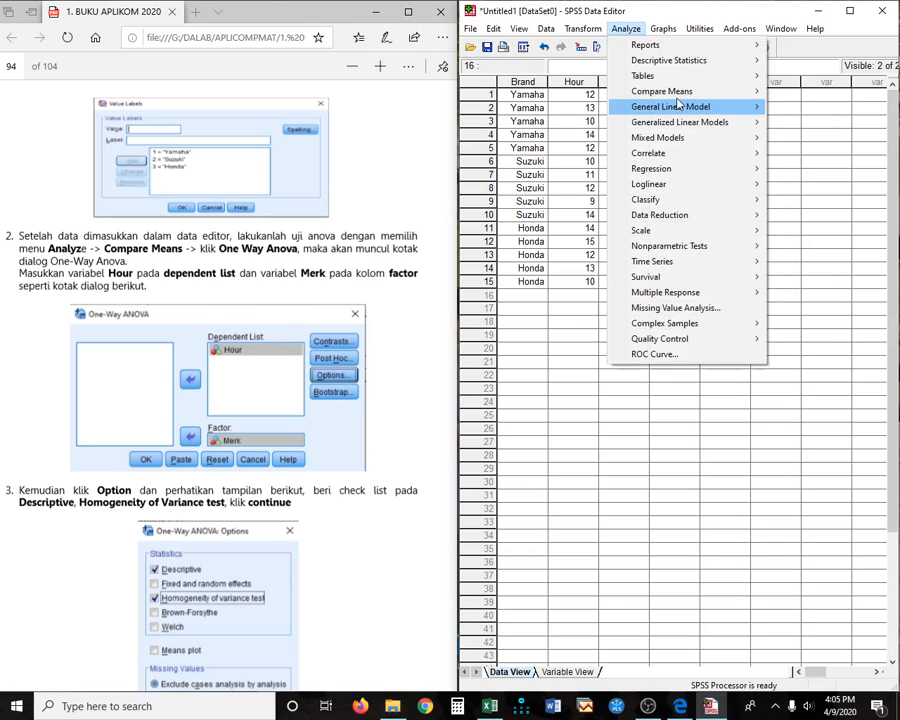
mouse_move(689, 68)
mouse_move(693, 98)
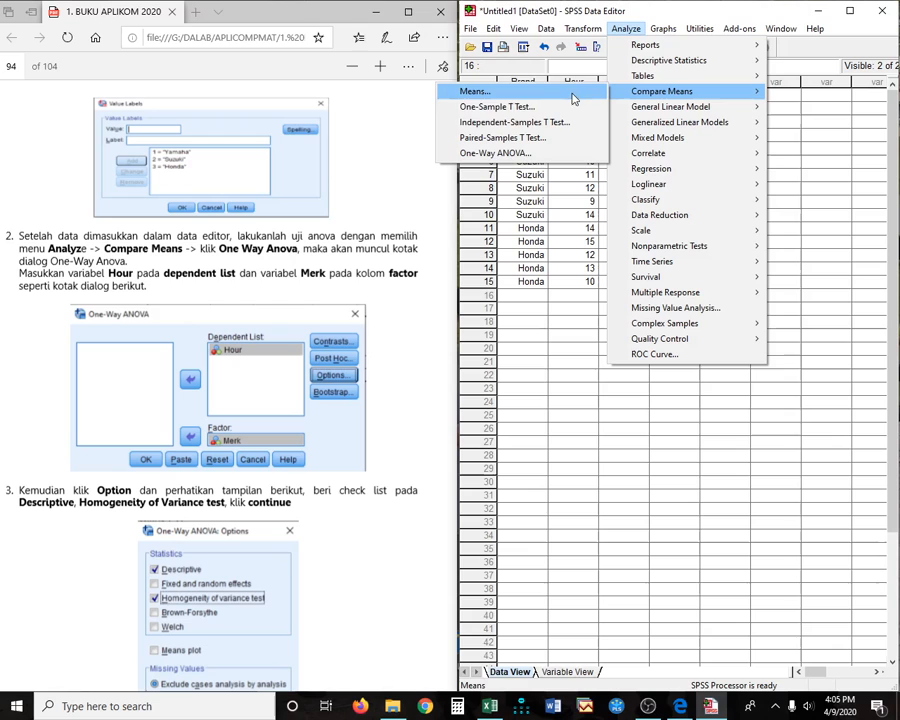
left_click(527, 153)
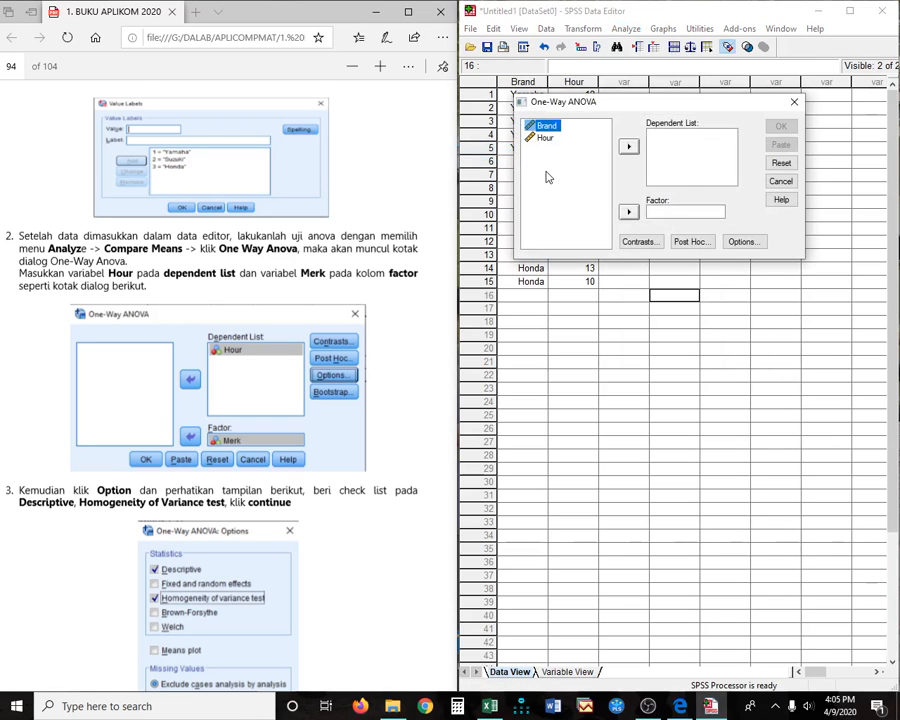
- Set Hour as the dependent variable and Brand as the factor
left_click_drag(645, 101, 656, 301)
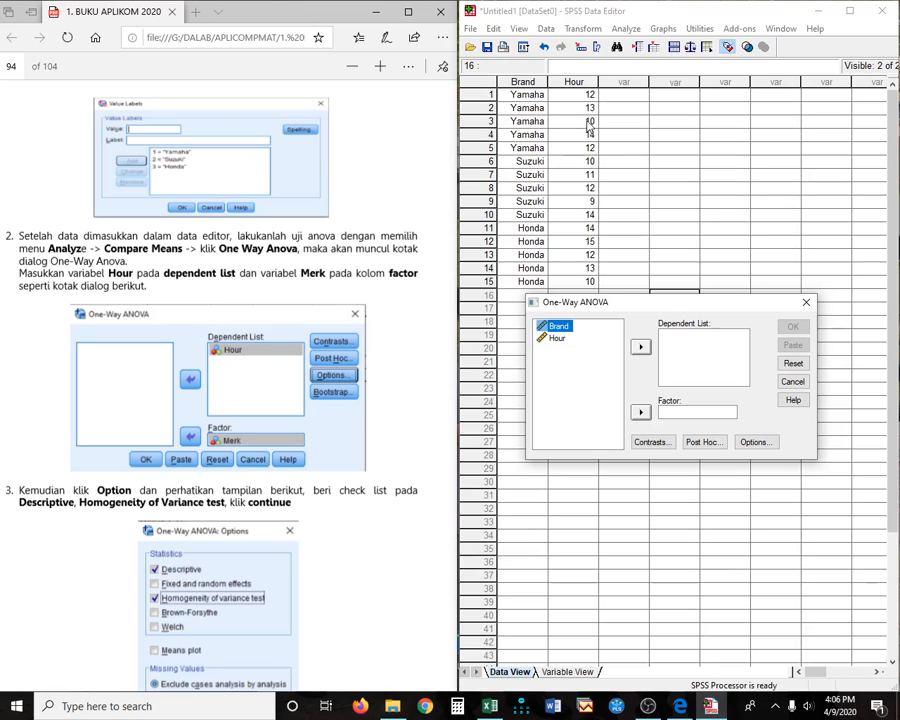
left_click(557, 339)
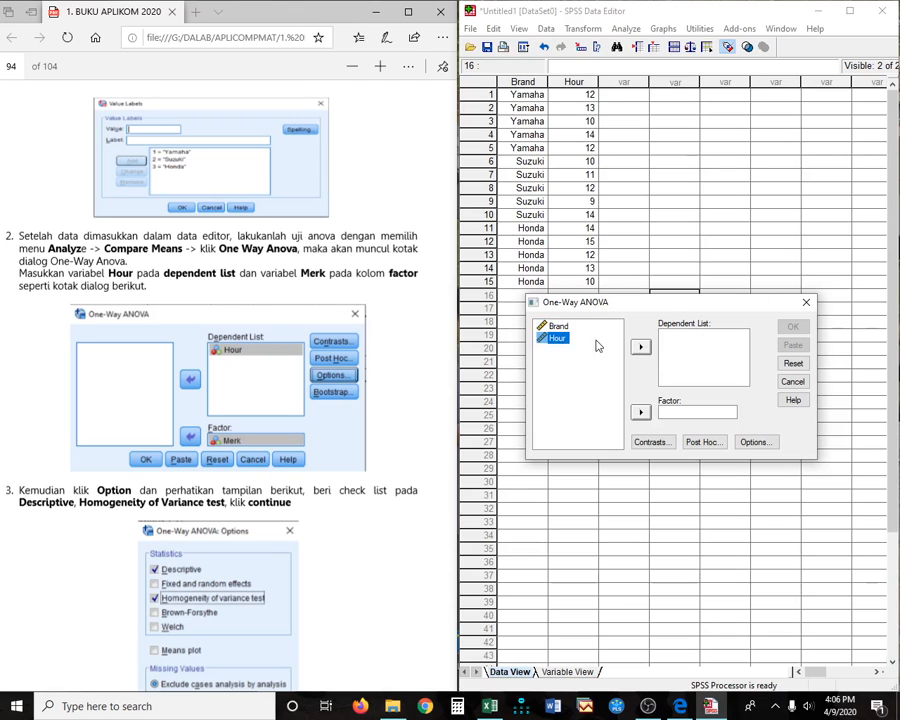
left_click(640, 347)
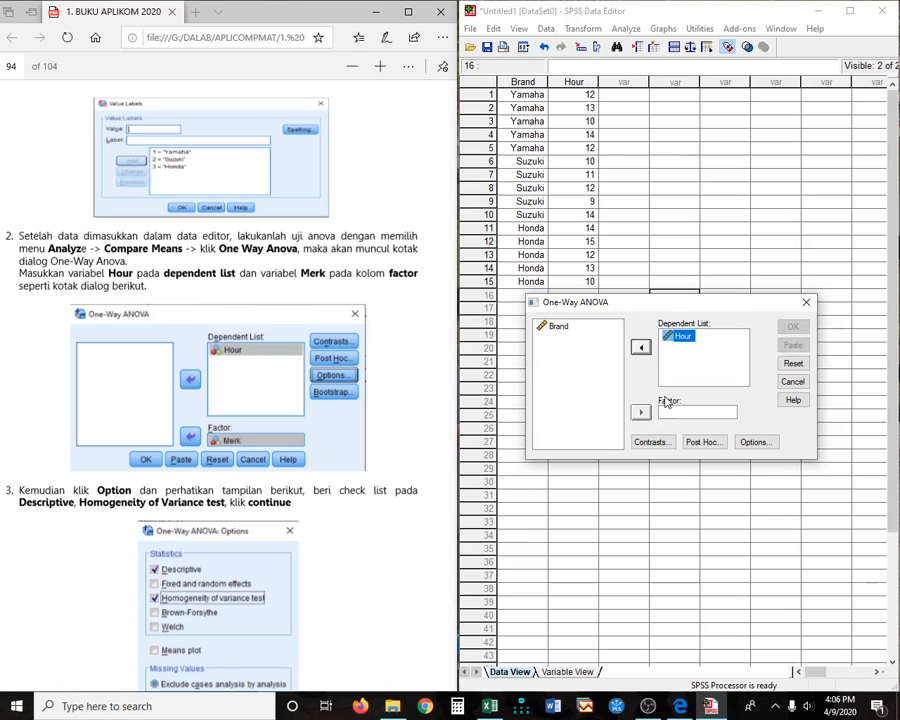
left_click(560, 328)
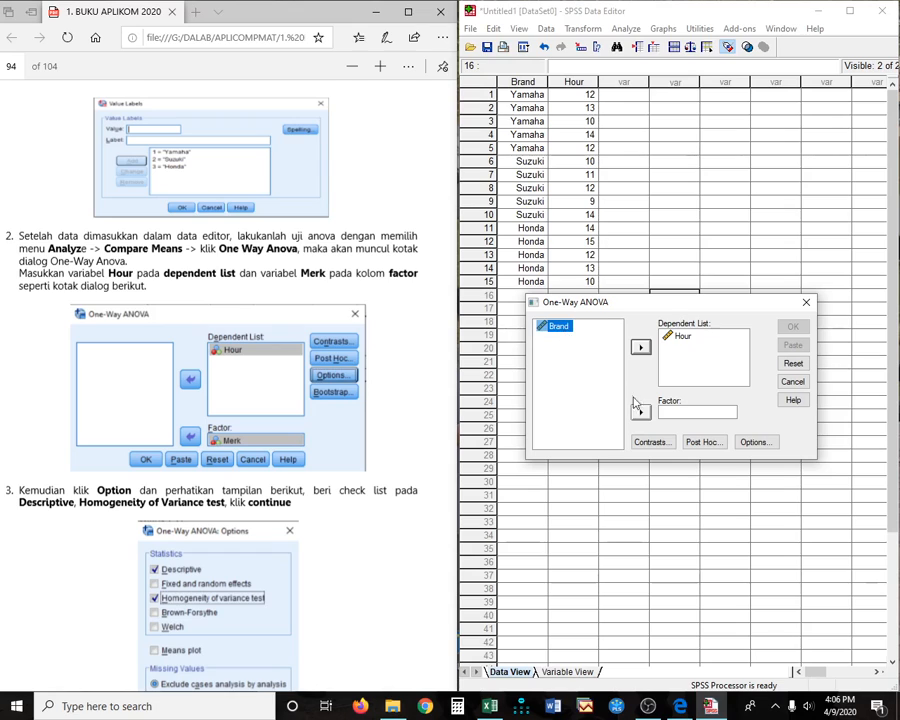
left_click(640, 412)
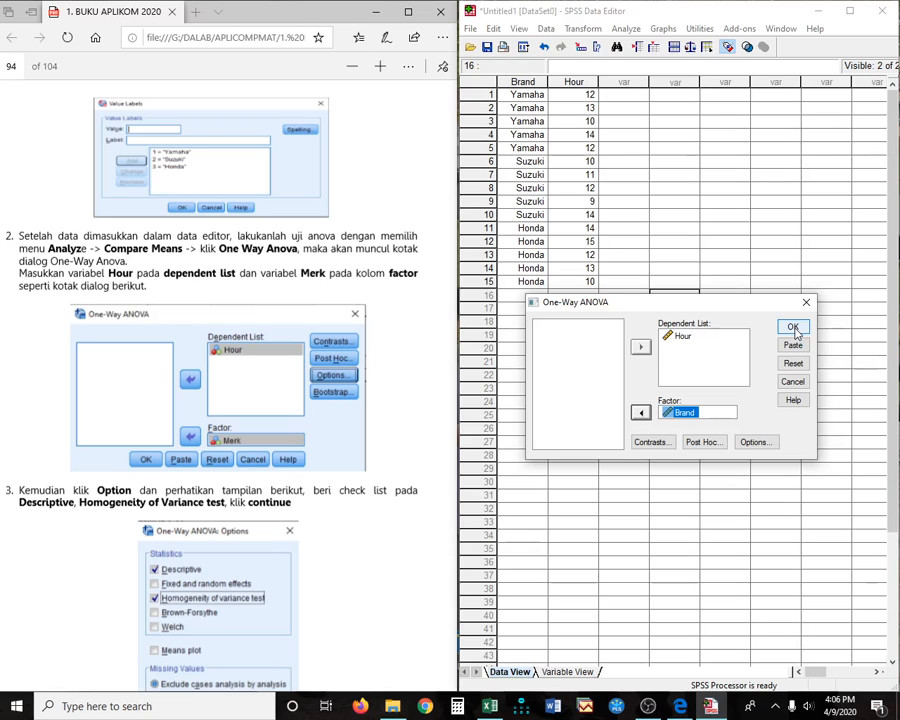
scroll(355, 510, "down", 2)
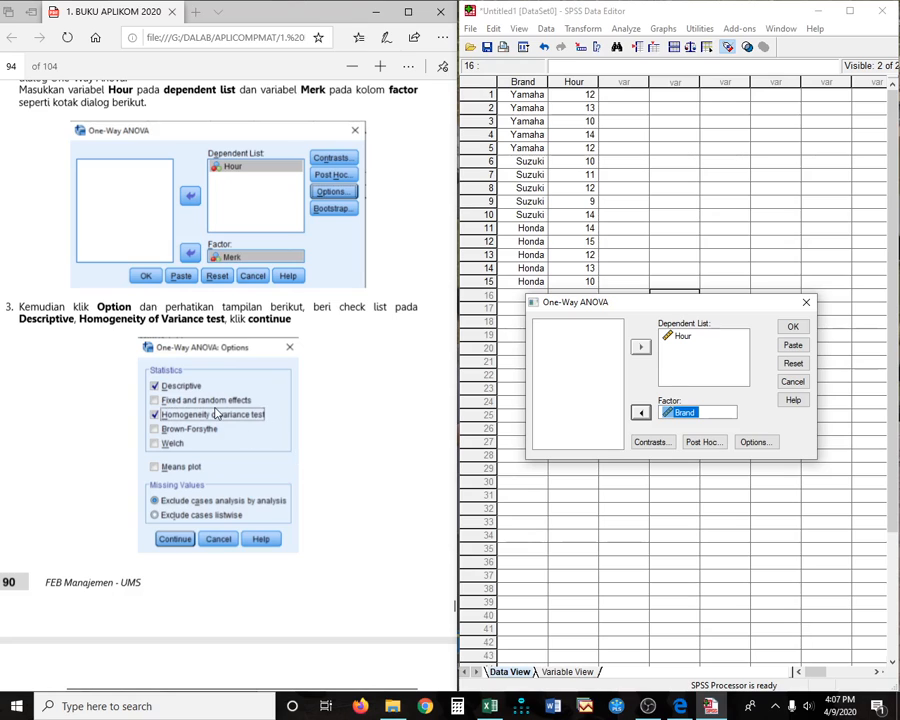
- Enable polynomial contrasts and the Duncan post hoc test
left_click(648, 441)
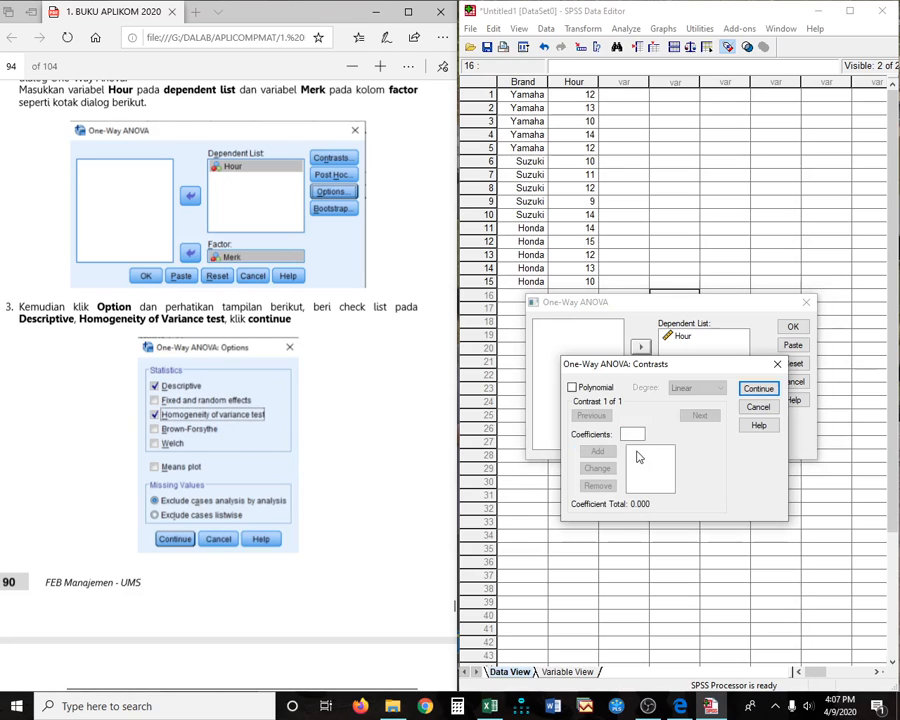
left_click(590, 390)
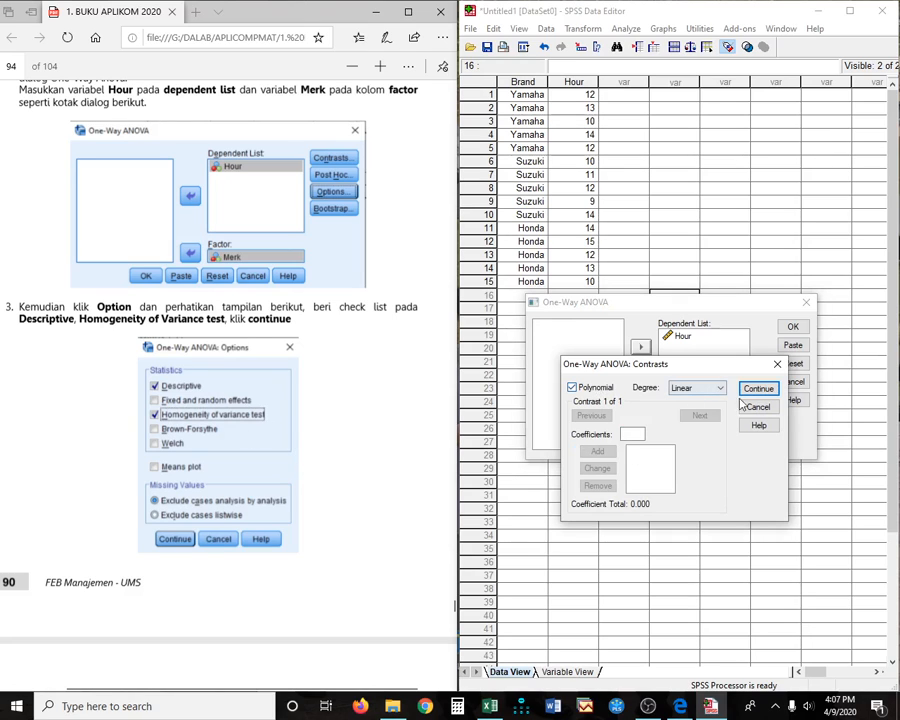
left_click(757, 389)
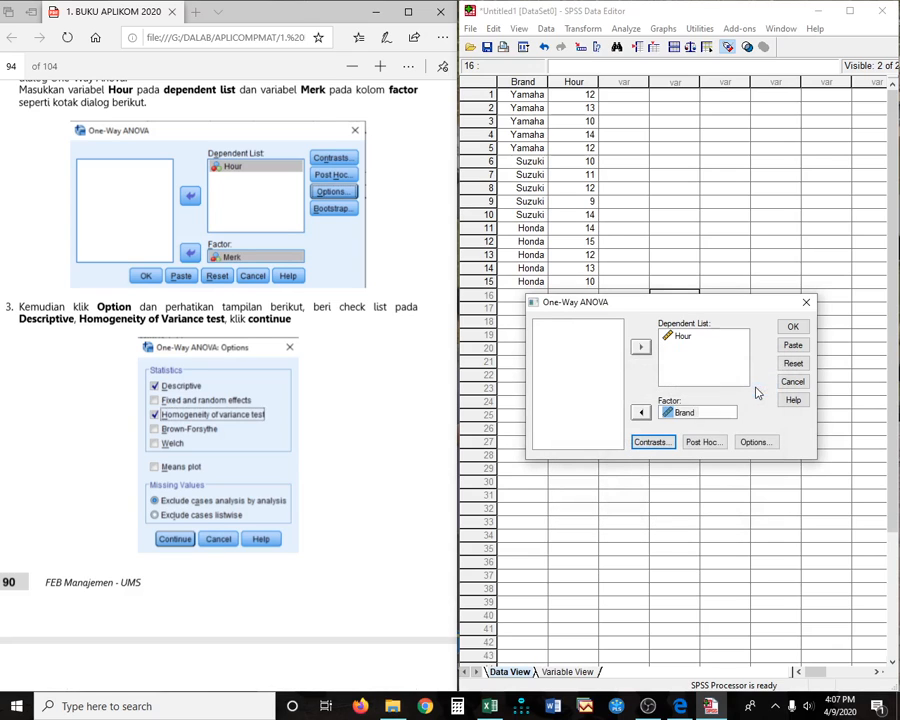
left_click(703, 439)
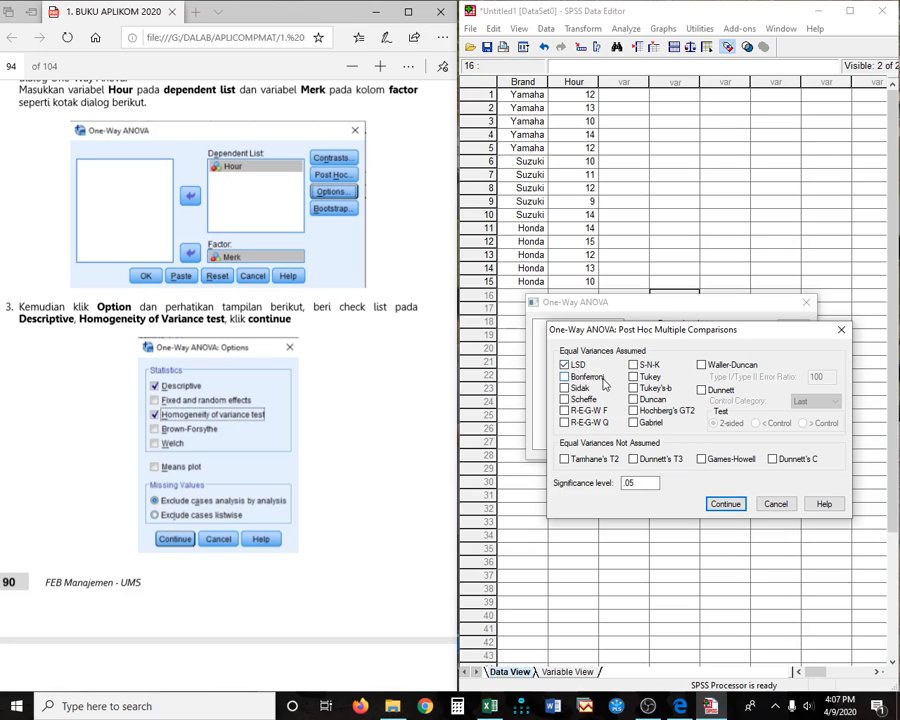
left_click(632, 399)
left_click(728, 504)
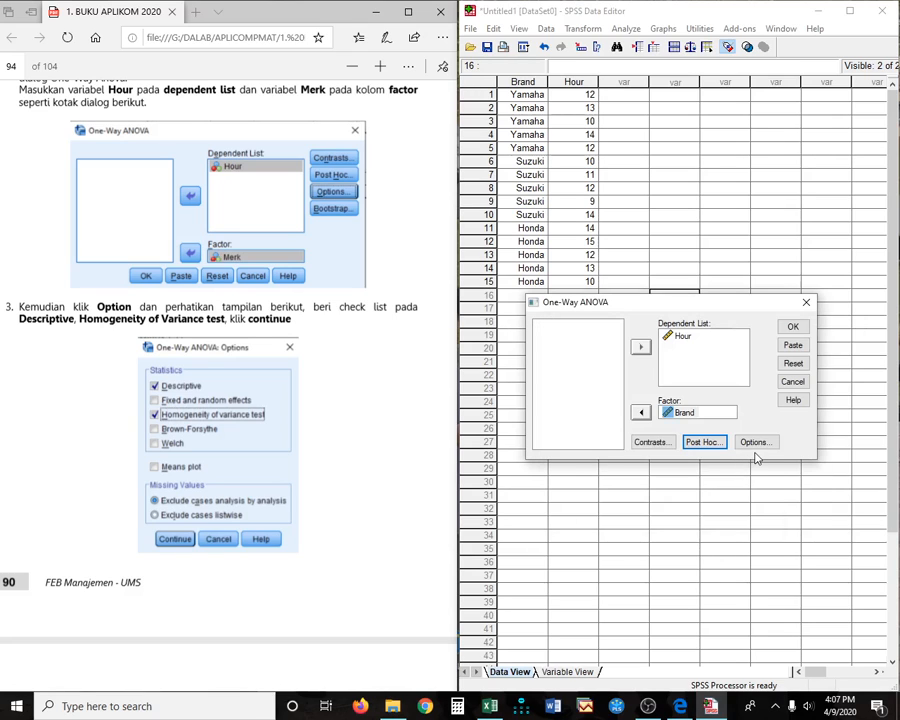
- Include descriptives and the homogeneity of variance test, checking the PDF, then run the ANOVA
left_click(755, 438)
left_click(622, 400)
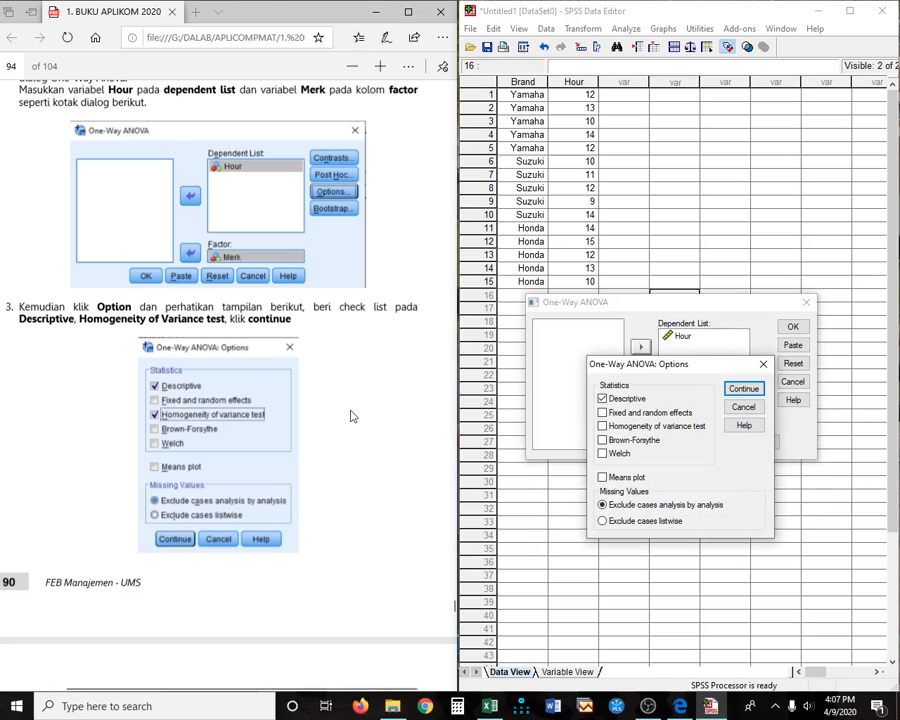
left_click(603, 426)
left_click(386, 445)
scroll(383, 446, "down", 3)
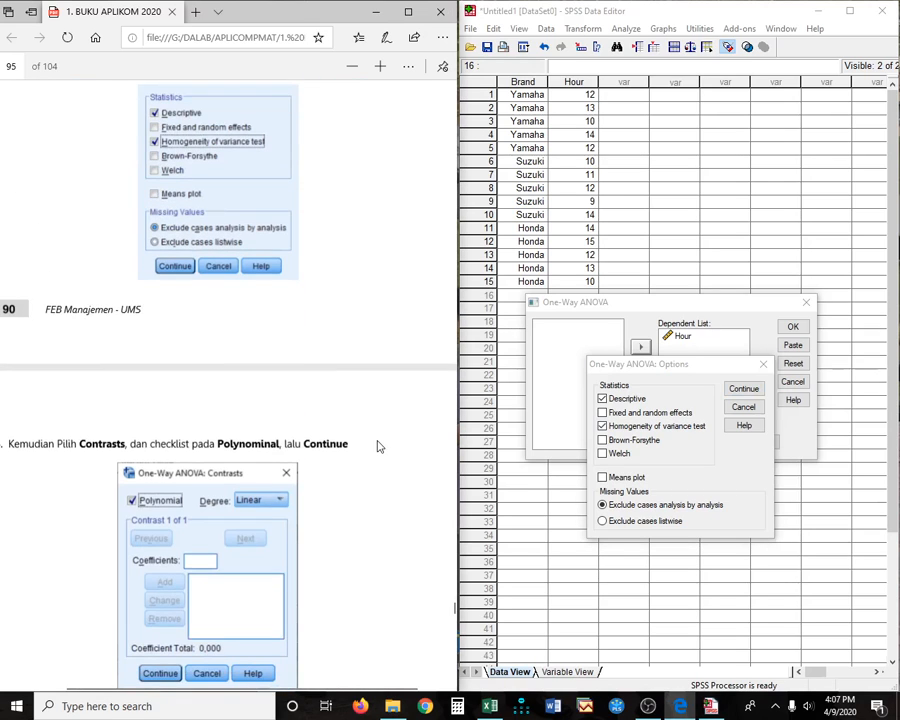
scroll(378, 446, "down", 3)
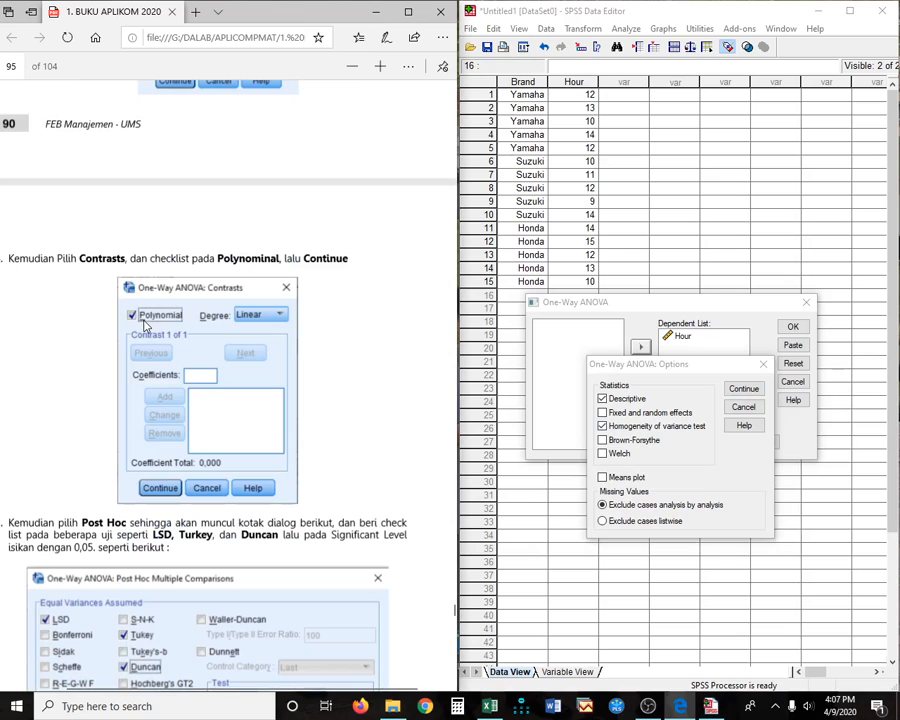
scroll(56, 467, "down", 3)
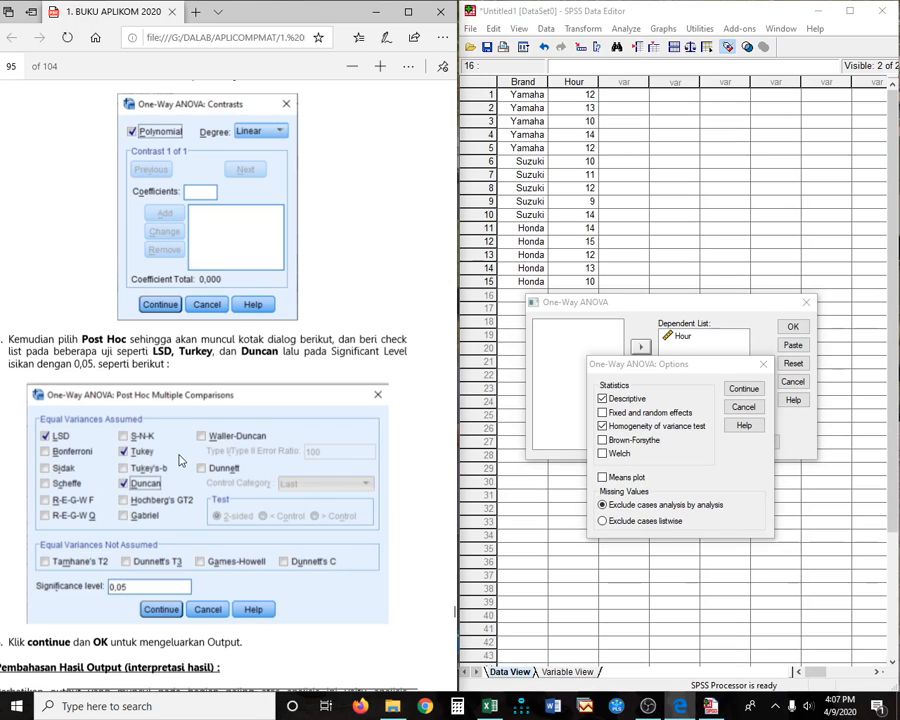
scroll(180, 460, "down", 3)
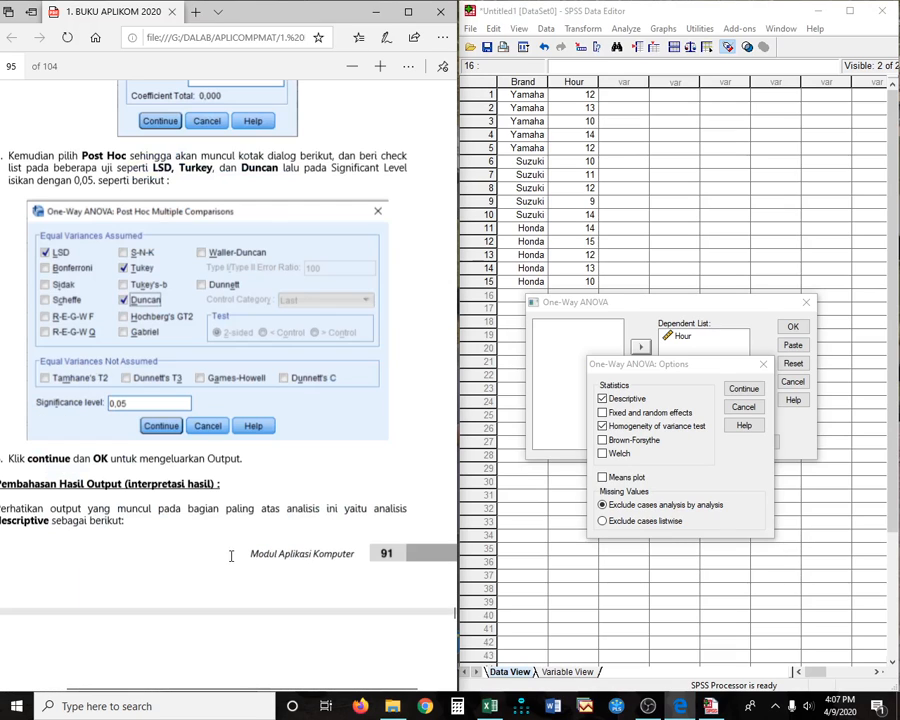
scroll(231, 550, "down", 7)
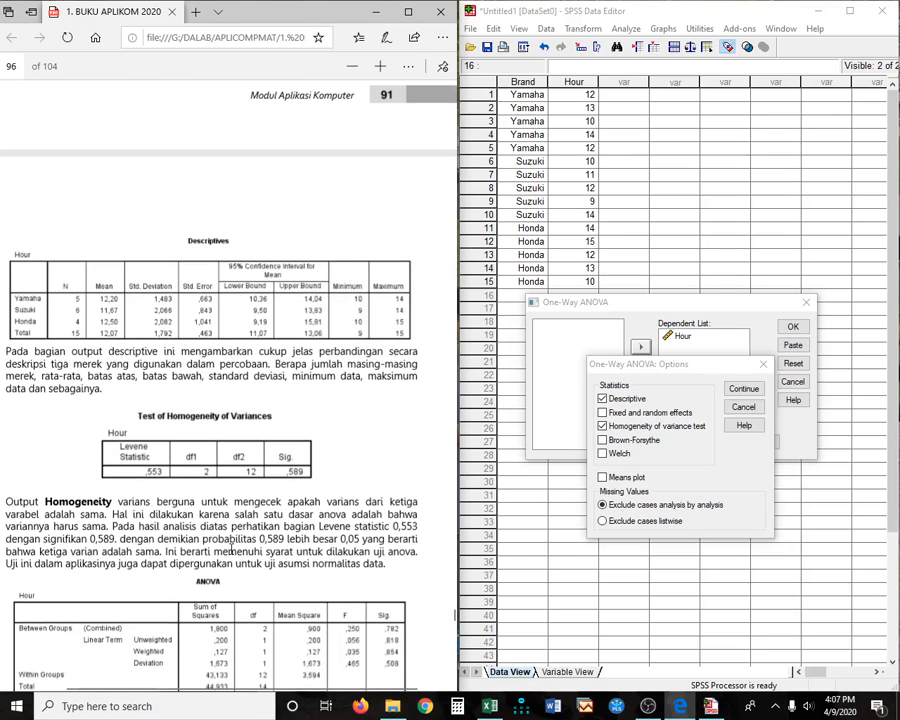
left_click(743, 388)
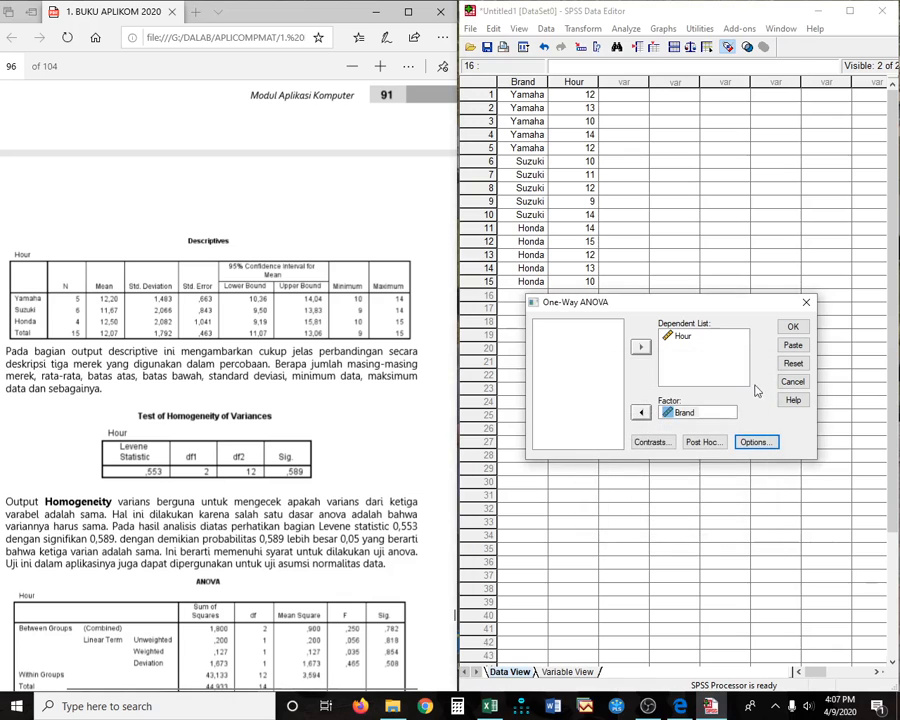
left_click(793, 328)
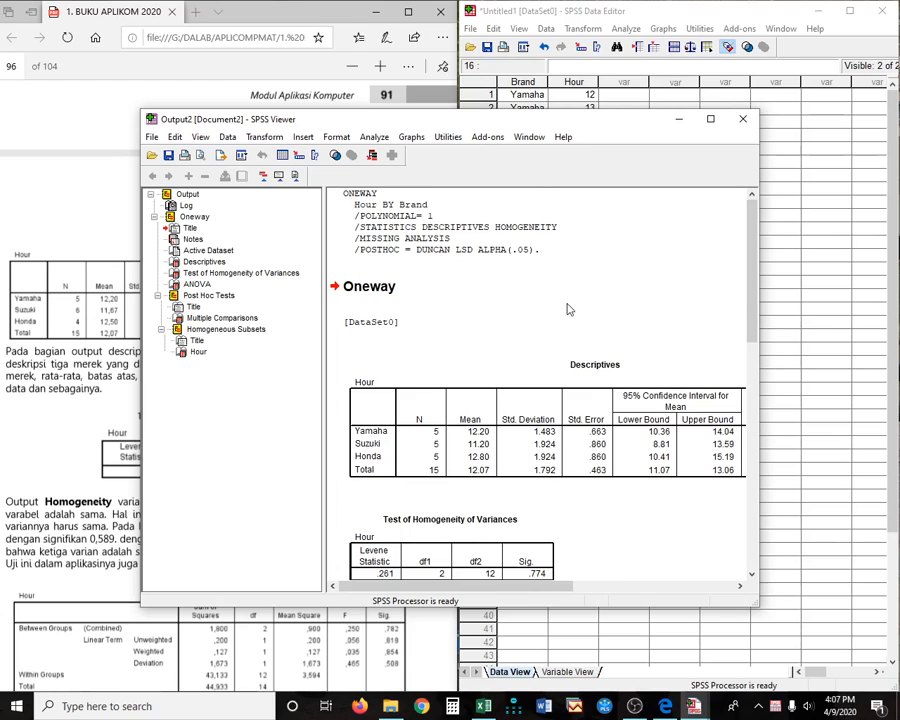
- Scroll the output to the Homogeneity (Levene .261) and ANOVA tables (SS 6.533 between, 38.400 within)
scroll(567, 308, "down", 2)
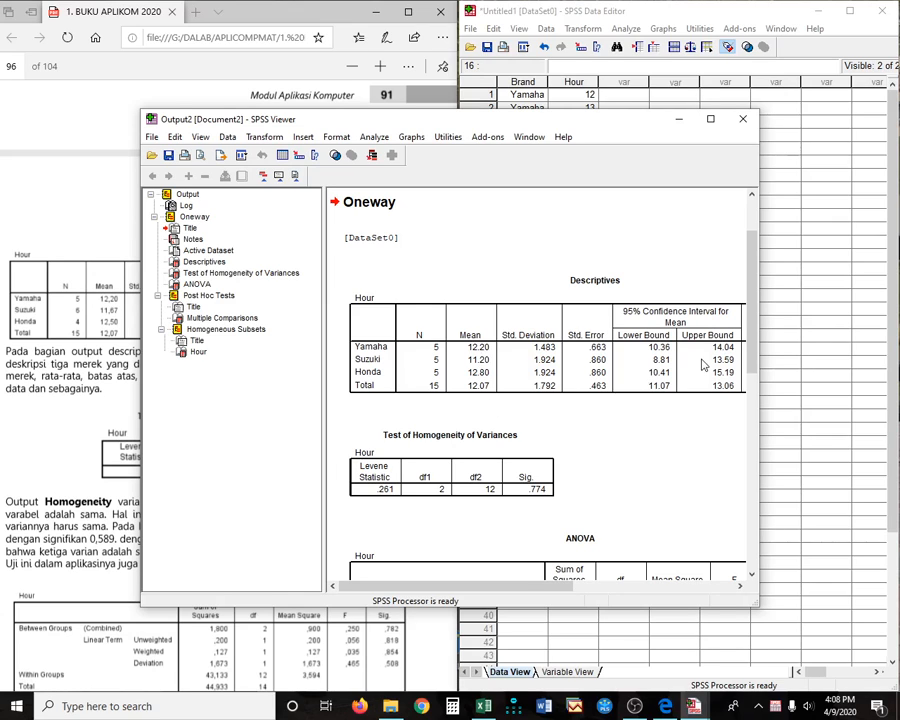
scroll(380, 360, "down", 3)
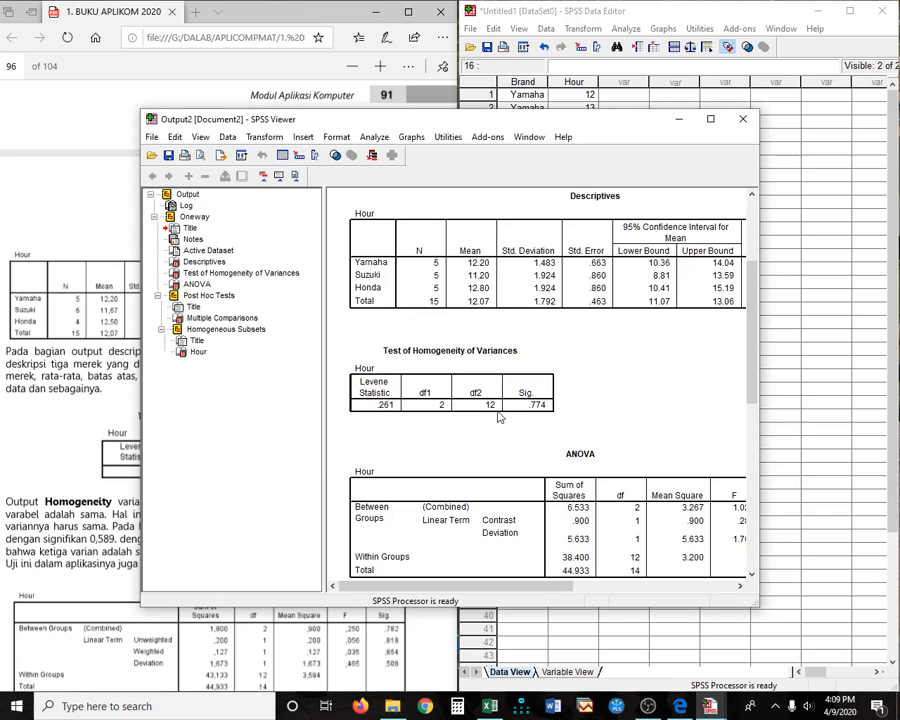
- Review the Multiple Comparisons and Duncan subsets output (Sig. .203), then return to the PDF guide
mouse_move(471, 588)
left_mouse_down()
mouse_move(505, 594)
mouse_move(472, 594)
left_mouse_up()
scroll(513, 538, "down", 2)
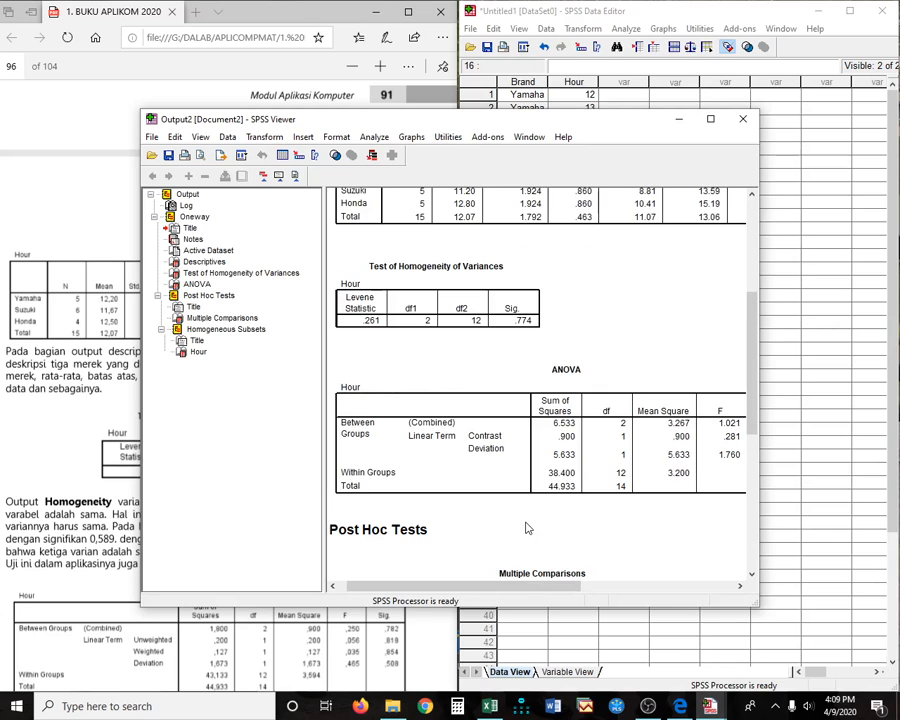
mouse_move(510, 588)
left_mouse_down()
mouse_move(523, 593)
mouse_move(506, 591)
left_mouse_up()
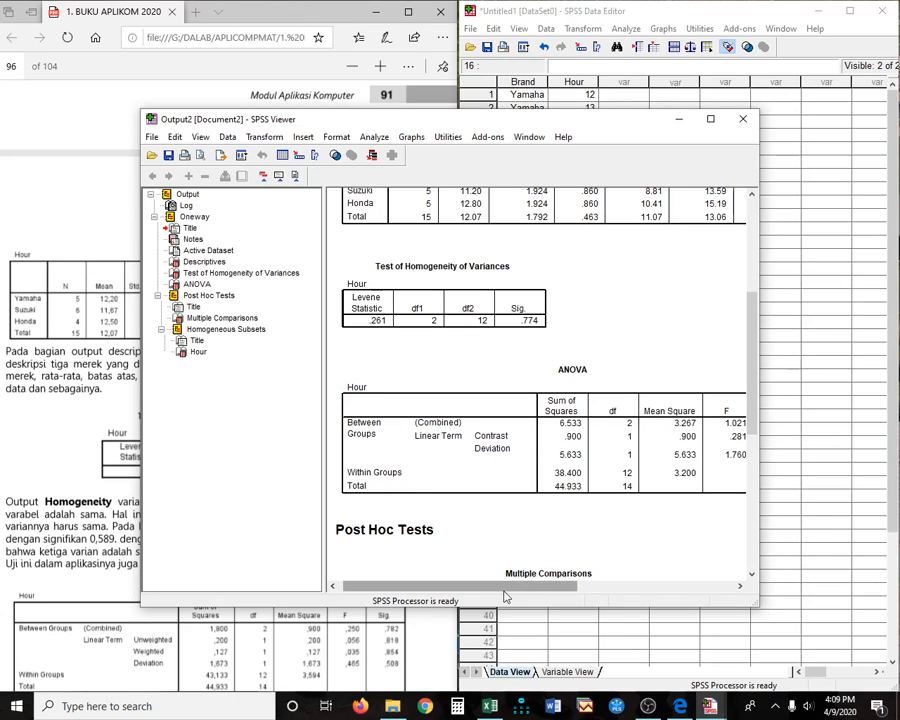
left_click_drag(506, 596, 576, 592)
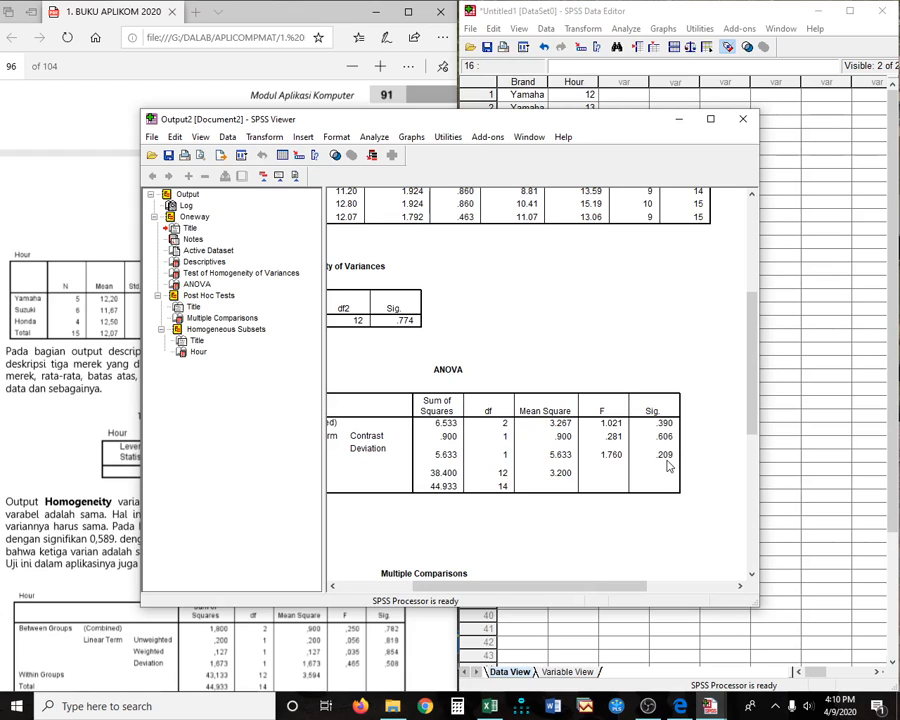
left_click_drag(560, 587, 483, 608)
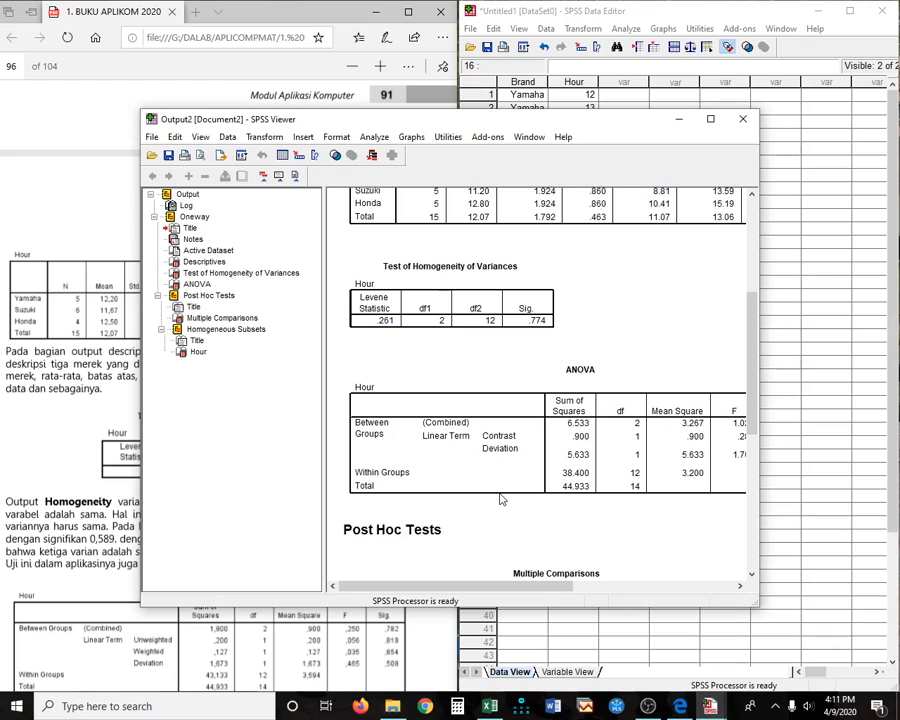
scroll(502, 499, "down", 3)
scroll(500, 495, "down", 4)
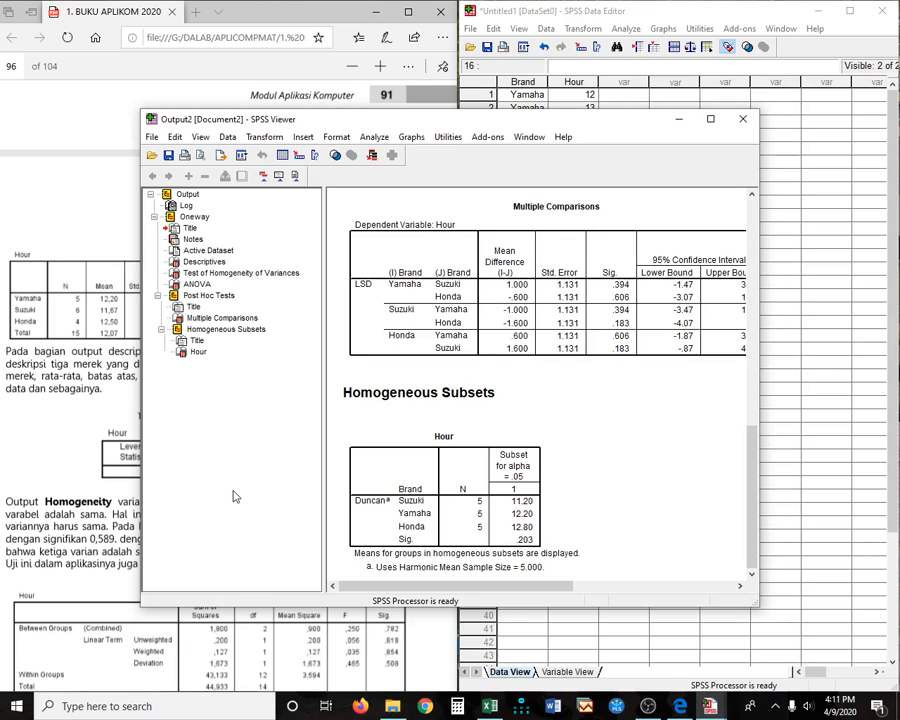
key("alt+Tab")
scroll(257, 461, "down", 4)
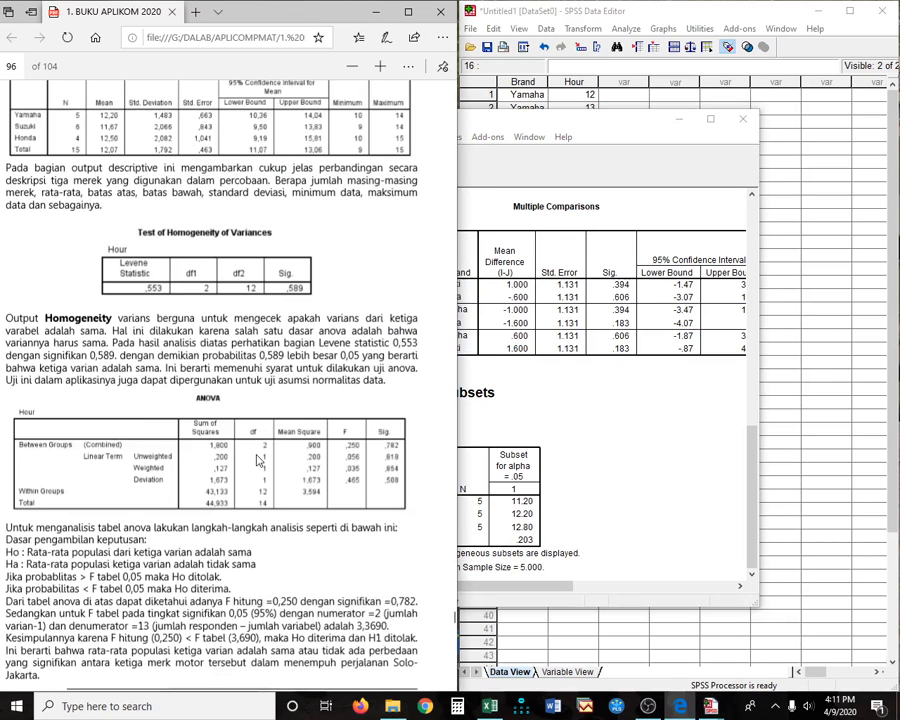
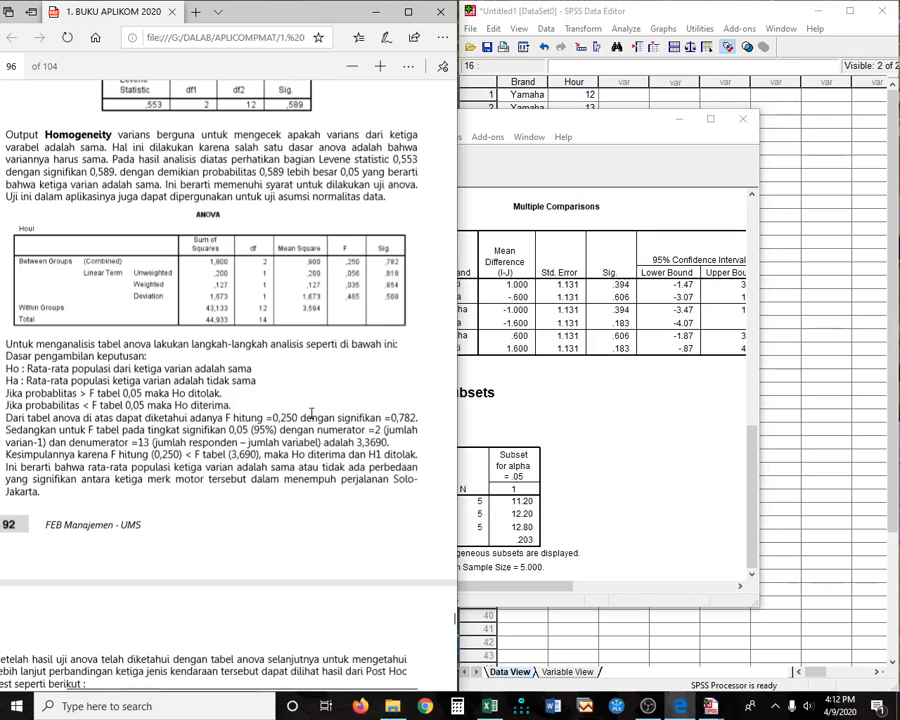
- Bring the SPSS output back to the front and scroll up through it
left_click(458, 311)
scroll(645, 442, "up", 2)
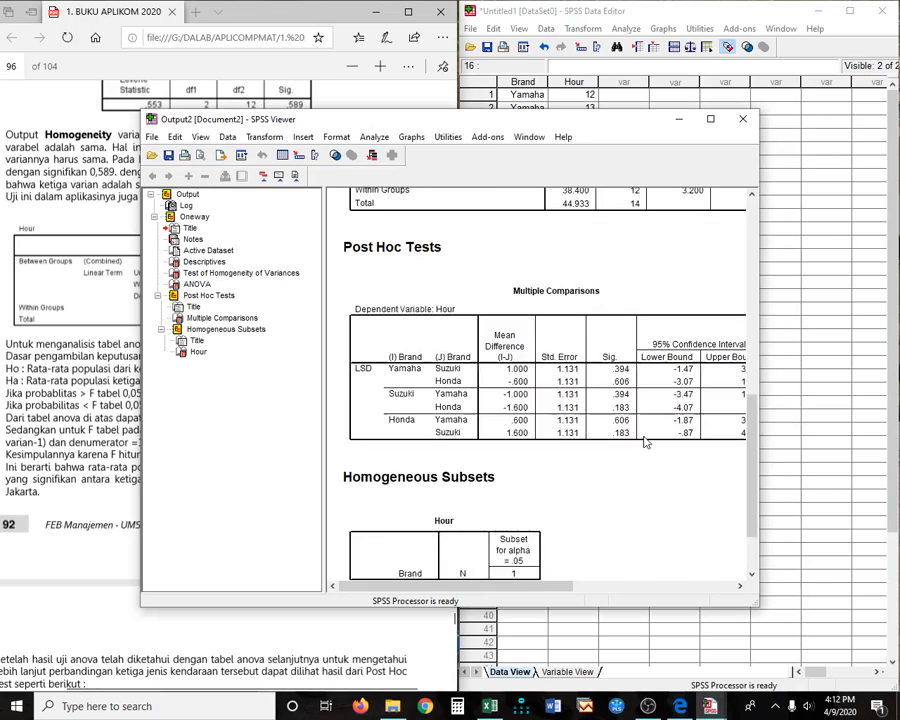
scroll(645, 442, "up", 3)
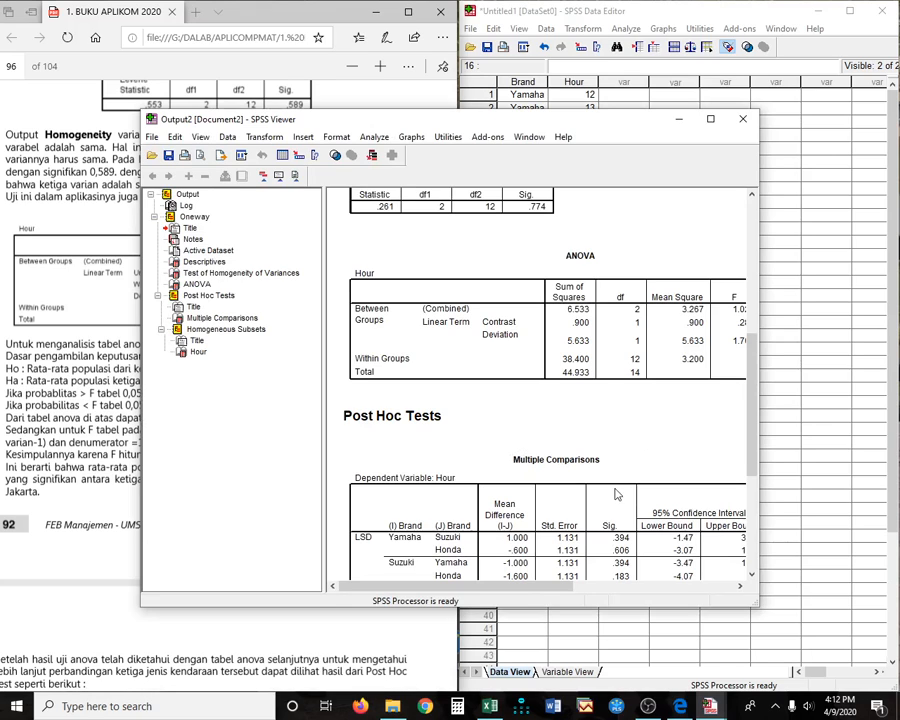
left_click_drag(510, 587, 572, 592)
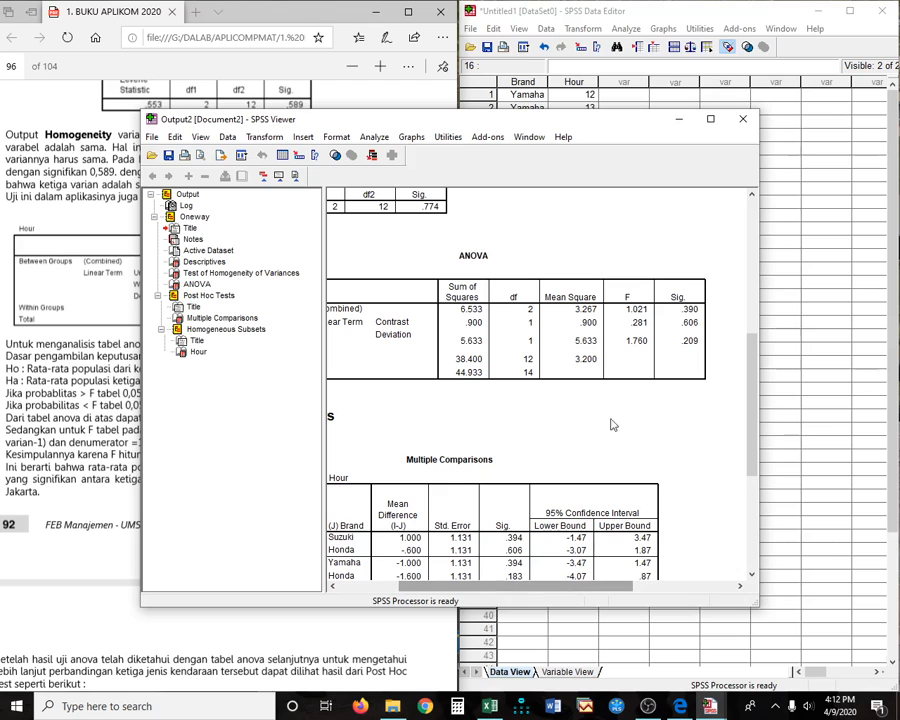
- Scroll the PDF guide to the Analisis Crosstabs section and Table Student Grades on page 98
left_click(80, 368)
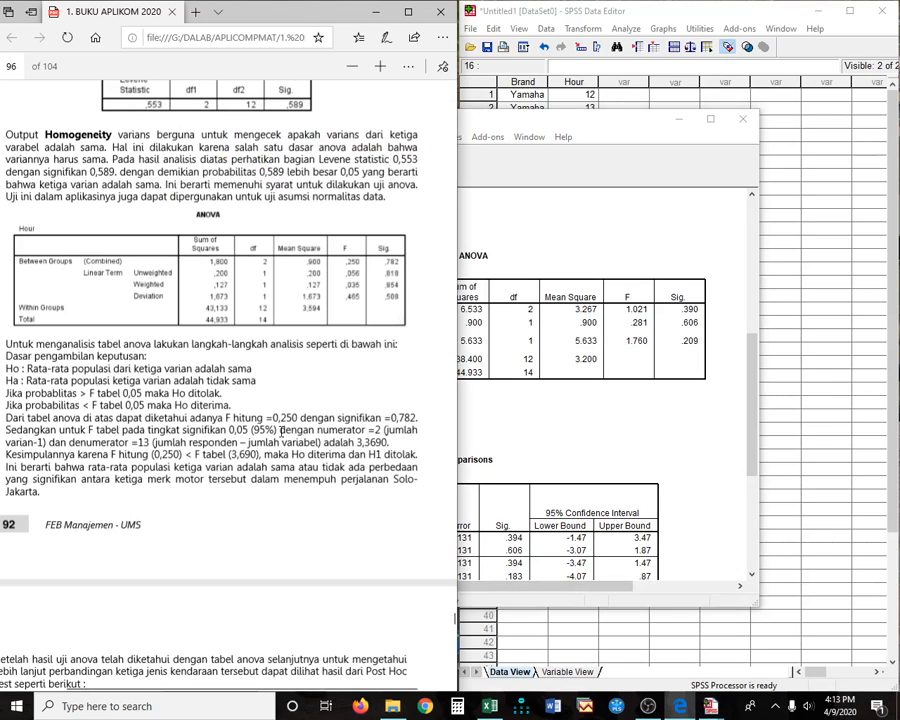
scroll(196, 304, "up", 5)
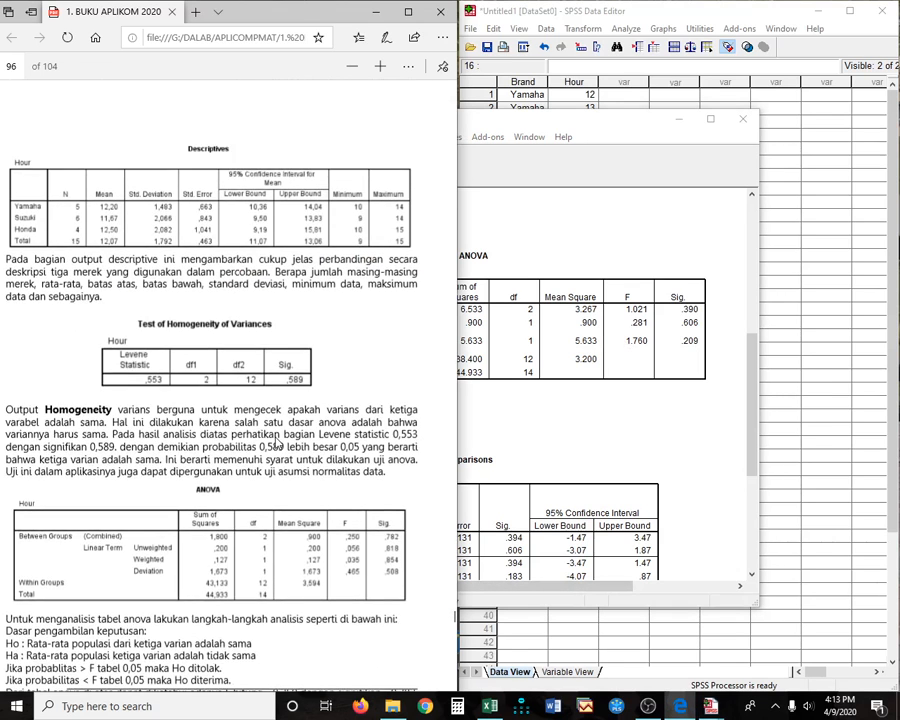
scroll(277, 446, "up", 2)
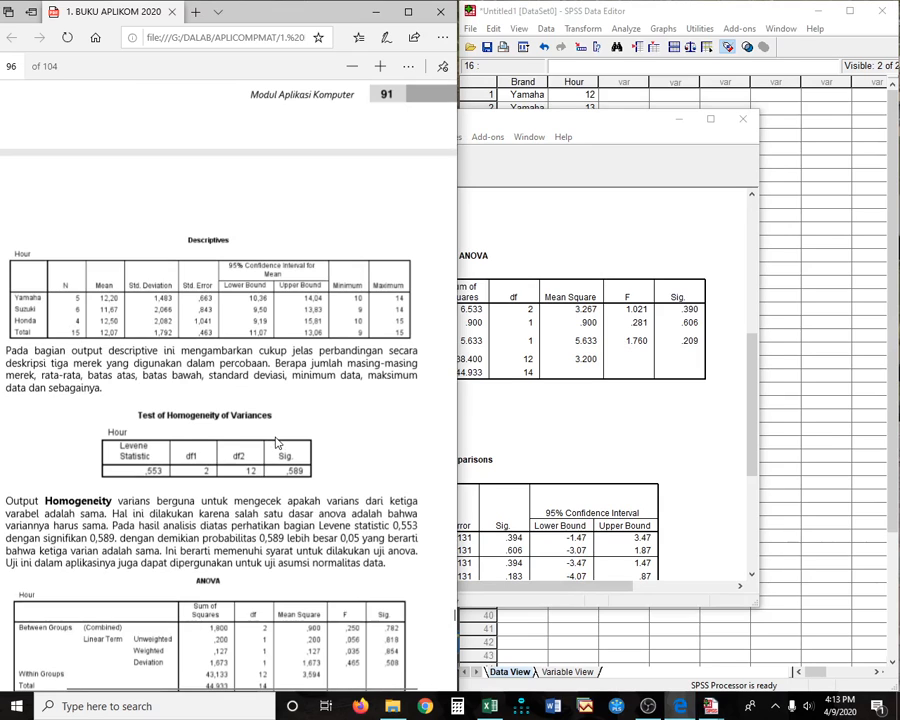
scroll(277, 443, "up", 4)
scroll(277, 443, "up", 5)
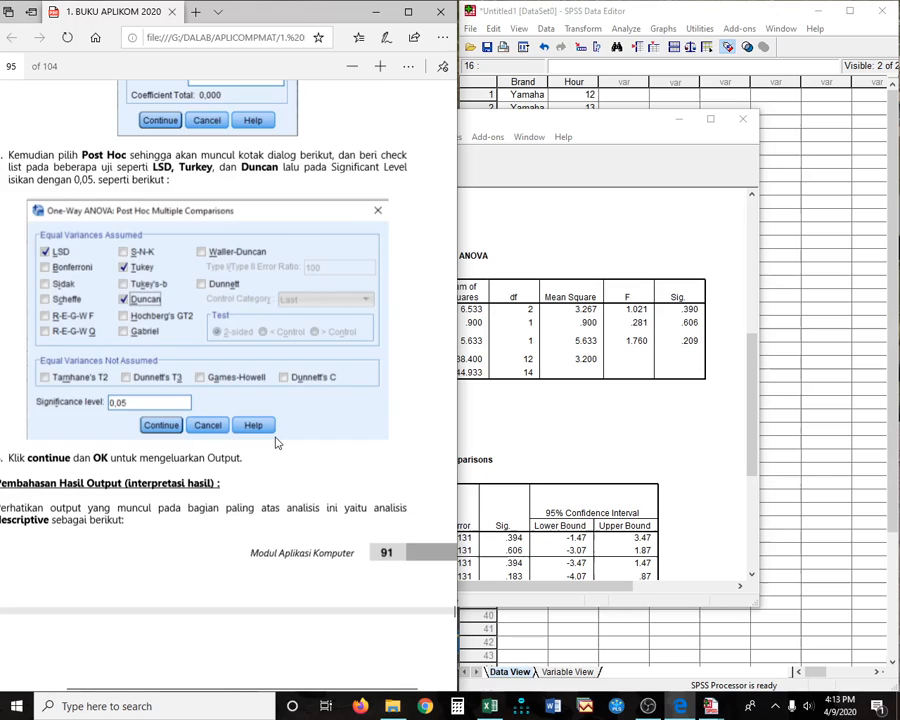
scroll(276, 438, "down", 11)
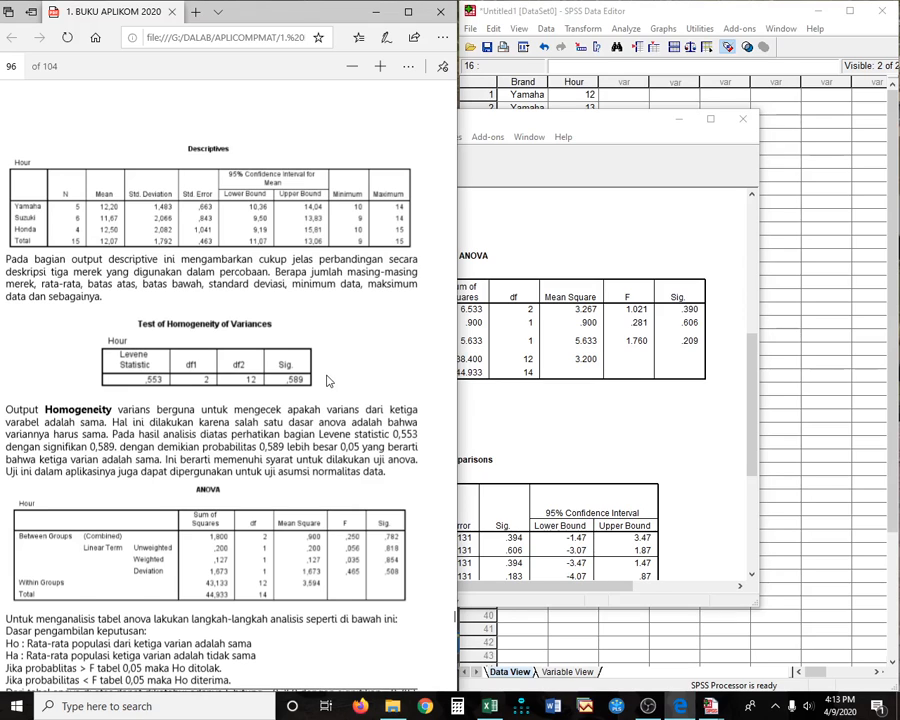
scroll(328, 381, "down", 2)
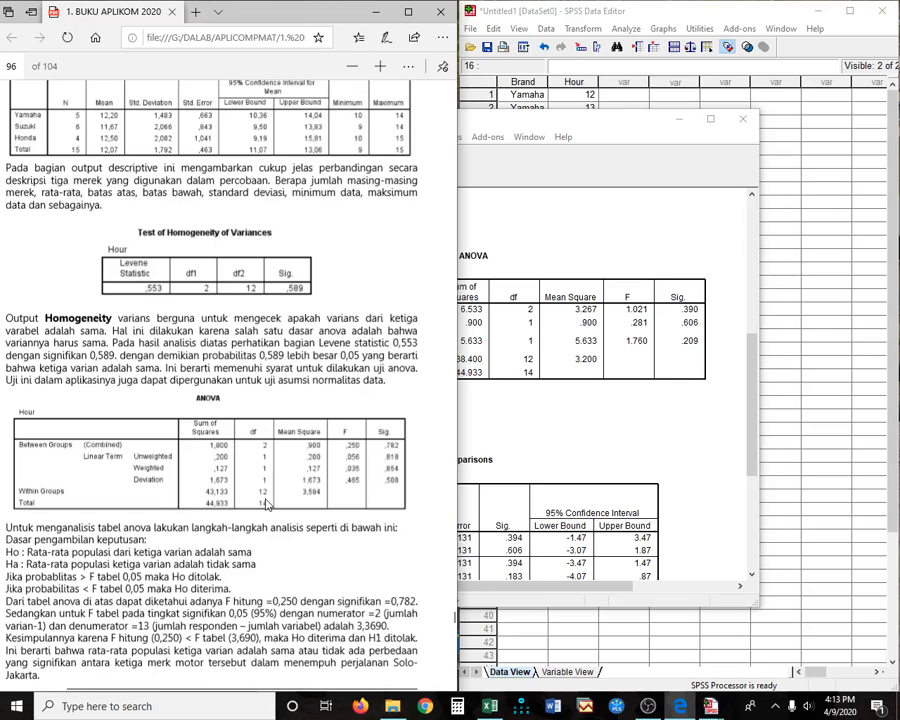
scroll(237, 500, "down", 4)
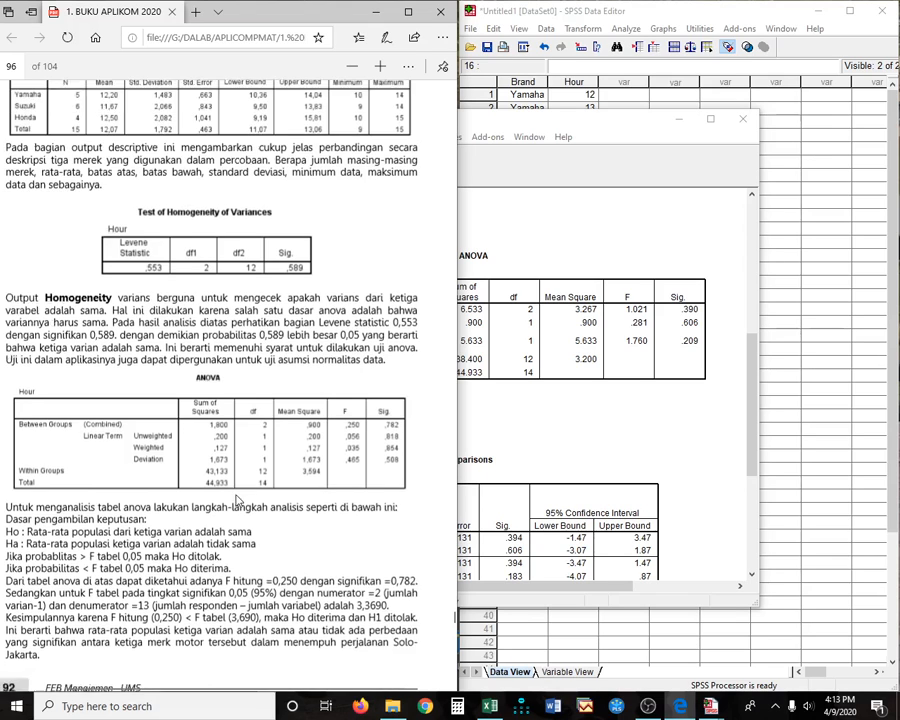
scroll(237, 500, "down", 10)
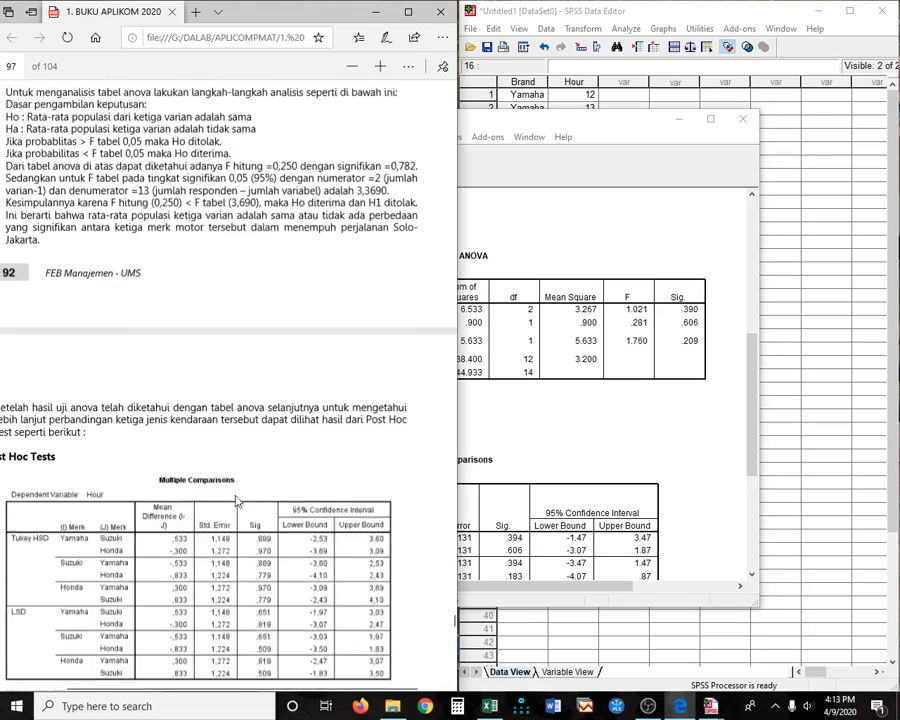
scroll(237, 500, "down", 4)
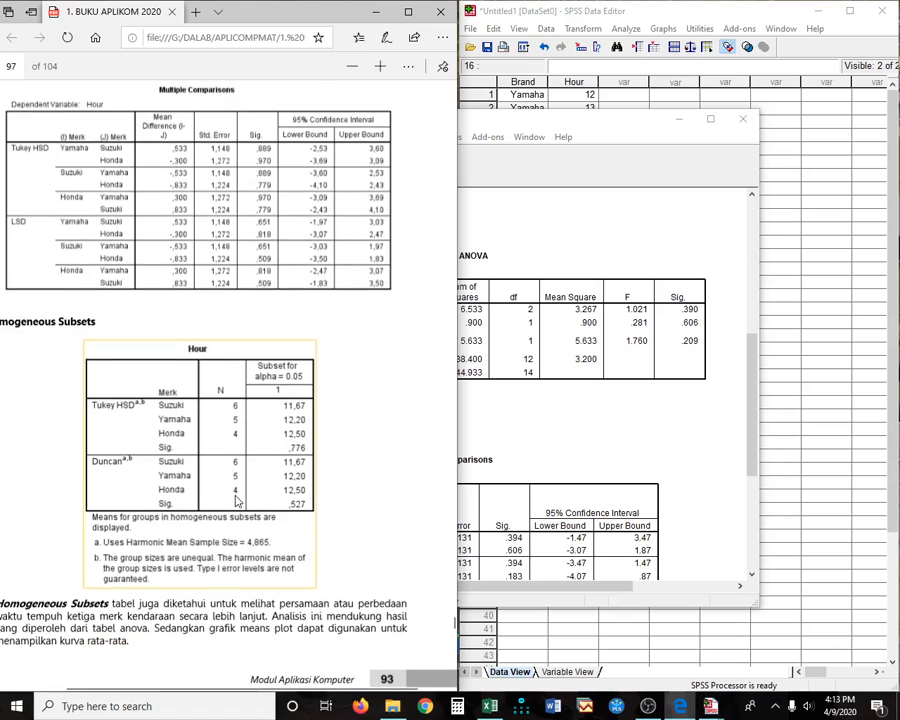
scroll(237, 500, "down", 6)
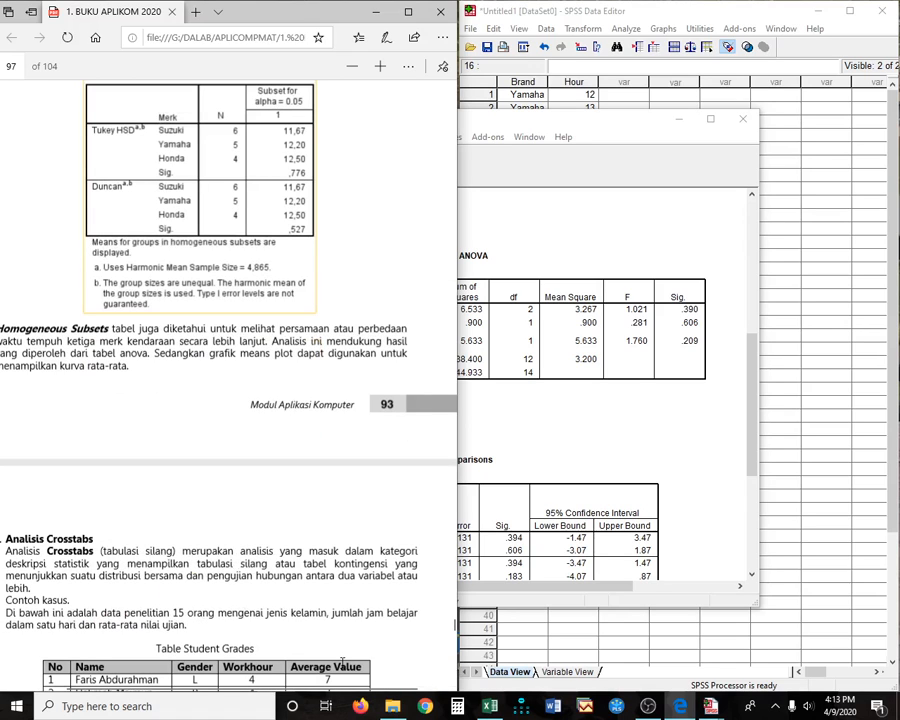
scroll(343, 662, "down", 8)
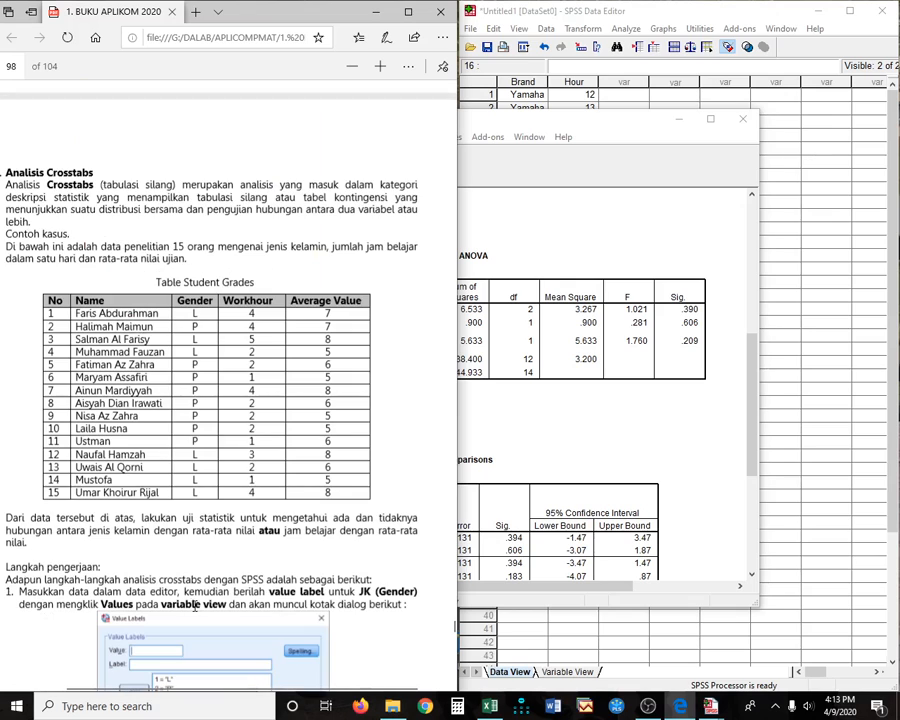
scroll(234, 549, "down", 2)
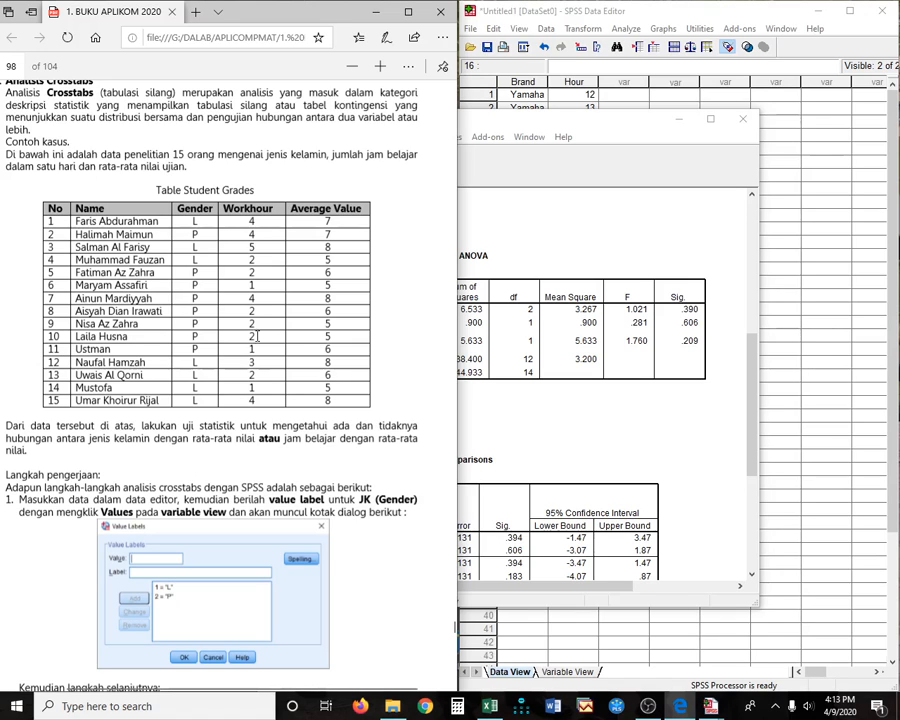
- Quit SPSS, discarding the unsaved output and data
left_click(826, 121)
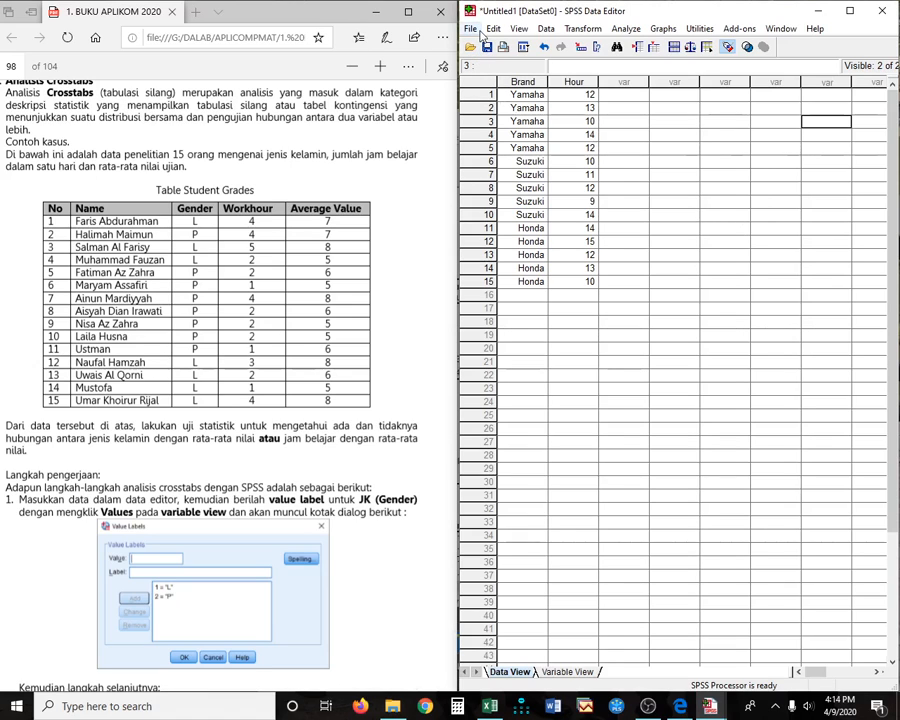
left_click(881, 11)
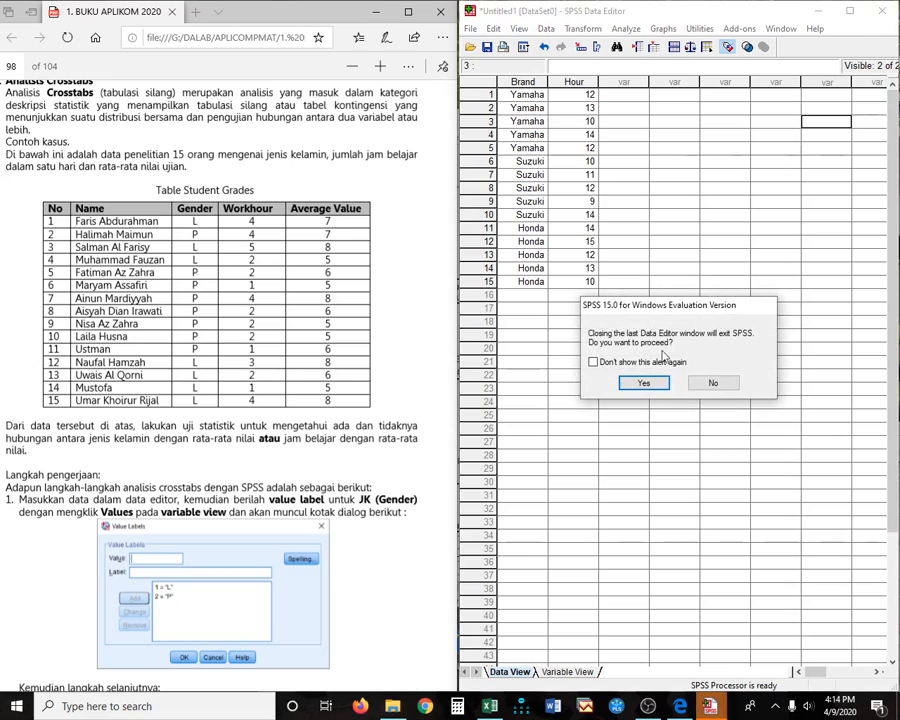
left_click(714, 385)
left_click(881, 11)
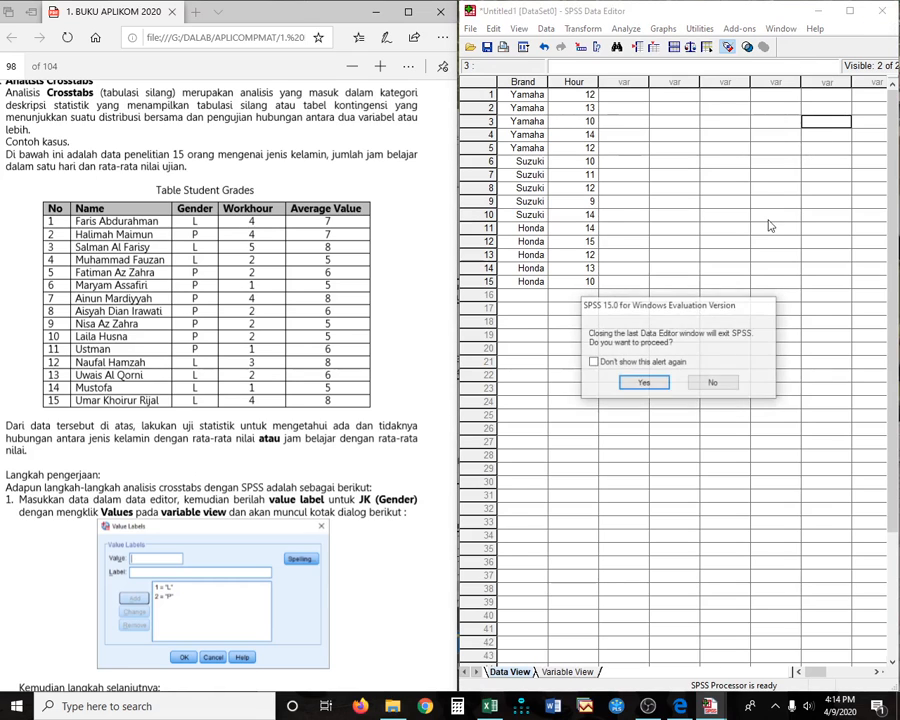
left_click(759, 380)
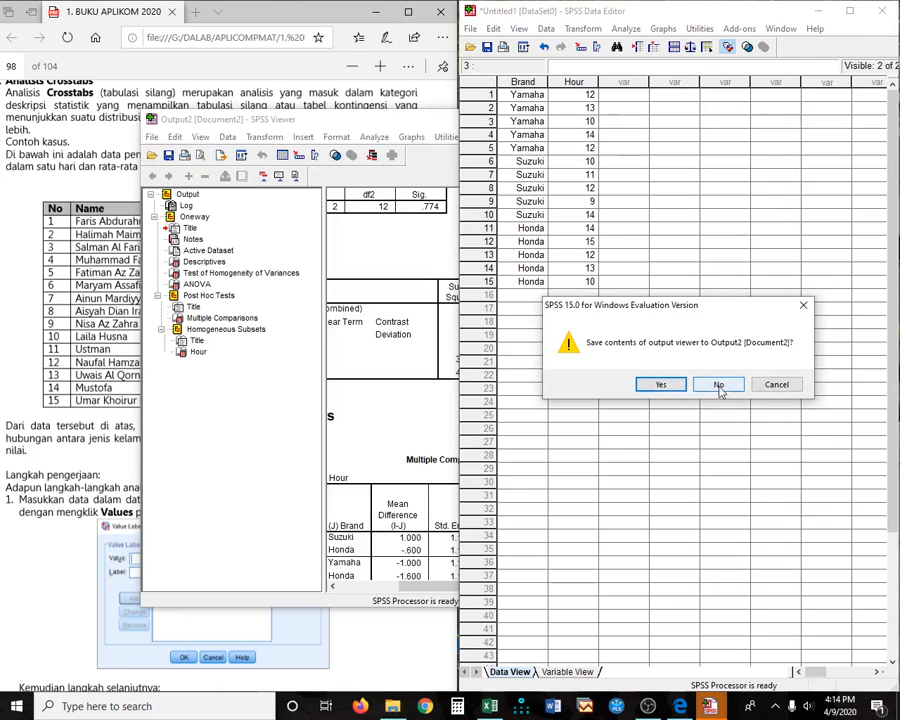
left_click(714, 387)
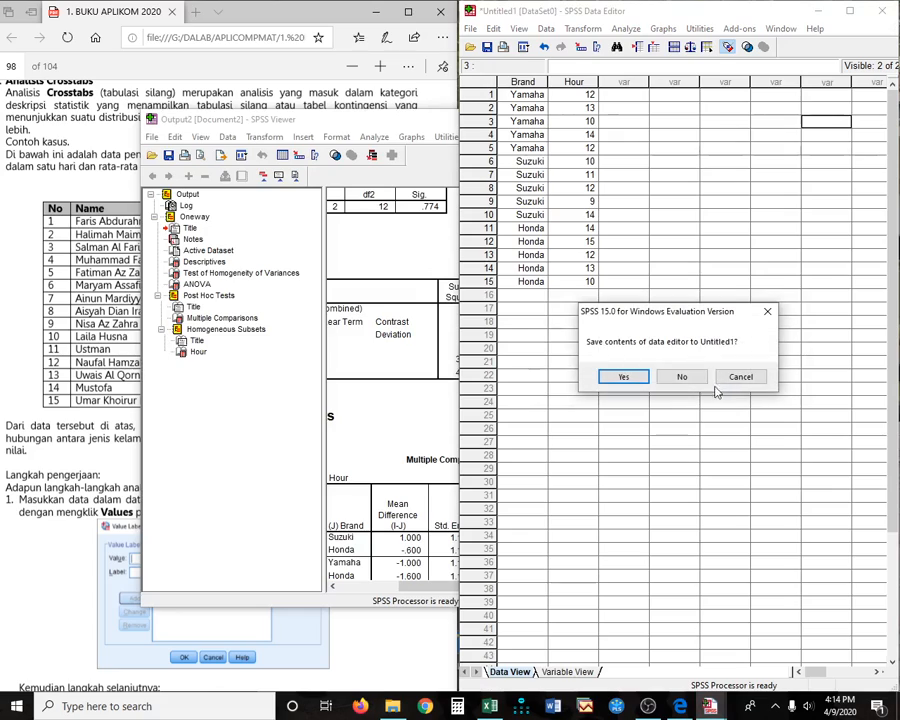
left_click(681, 376)
- Relaunch SPSS, close the empty Viewer without saving, and maximize the Data Editor's height
double_click(605, 645)
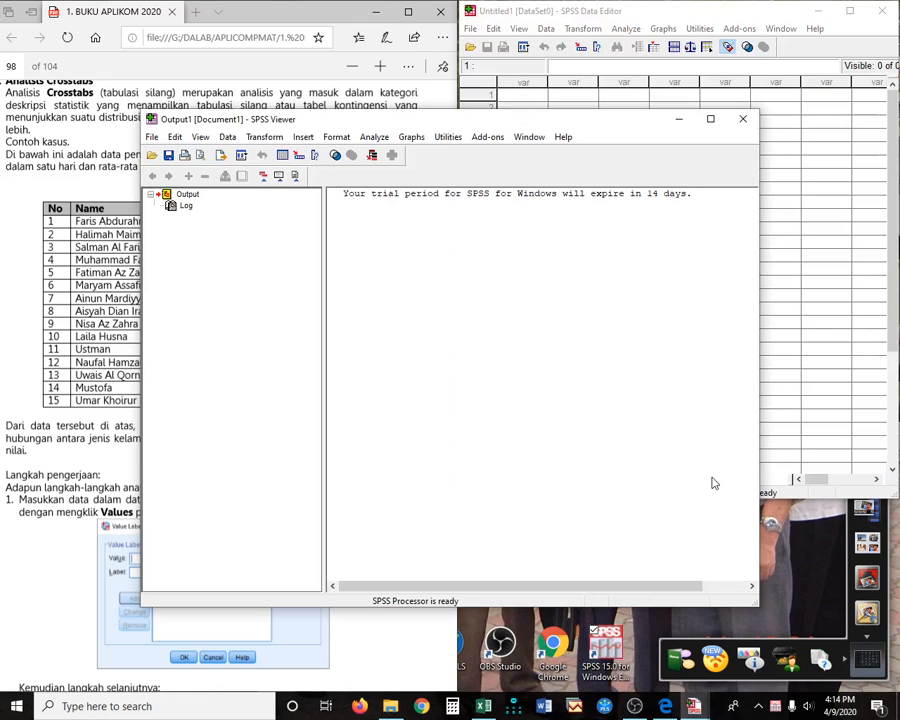
key("alt+F4")
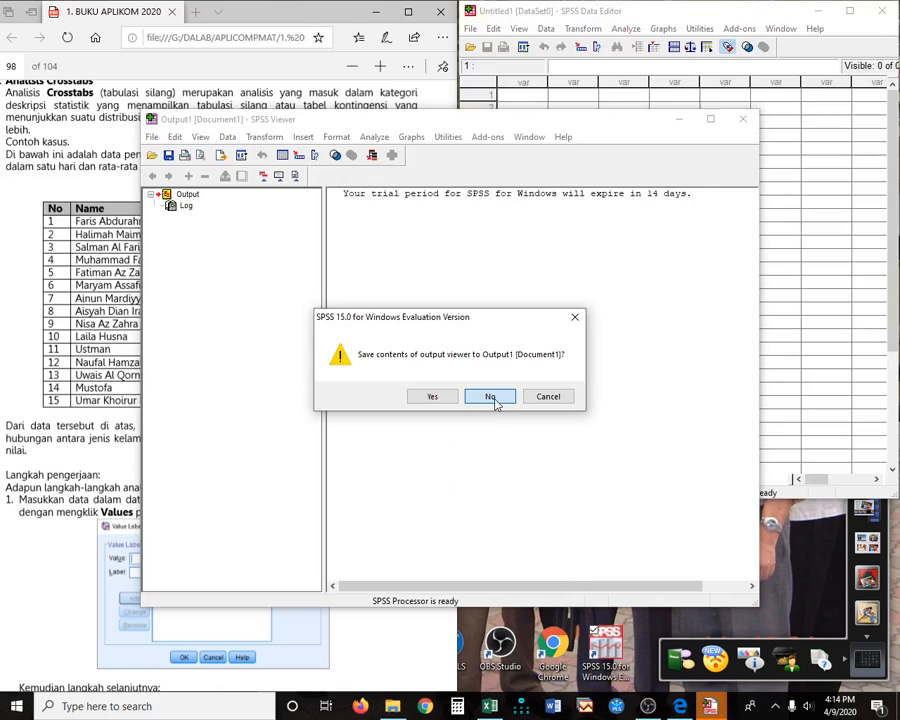
left_click(490, 397)
double_click(748, 500)
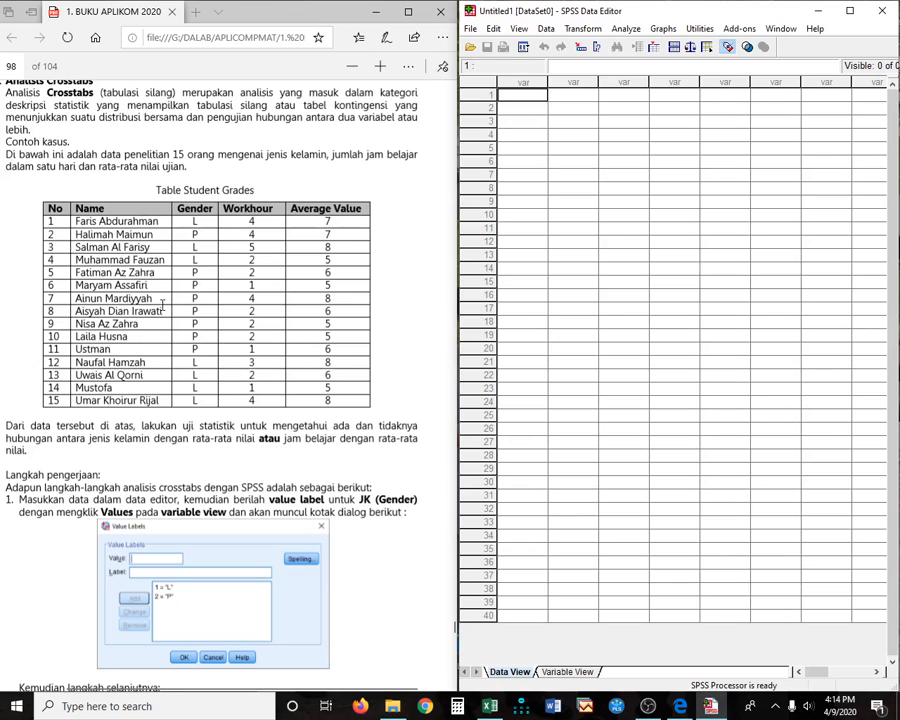
- Open Table Student Grades.sav from G:\Build a MPB\File Untuk Latihan OnLine
left_click(474, 50)
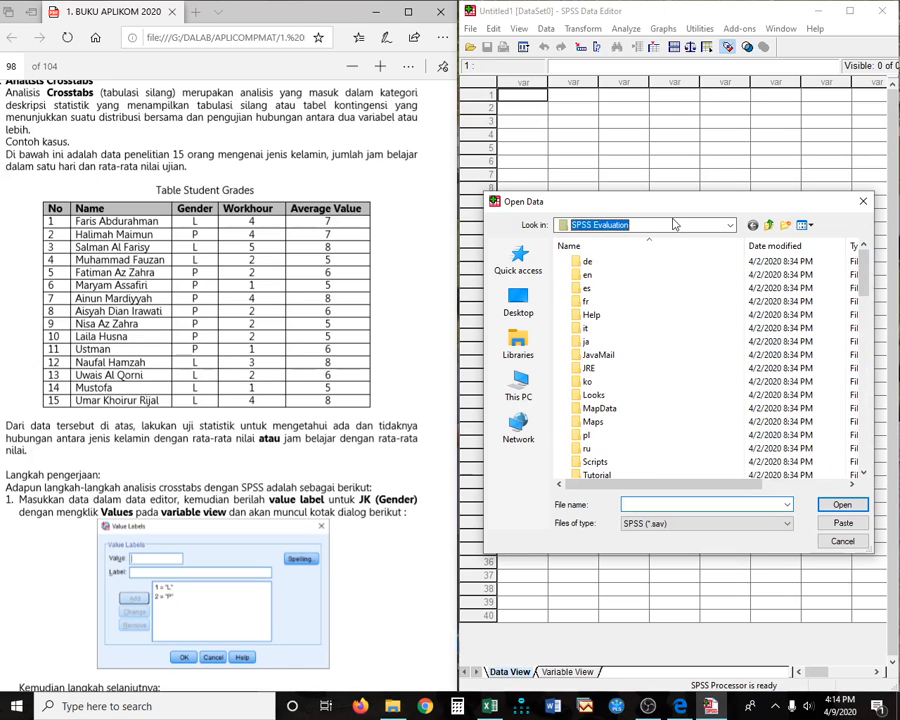
left_click(732, 229)
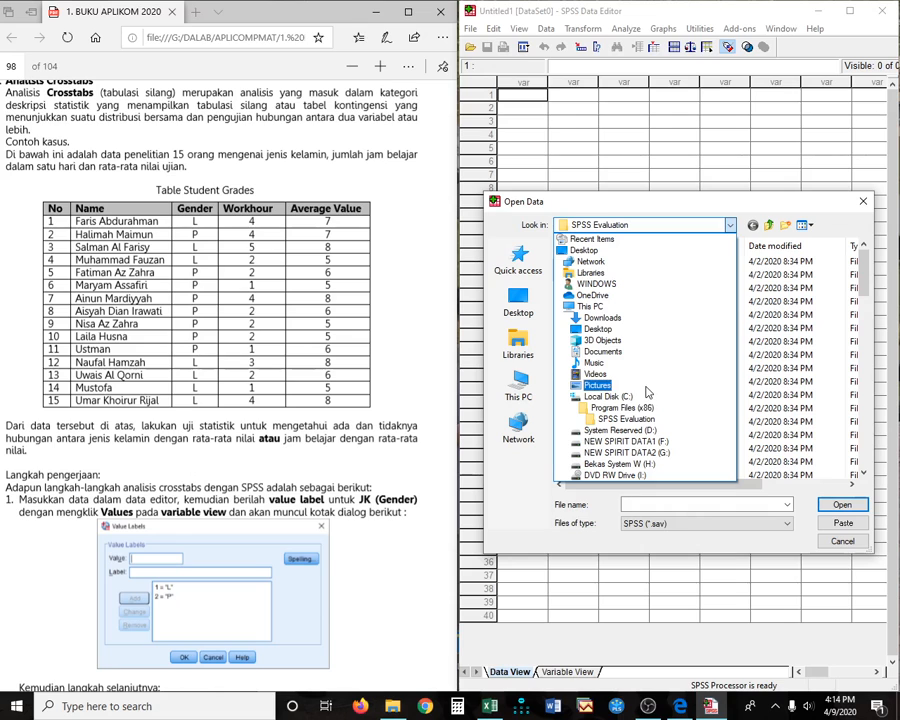
left_click(630, 452)
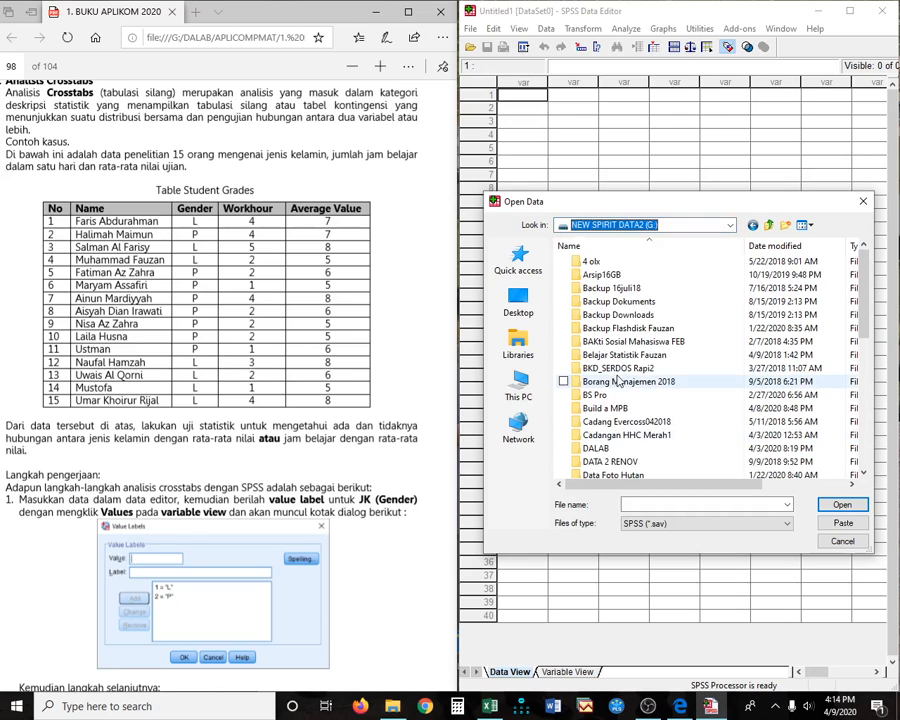
double_click(600, 408)
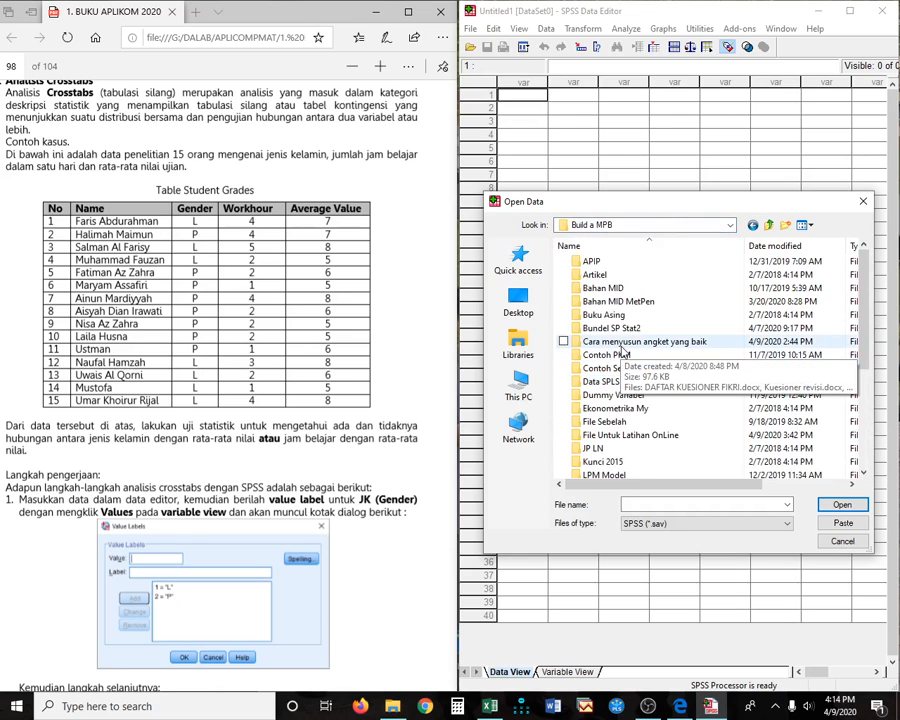
double_click(633, 437)
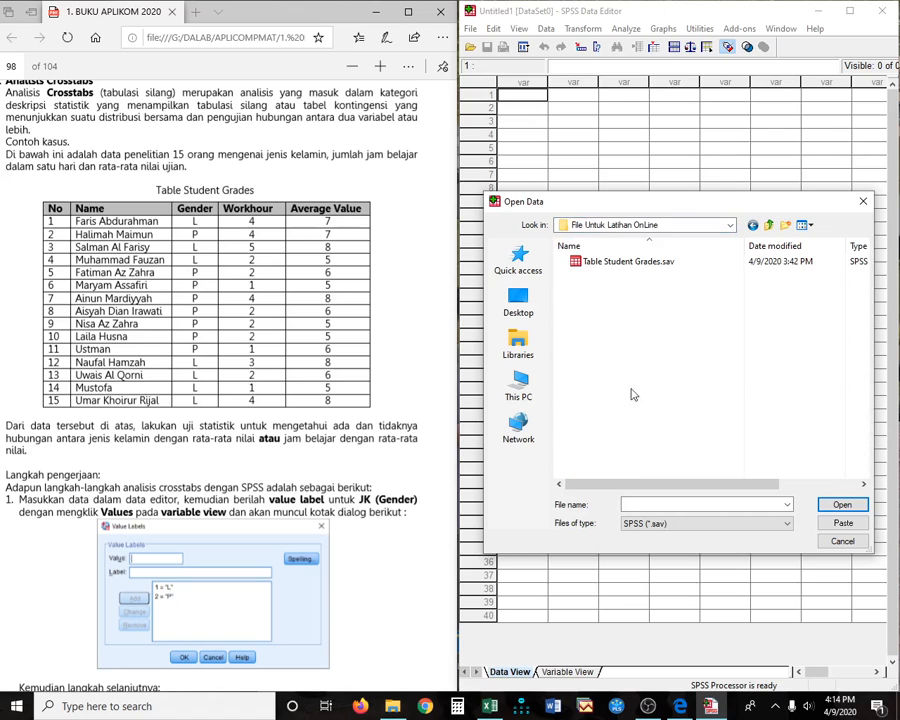
double_click(605, 262)
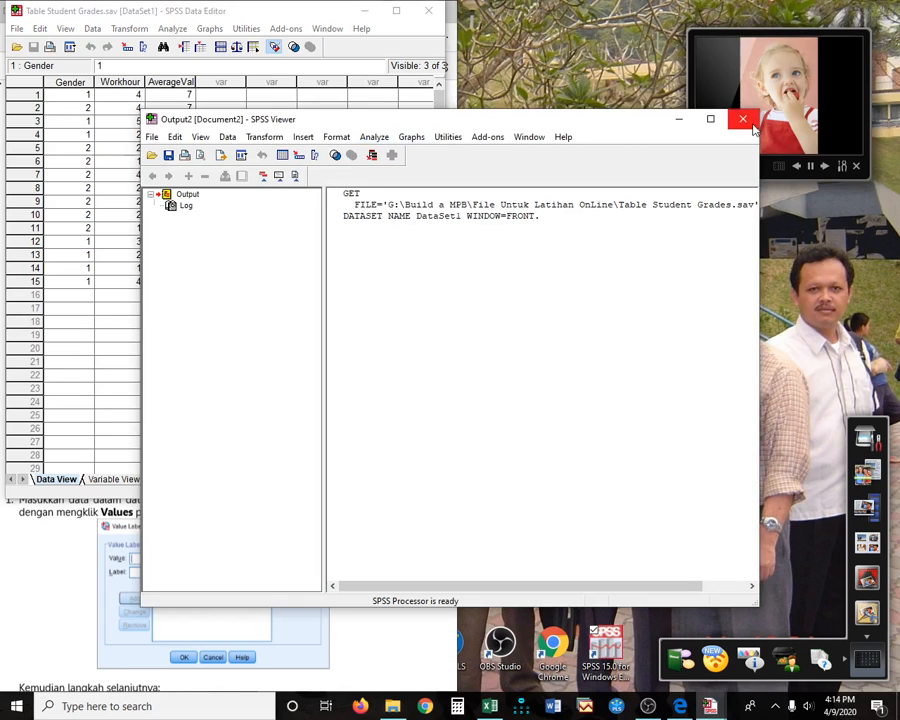
- Close the Viewer unsaved and place a taller Data Editor on the right half
left_click(743, 119)
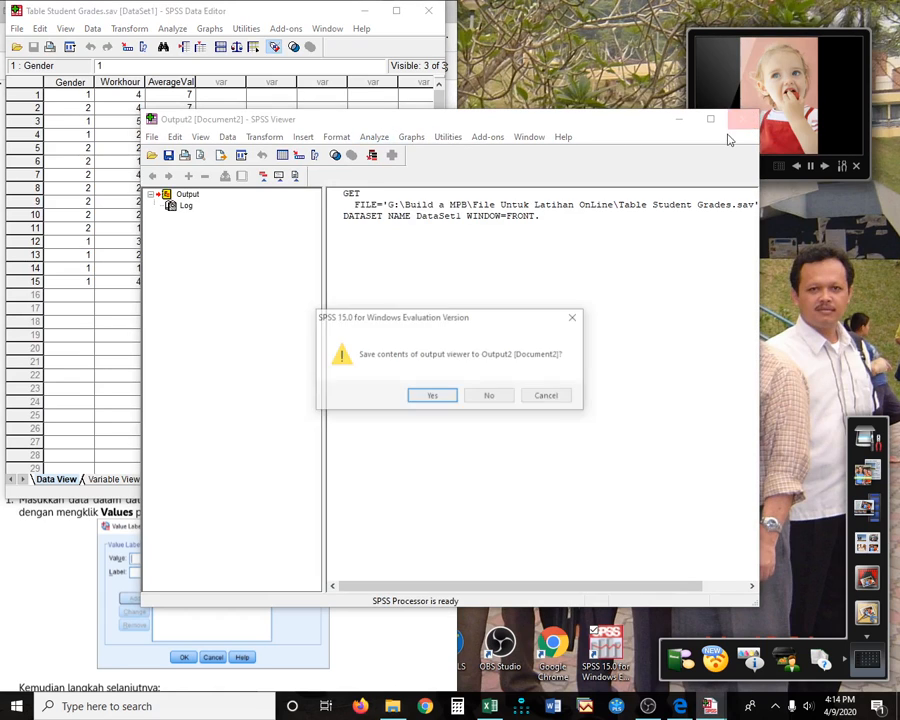
left_click(500, 394)
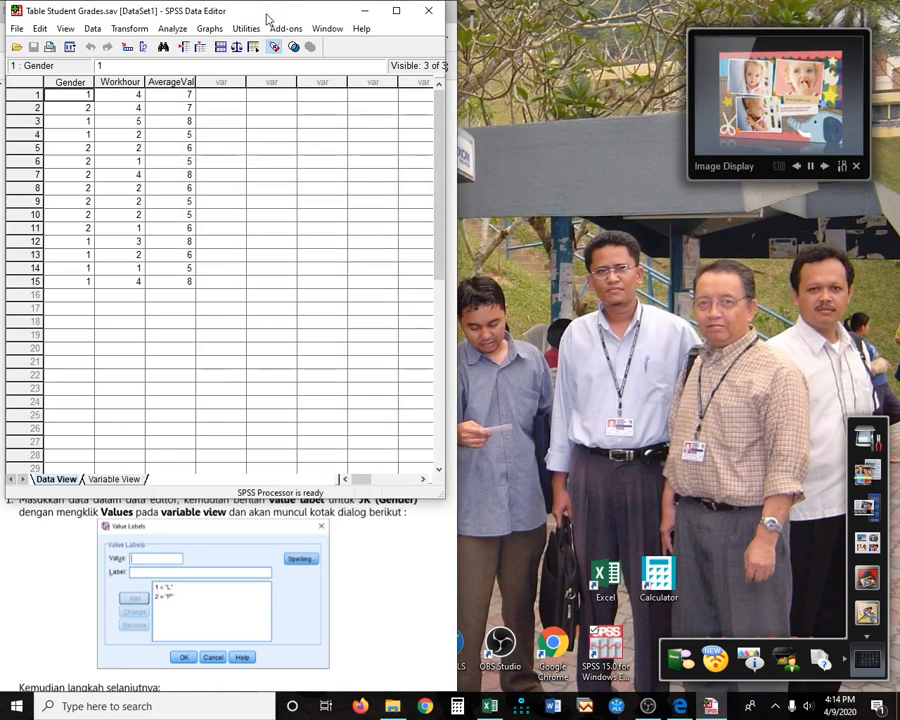
left_click_drag(268, 18, 720, 19)
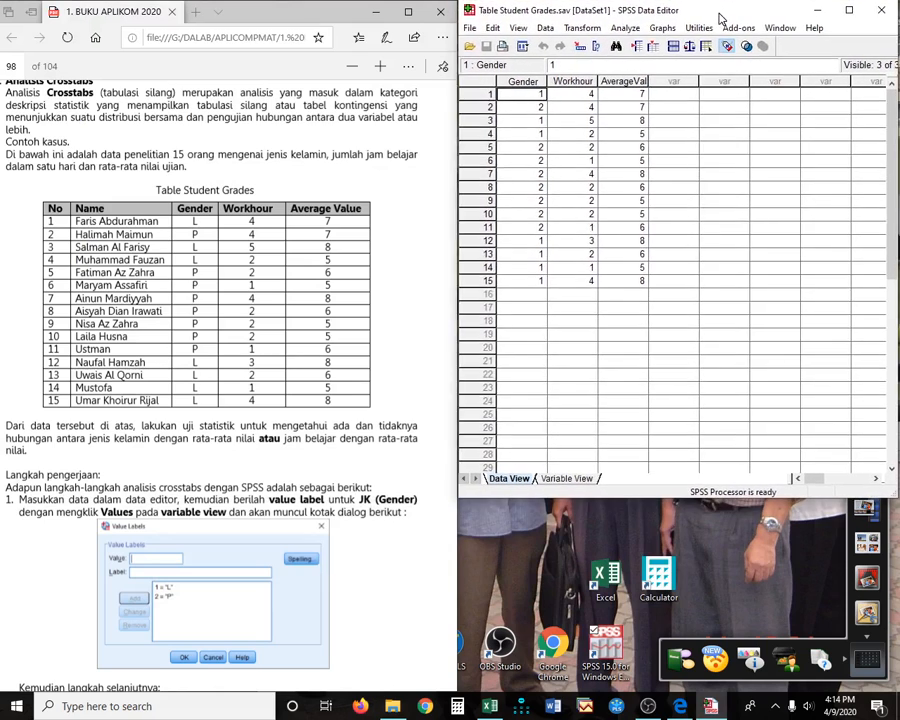
left_click_drag(737, 500, 738, 690)
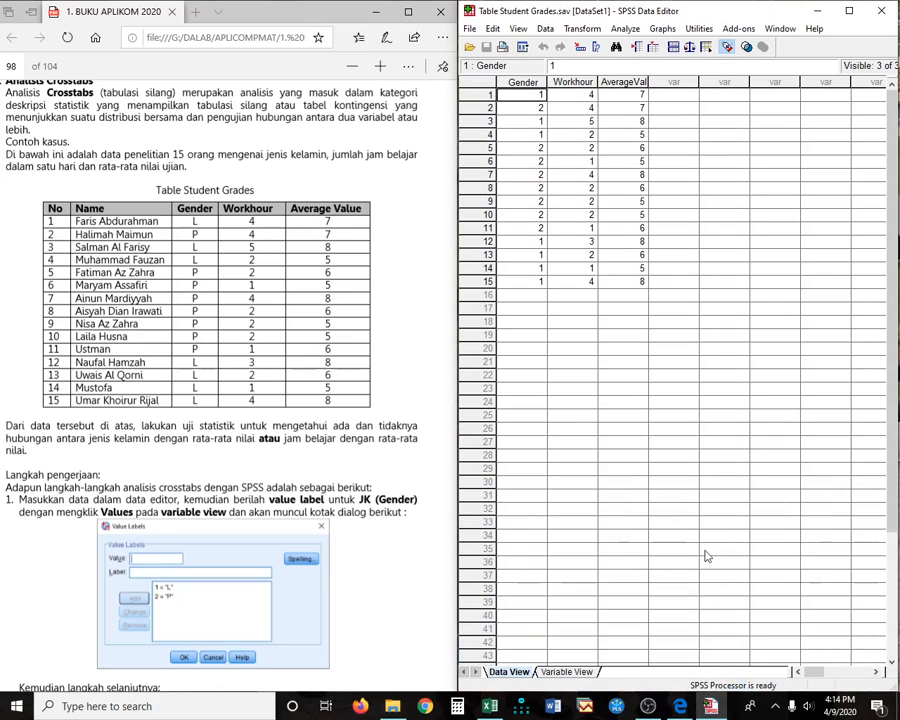
left_click(619, 322)
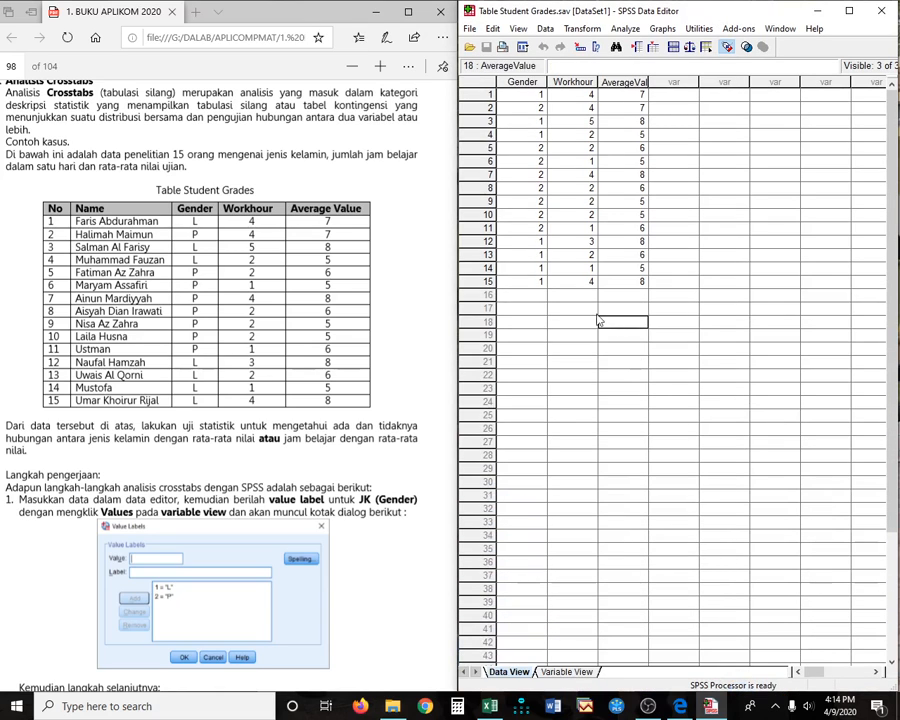
left_click(525, 94)
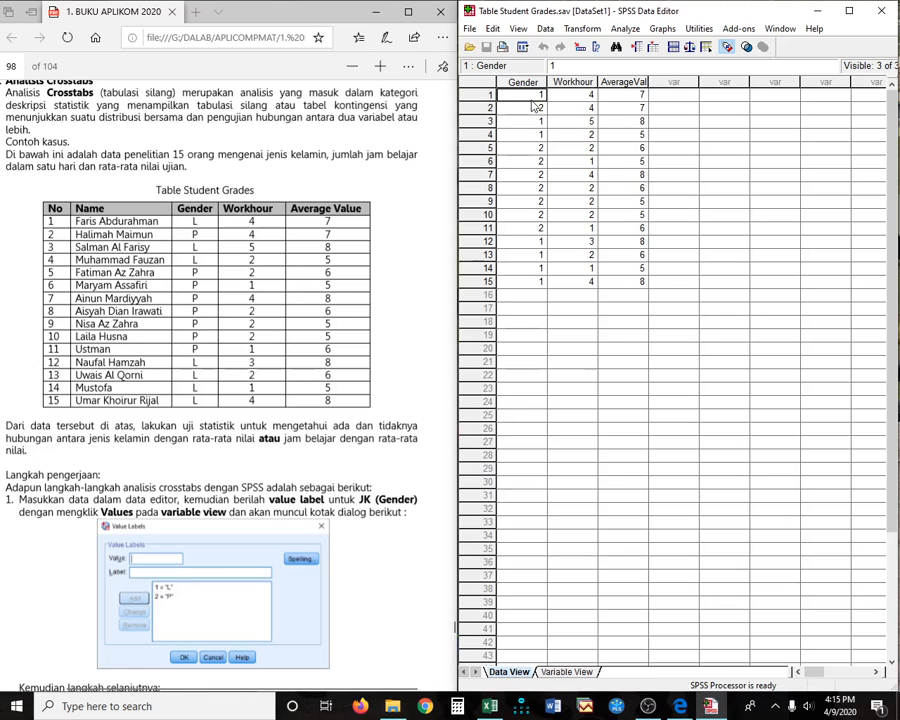
- Give Gender value labels 1 = L and 2 = P, then view them in Data View
left_click(563, 672)
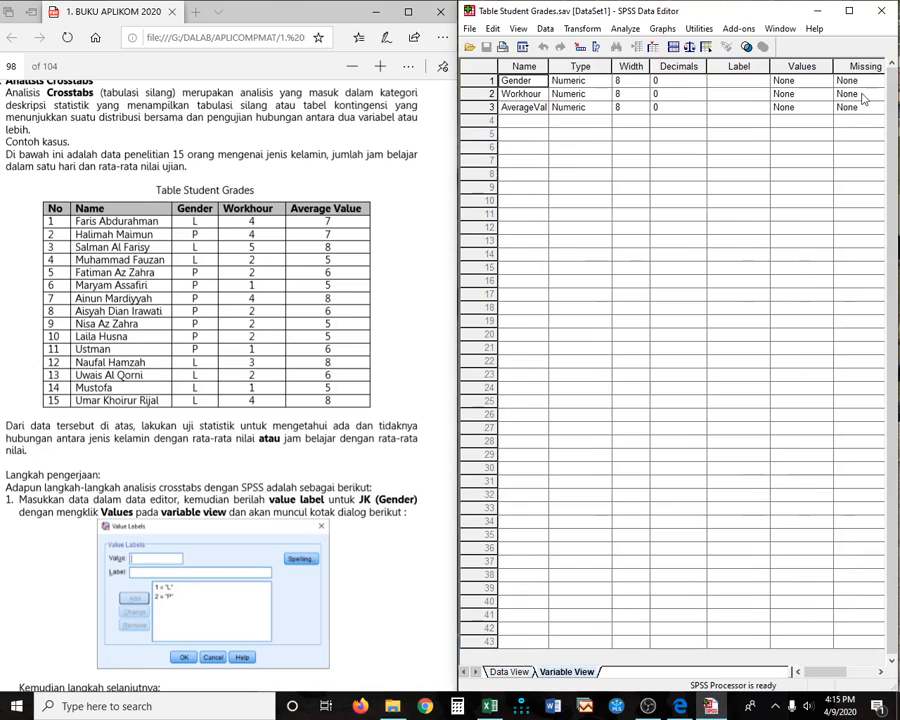
left_click(827, 82)
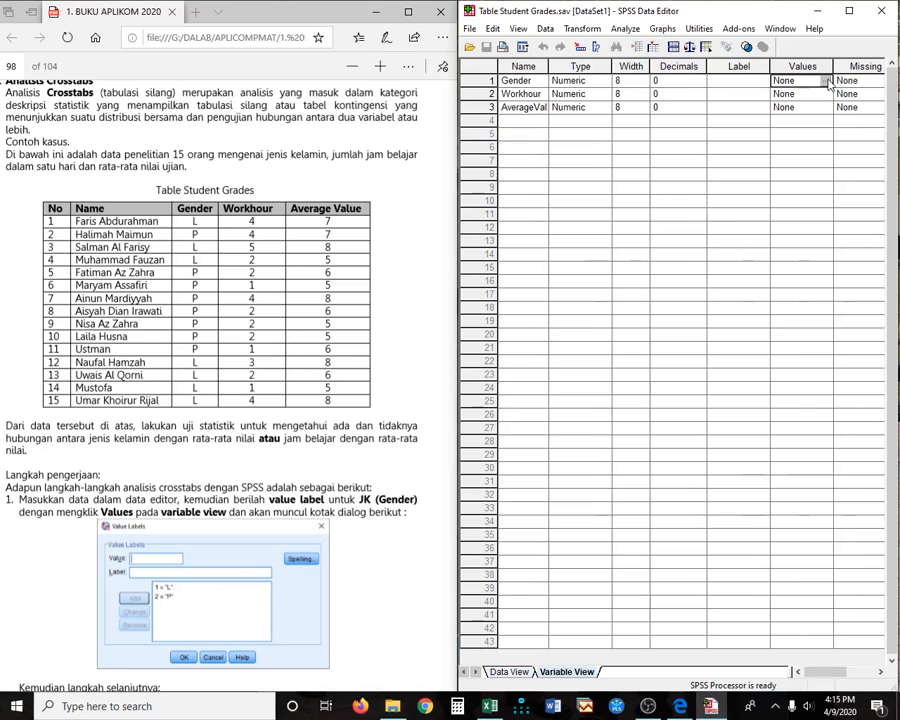
left_click(826, 81)
type("1")
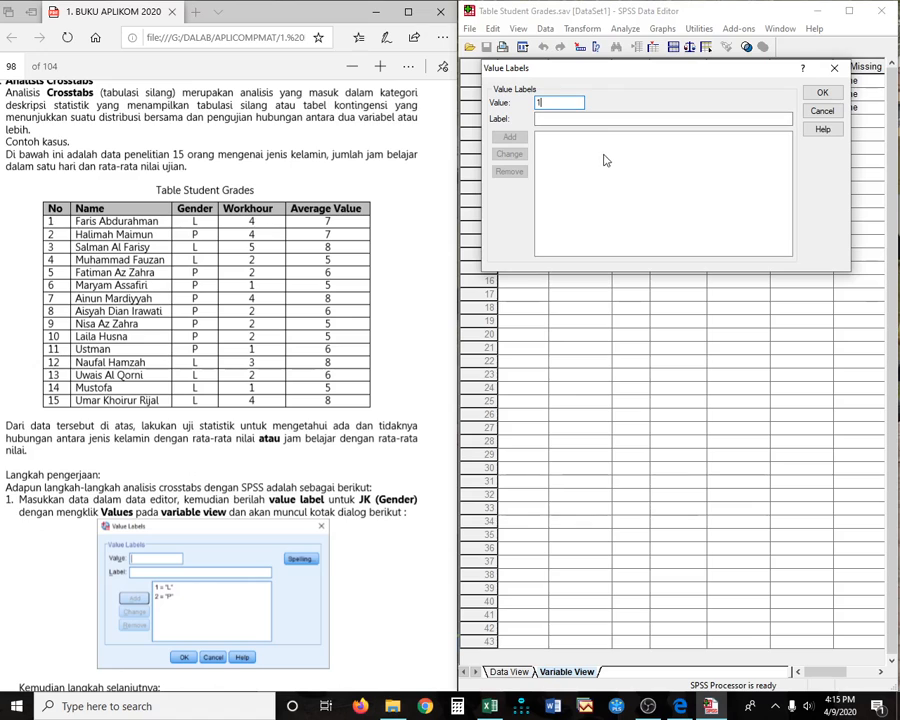
left_click(573, 117)
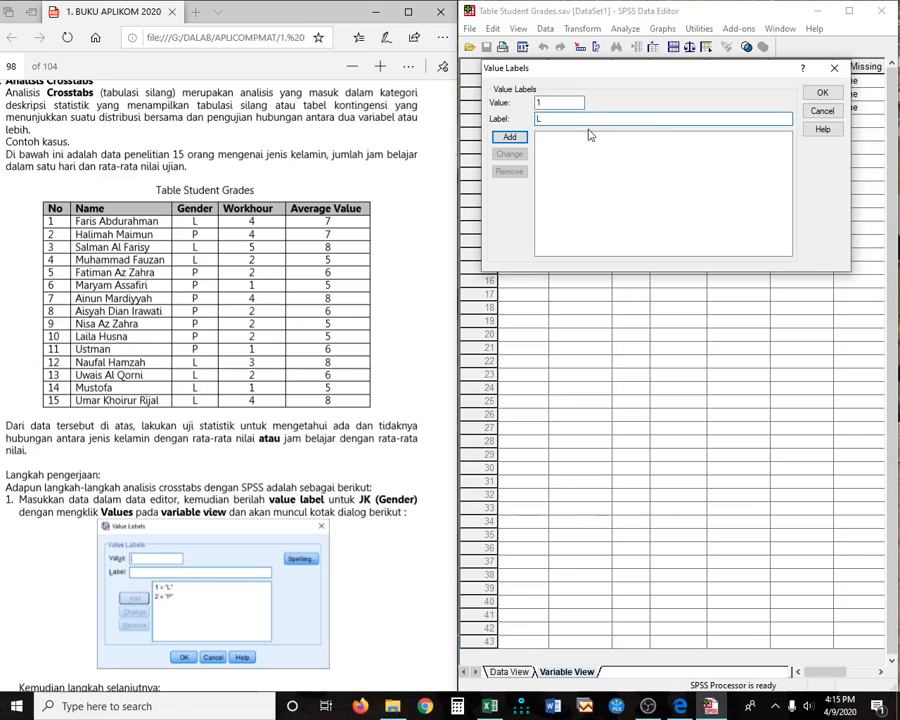
left_click(514, 137)
type("2")
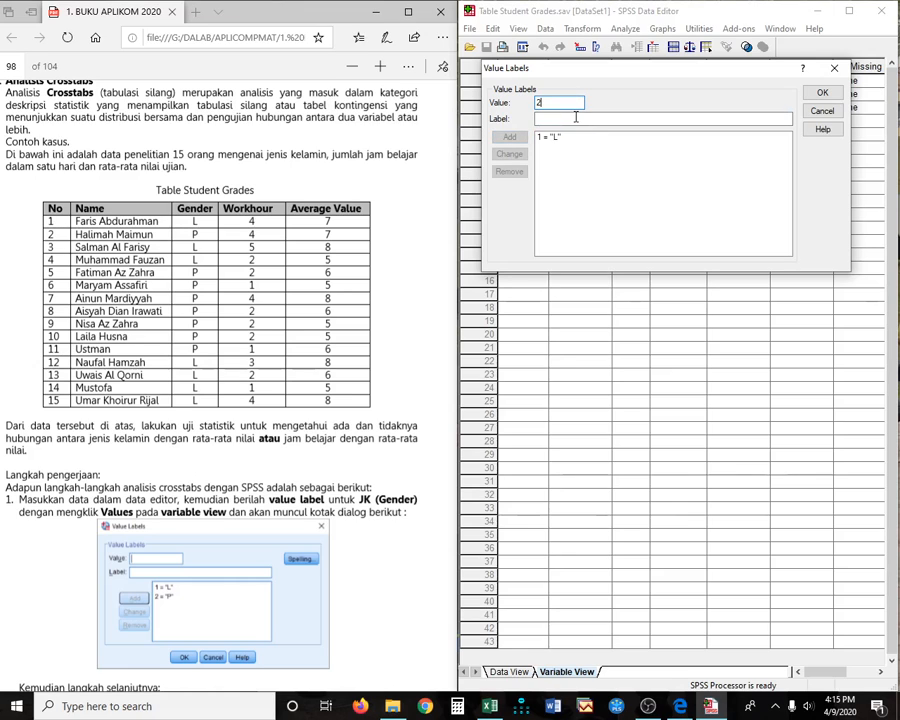
left_click(576, 117)
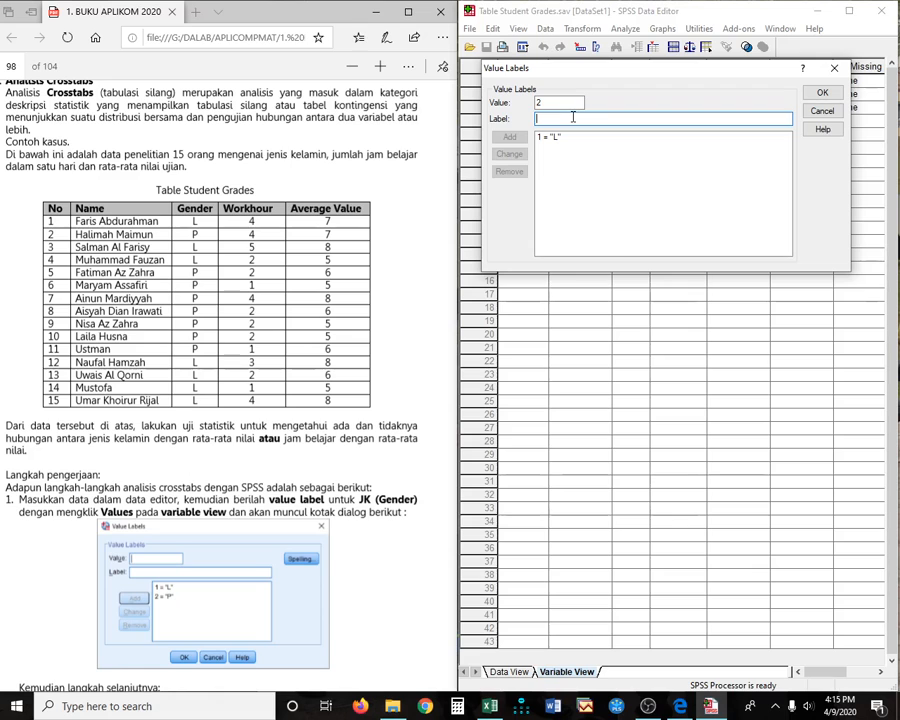
type("P")
key("Return")
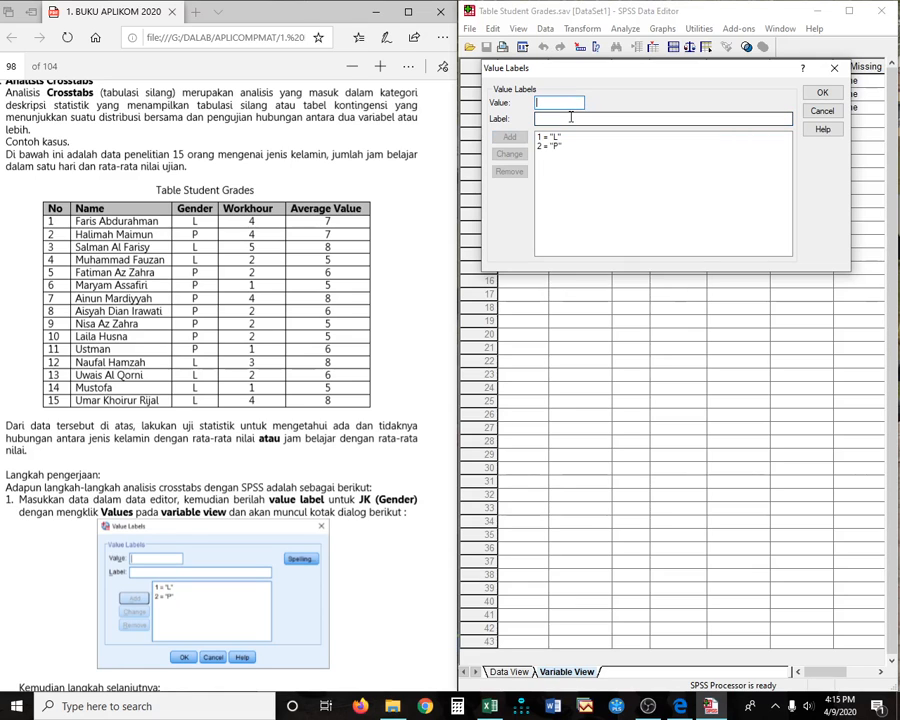
left_click(822, 93)
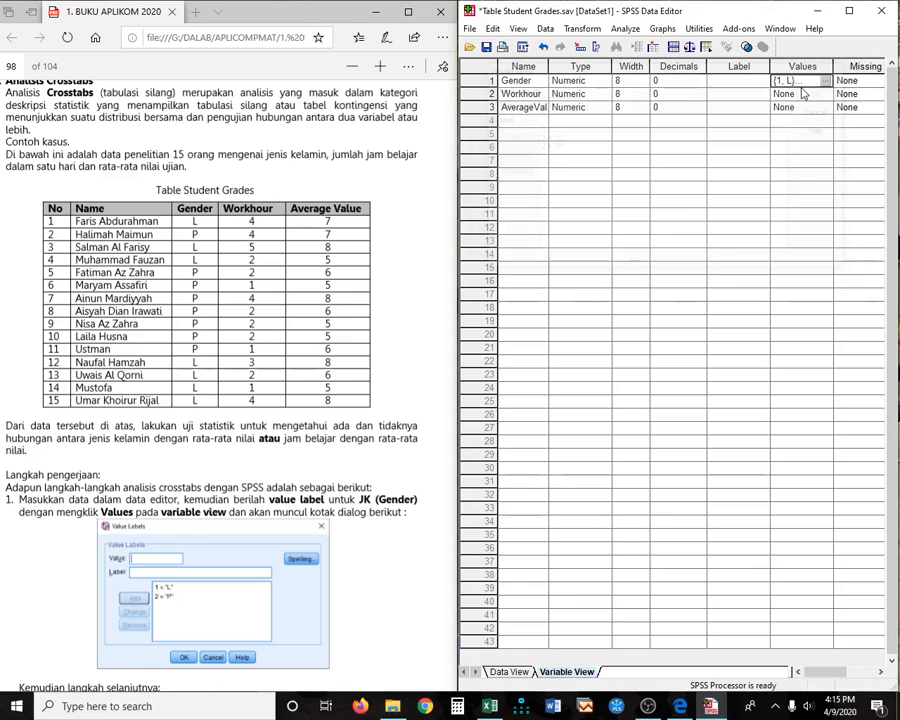
left_click(509, 672)
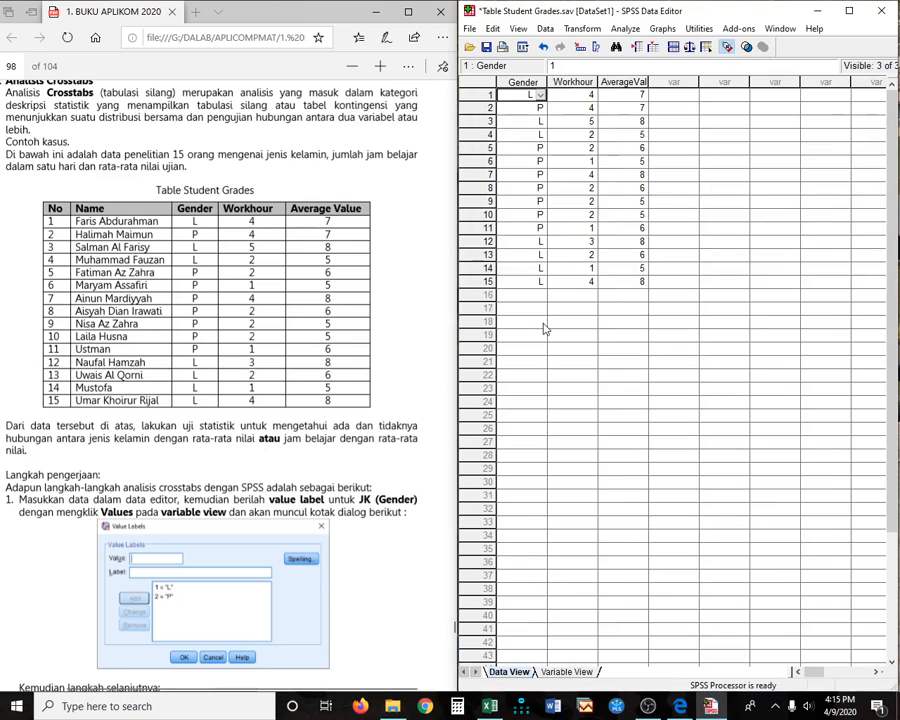
left_click(592, 164)
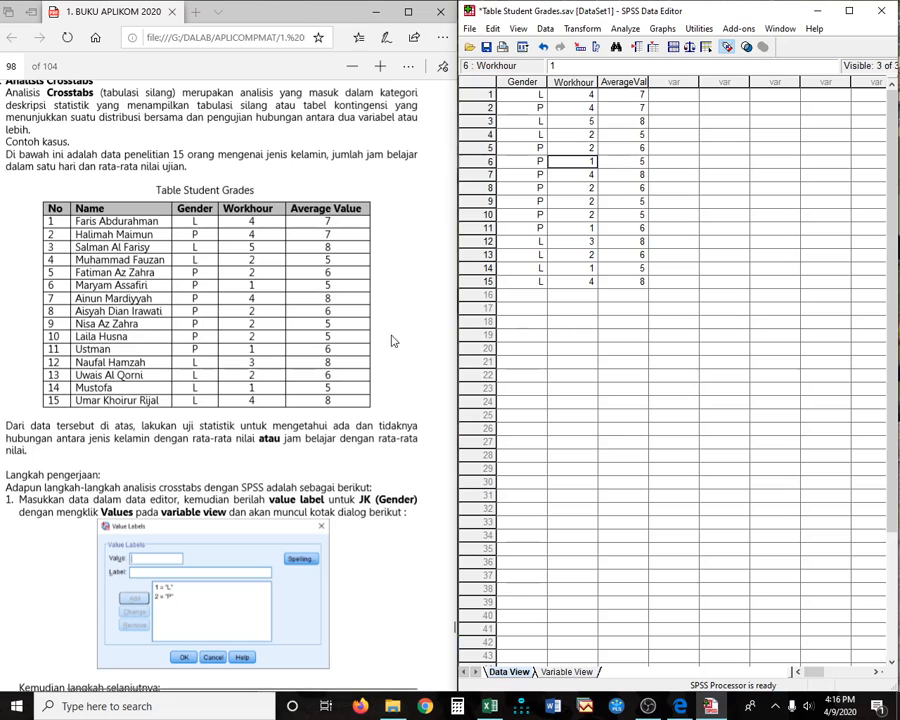
- Scroll the guide to page 99's Crosstabs steps: gender rows, averagevalue columns, Chi Square
scroll(248, 497, "down", 2)
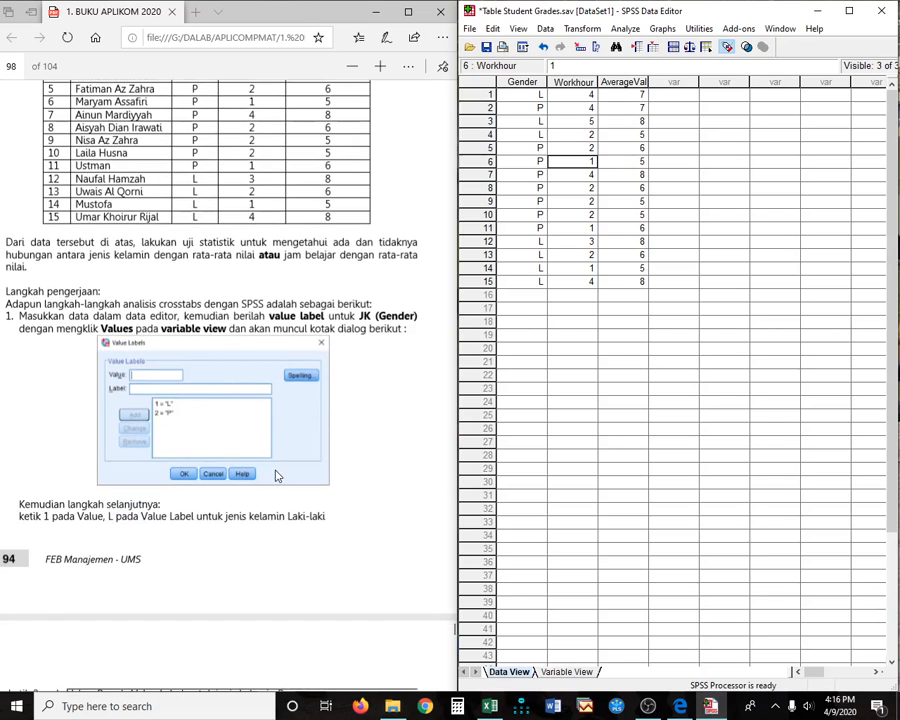
scroll(275, 476, "down", 1)
scroll(322, 488, "down", 5)
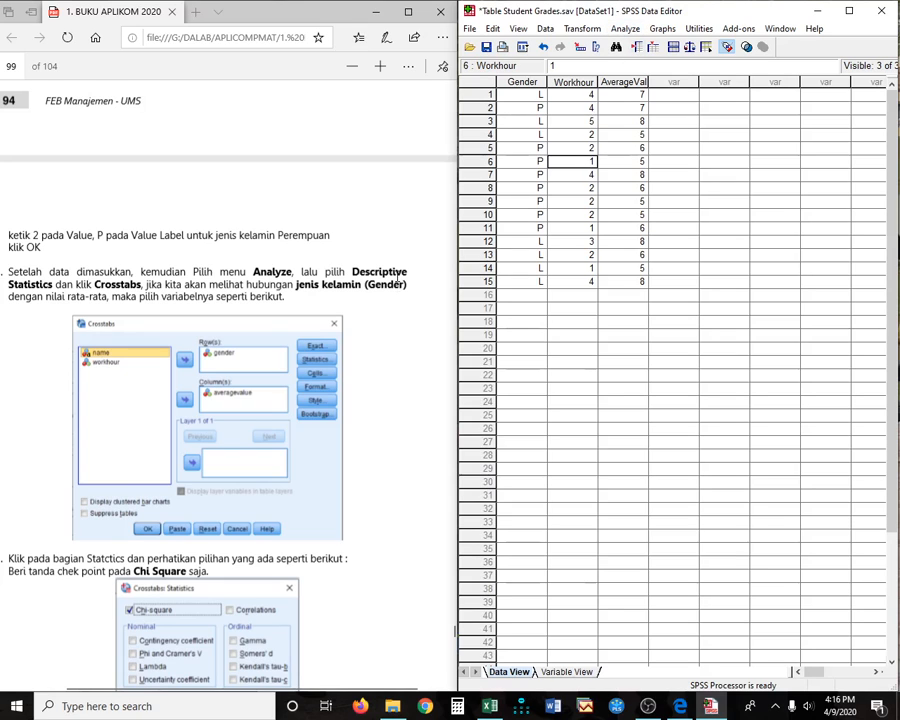
- Open Analyze > Descriptive Statistics > Crosstabs and move the dialog lower on screen
left_click(626, 30)
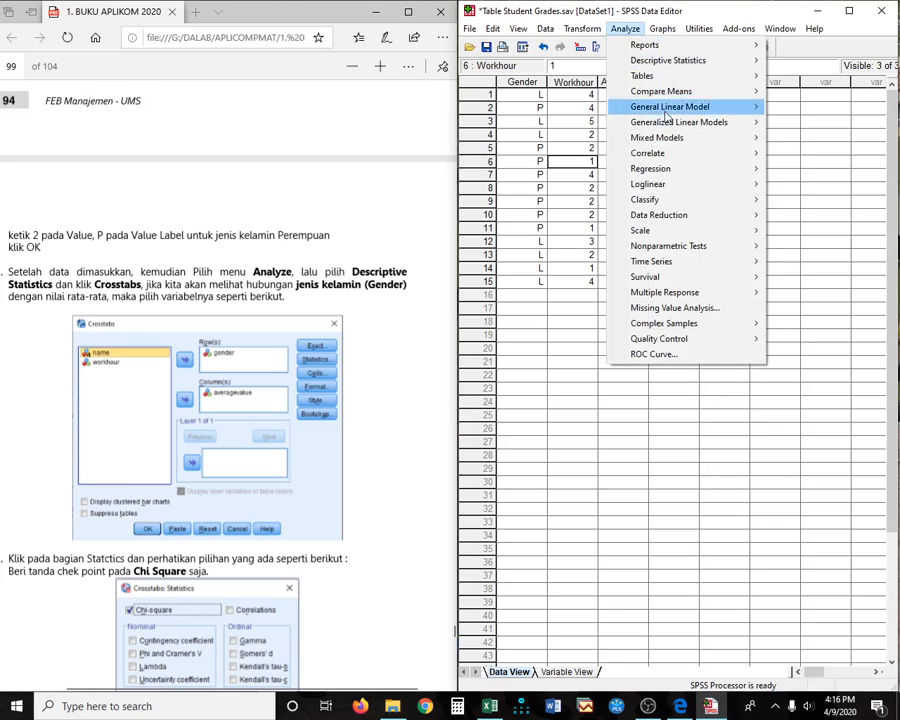
mouse_move(688, 66)
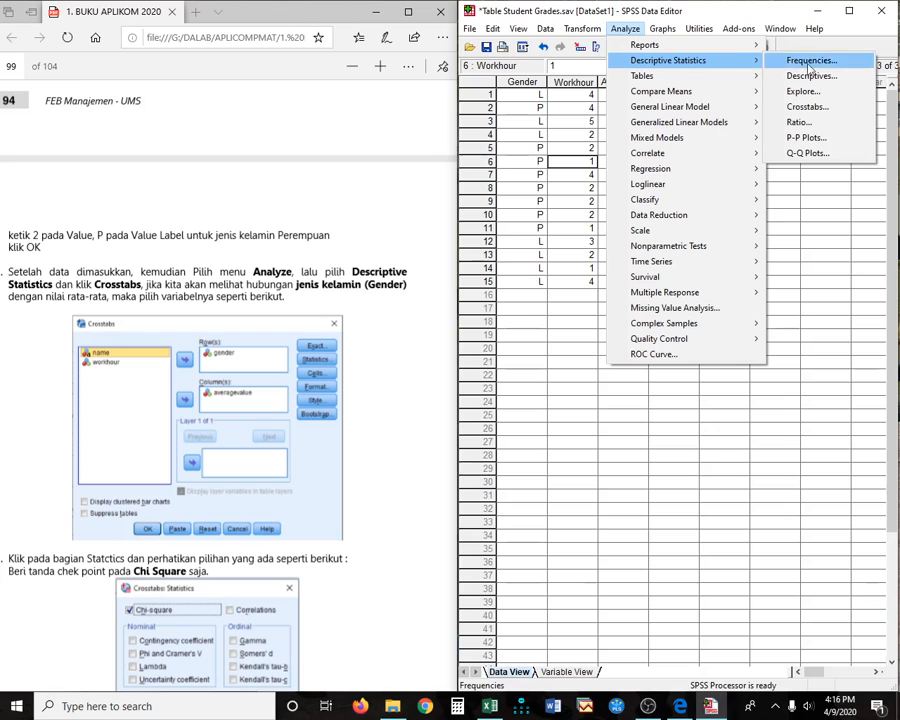
left_click(816, 107)
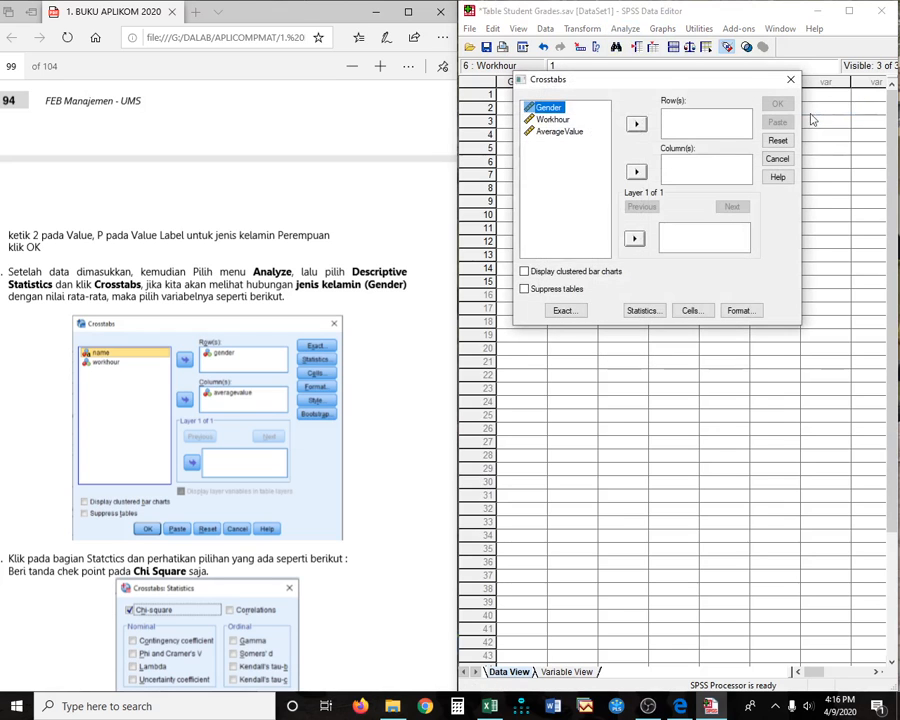
left_click_drag(664, 84, 659, 307)
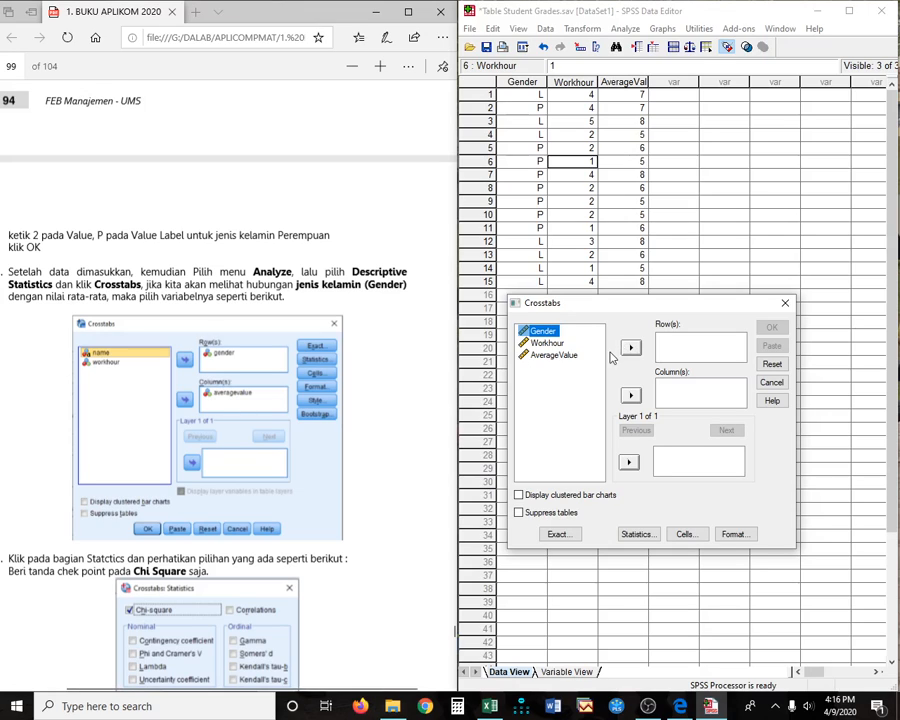
- Set Gender as the row variable and AverageValue as the column variable
left_click(629, 347)
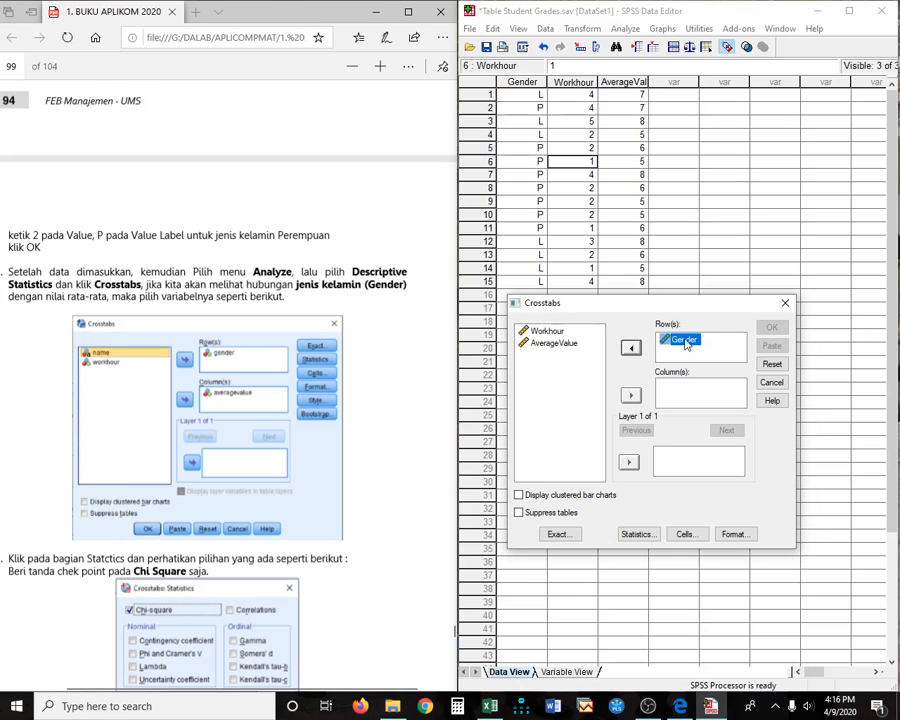
left_click(557, 344)
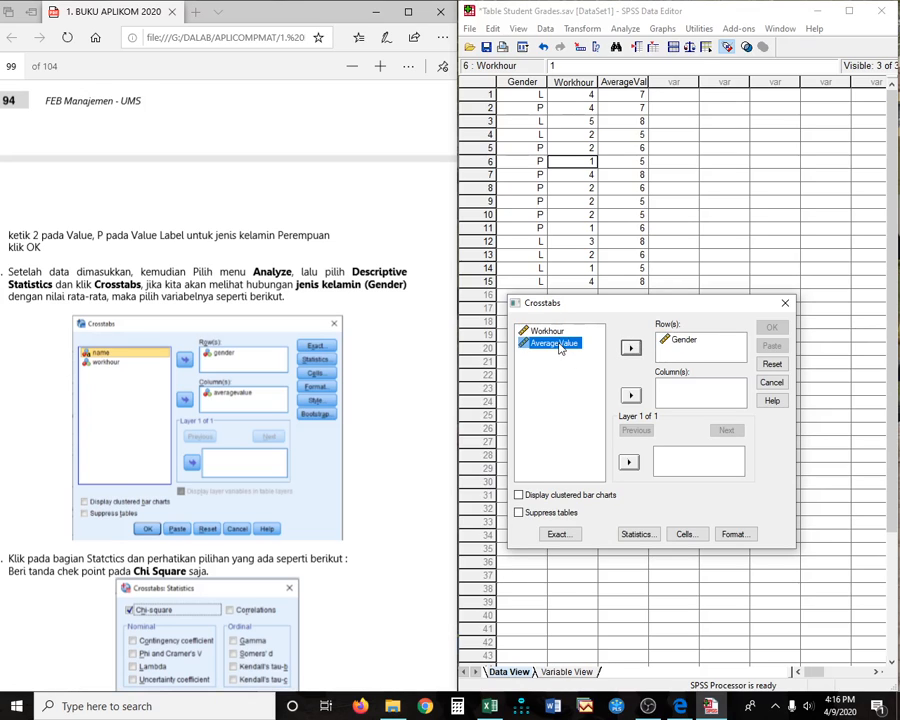
left_click(630, 396)
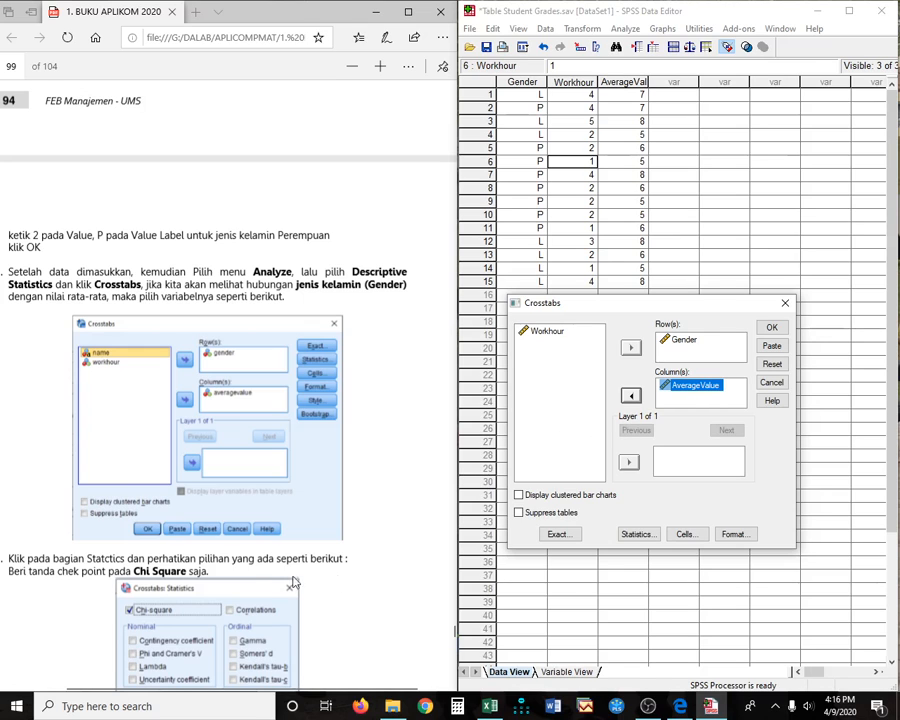
scroll(180, 405, "down", 4)
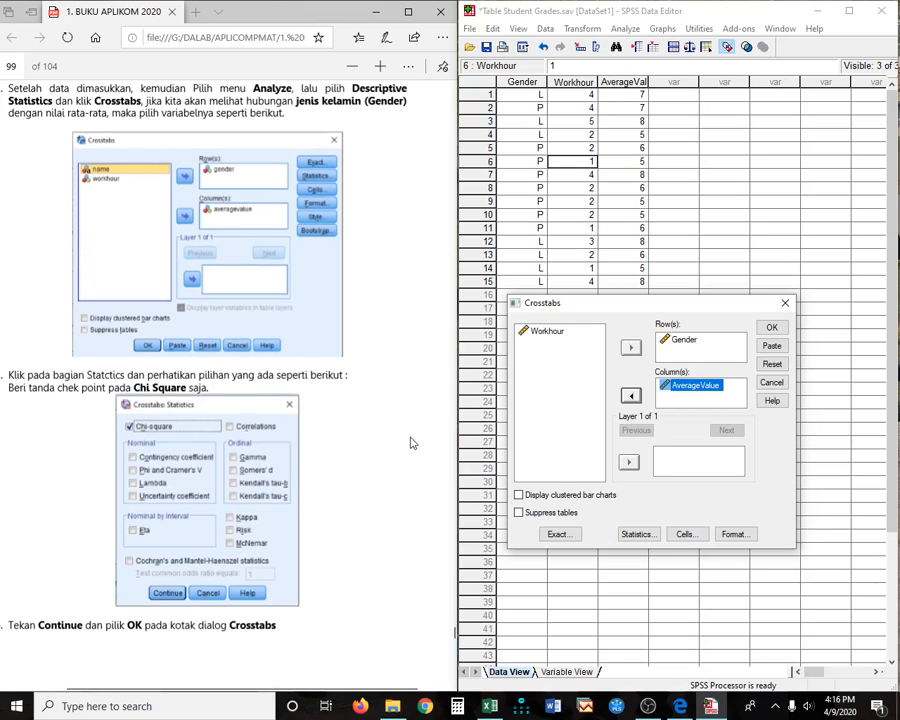
left_click(638, 533)
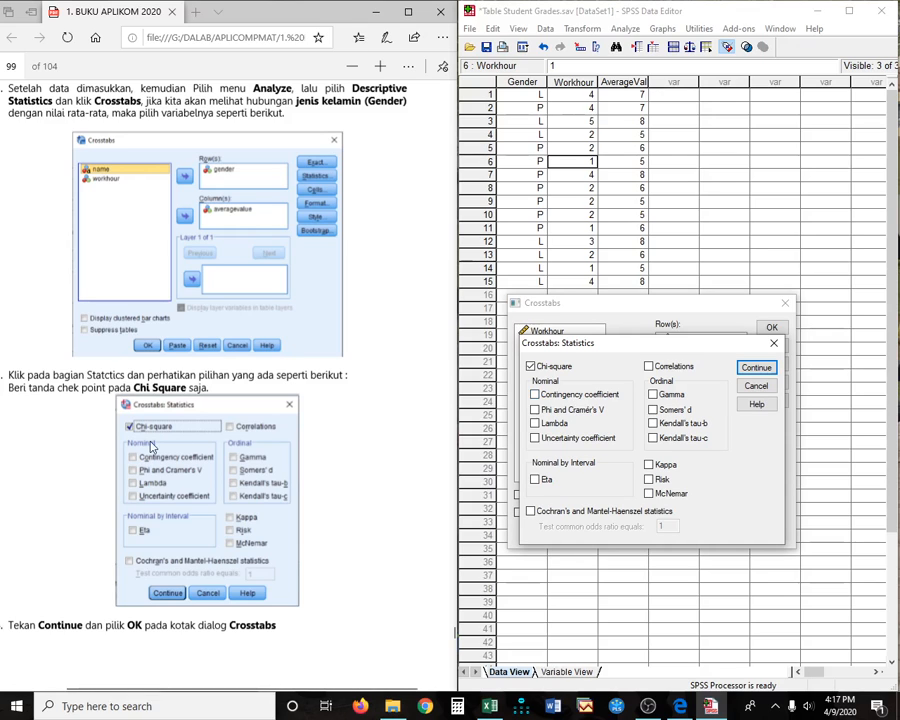
- Keep Chi-square and add column and total percentages to the crosstab cell display
left_click(751, 370)
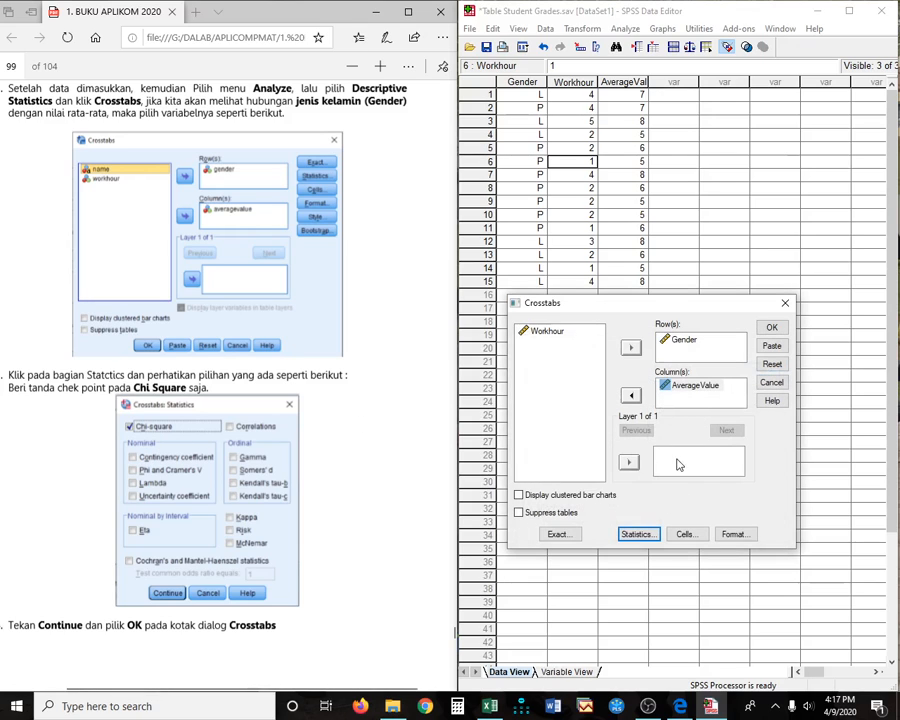
left_click(686, 535)
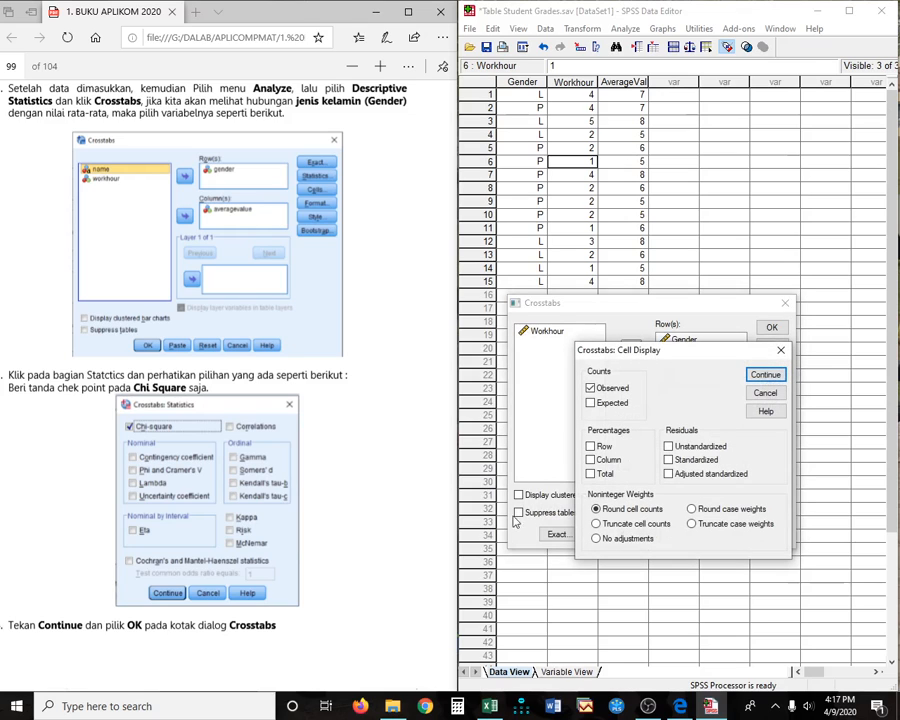
scroll(325, 500, "down", 5)
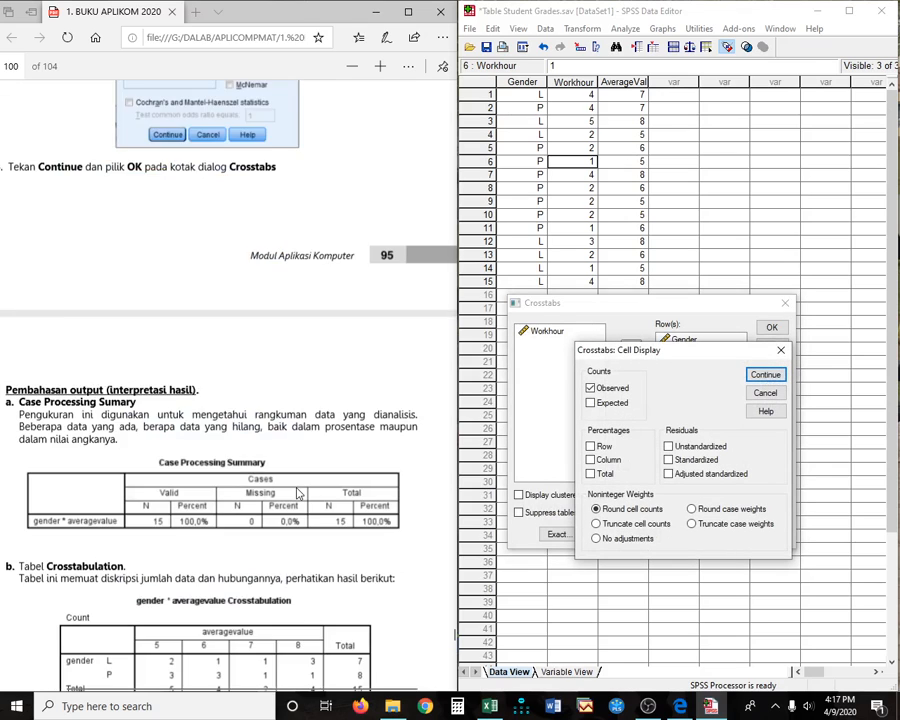
scroll(290, 495, "down", 3)
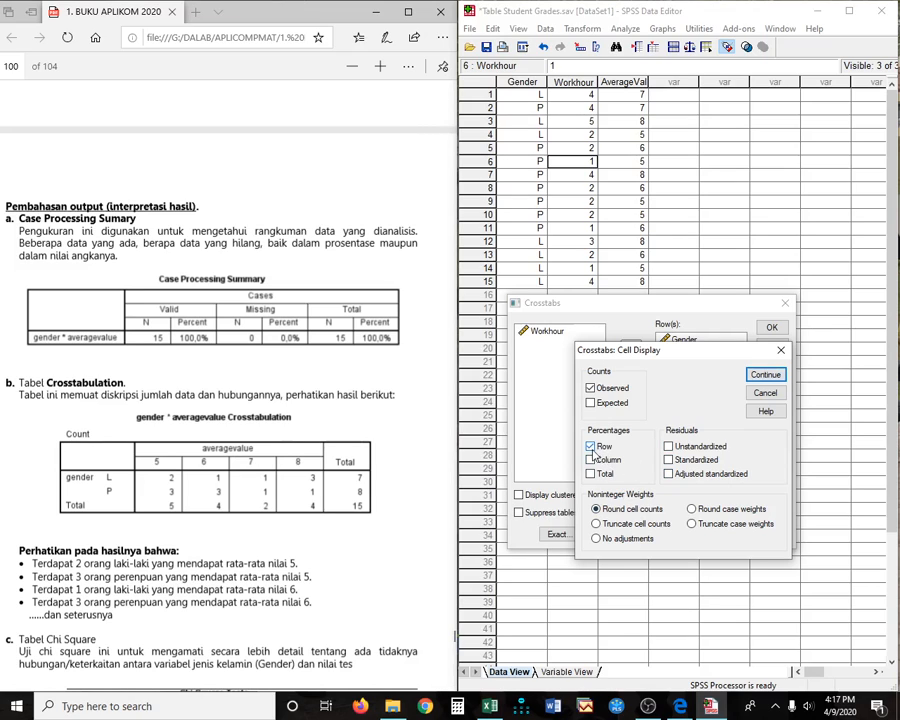
left_click(590, 460)
left_click(590, 474)
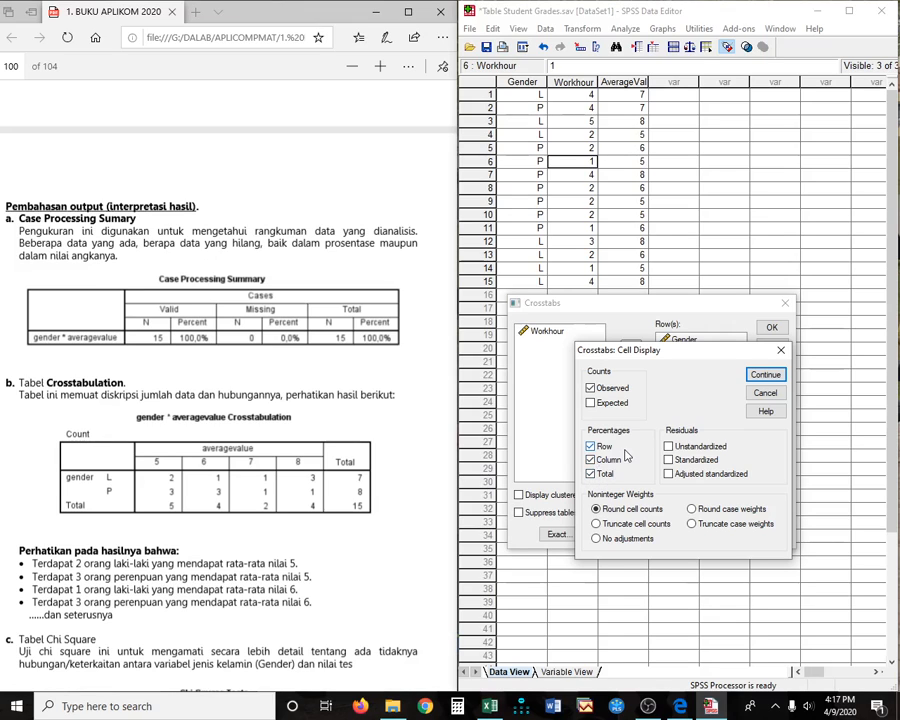
left_click(764, 374)
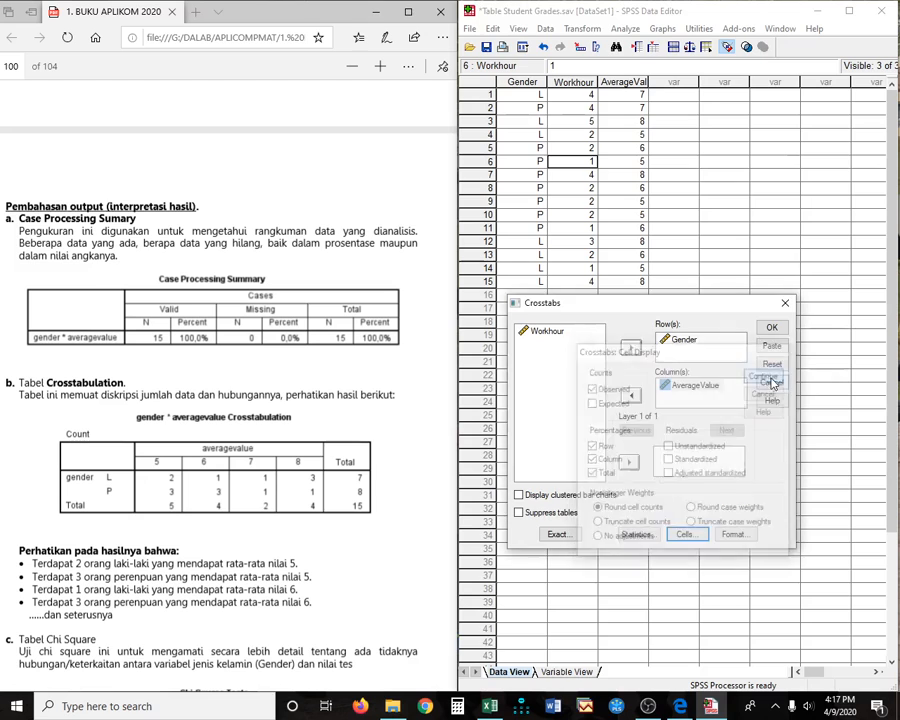
- Run the crosstab and review the results: Pearson Chi-Square 2.143, df 3, Sig .543
left_click(775, 332)
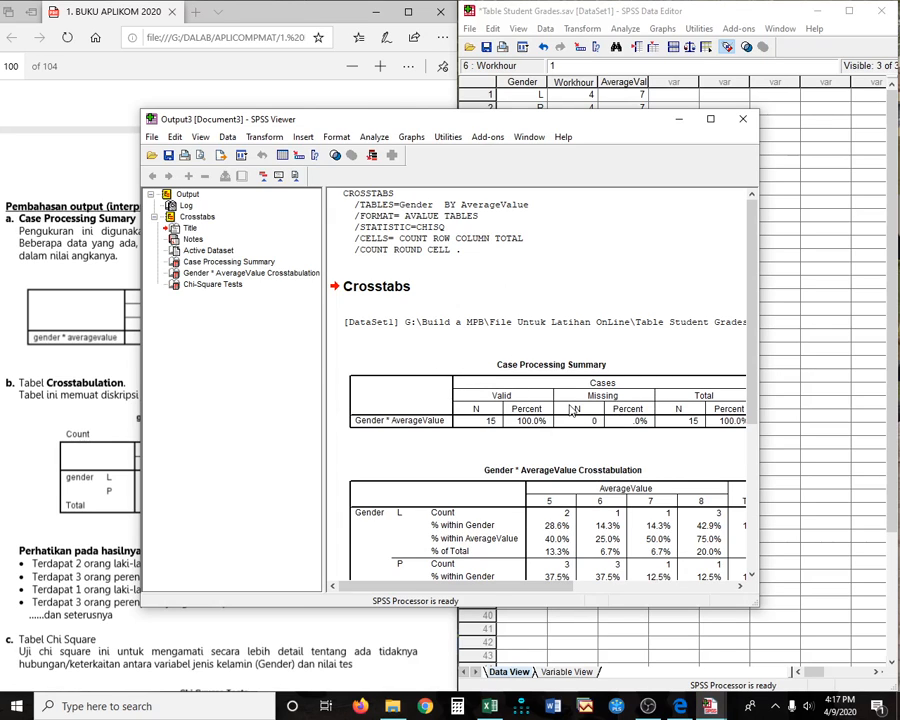
scroll(573, 411, "down", 3)
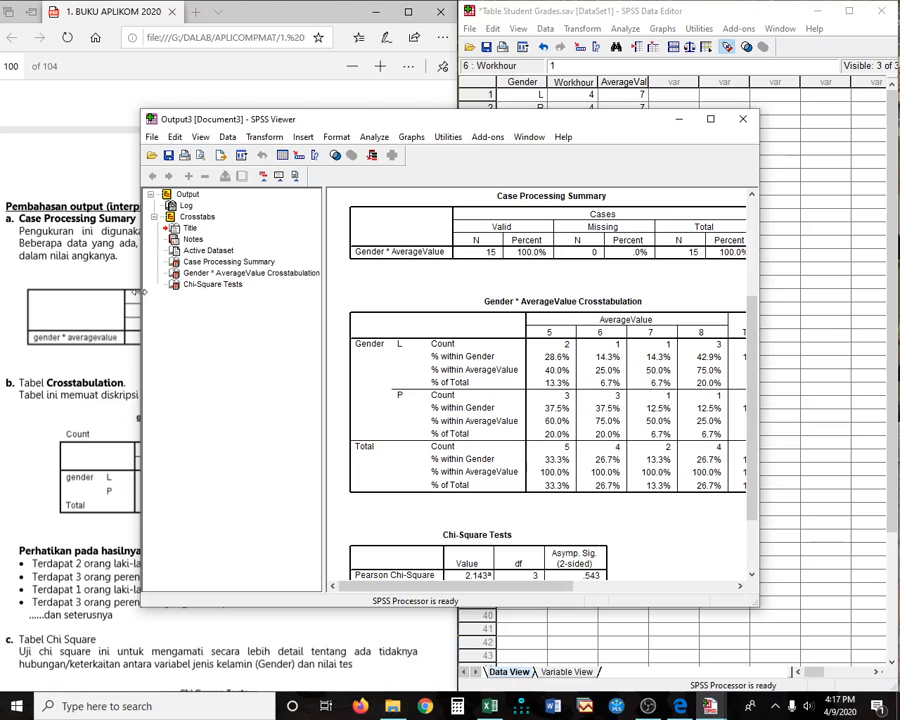
left_click_drag(488, 126, 686, 6)
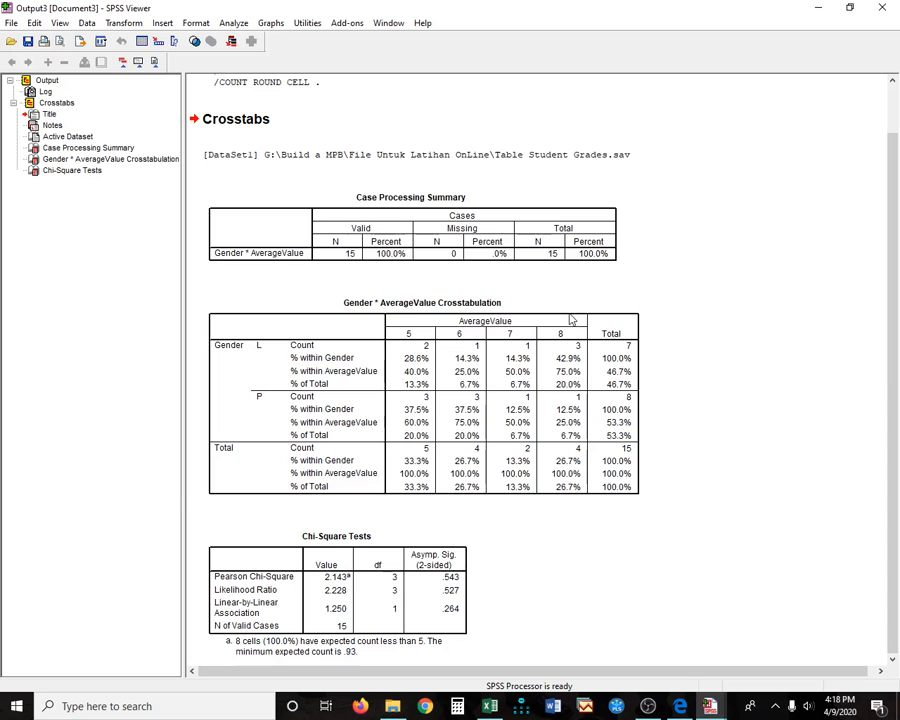
left_click_drag(598, 6, 686, 37)
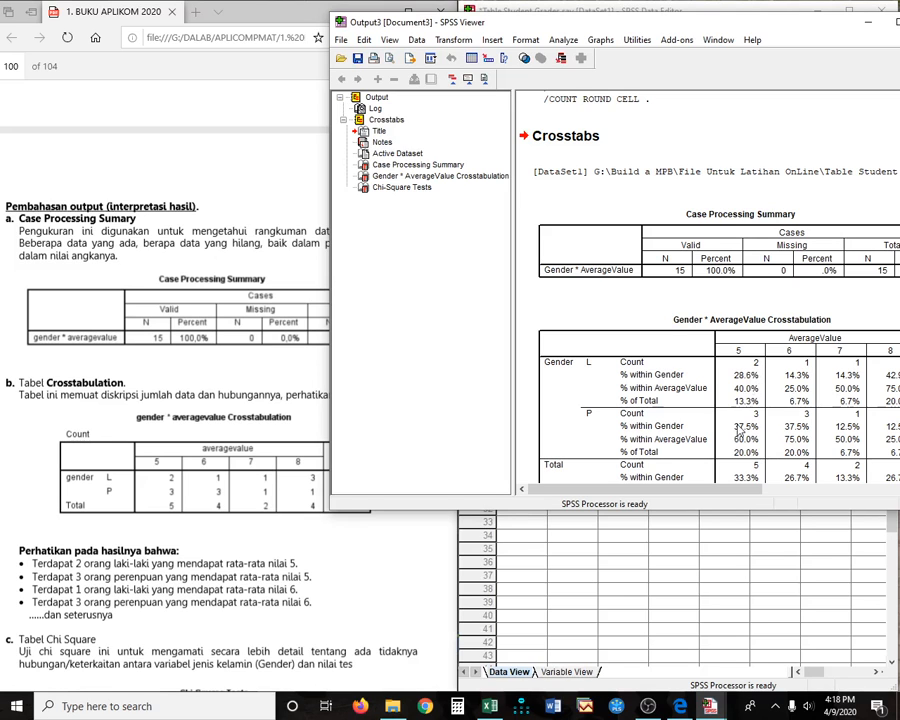
- Enlarge the Viewer beside the PDF, scroll through the Chi-Square Tests, then return to the data sheet
left_click_drag(714, 22, 600, 29)
left_click_drag(686, 512, 706, 616)
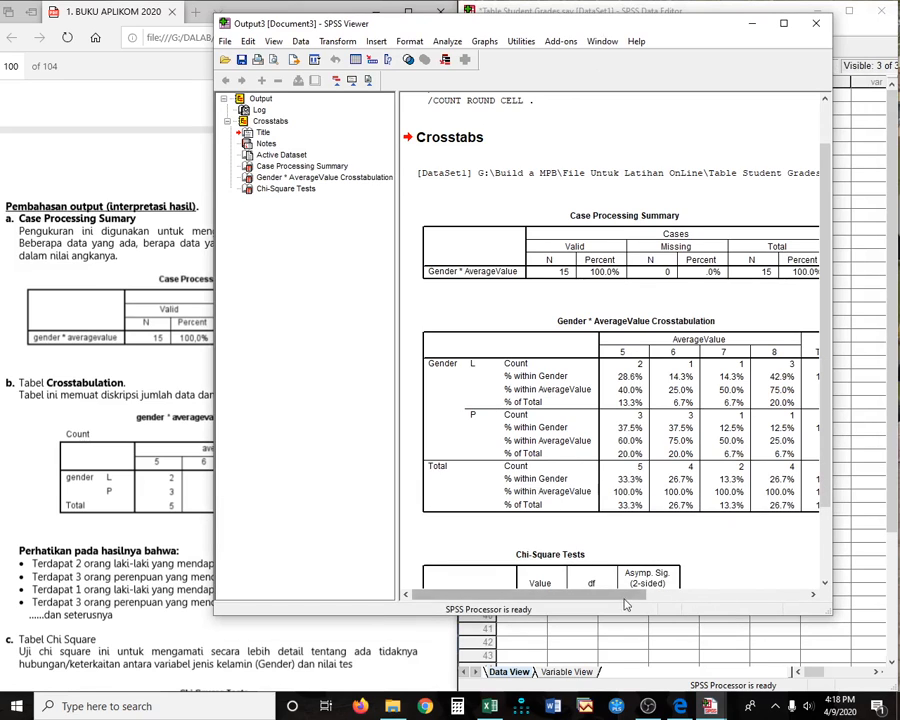
left_click_drag(626, 596, 658, 604)
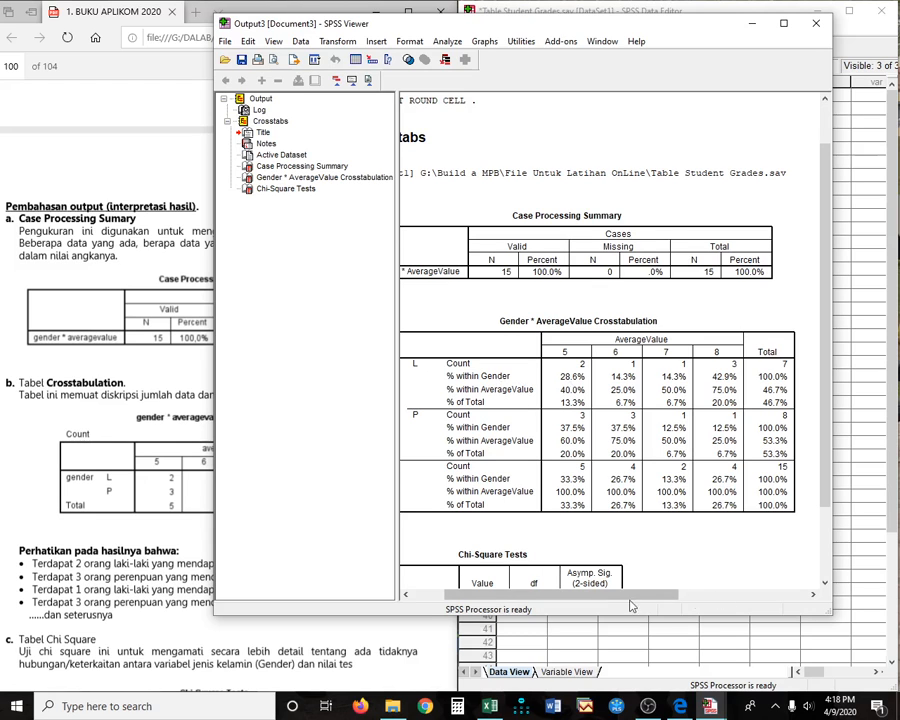
left_click_drag(588, 597, 607, 595)
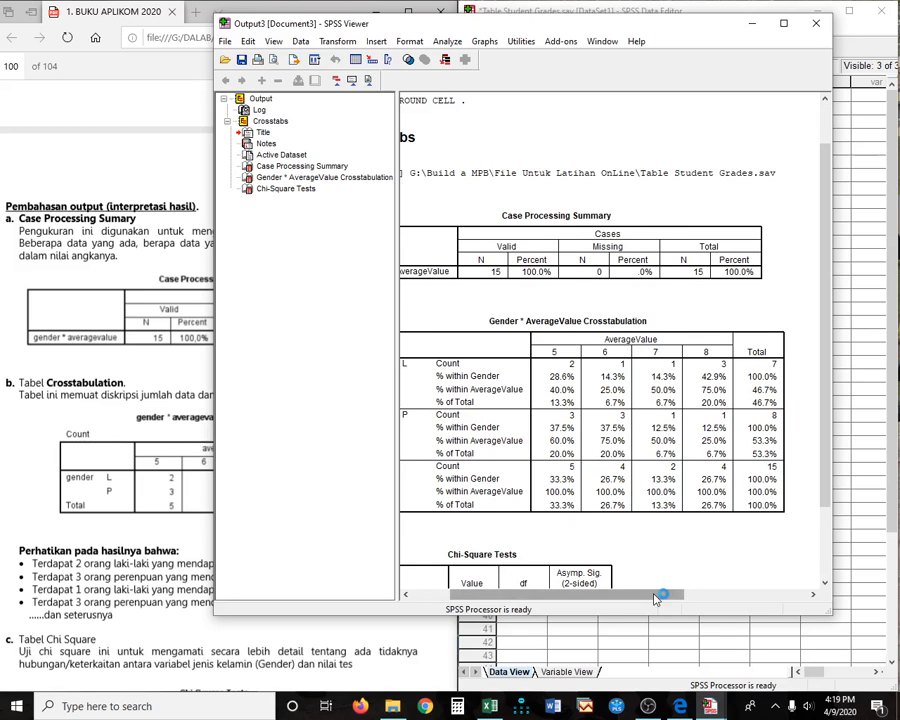
left_click_drag(657, 595, 631, 595)
scroll(631, 537, "down", 2)
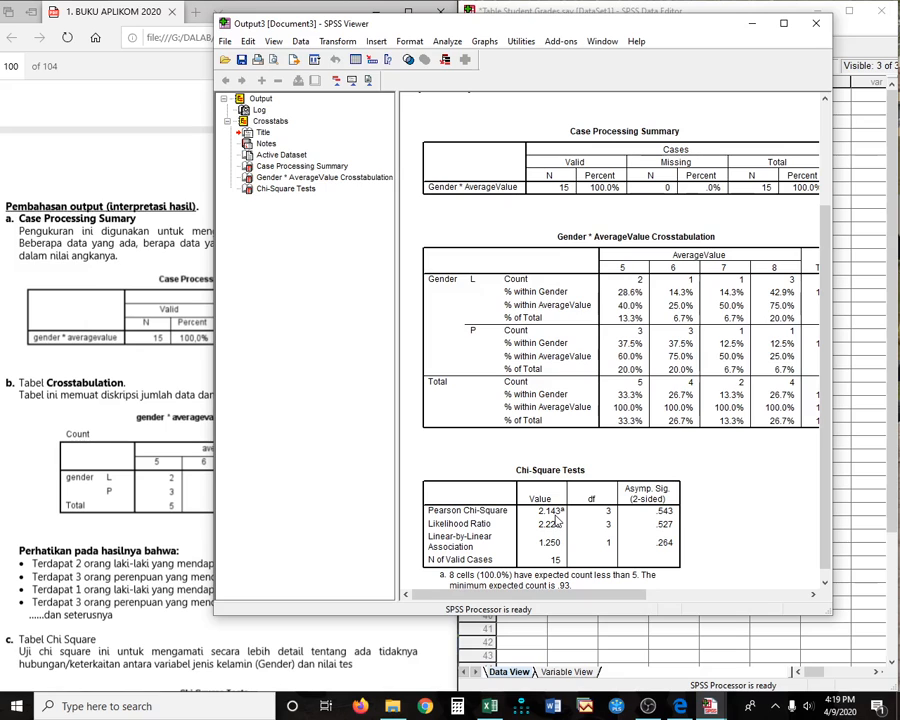
left_click(632, 643)
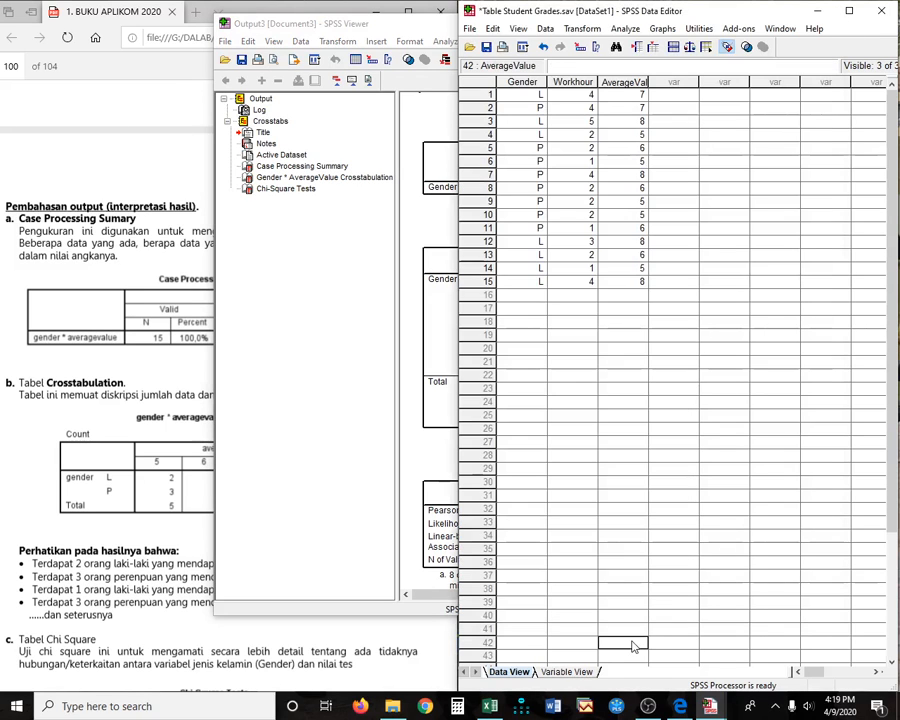
left_click(349, 403)
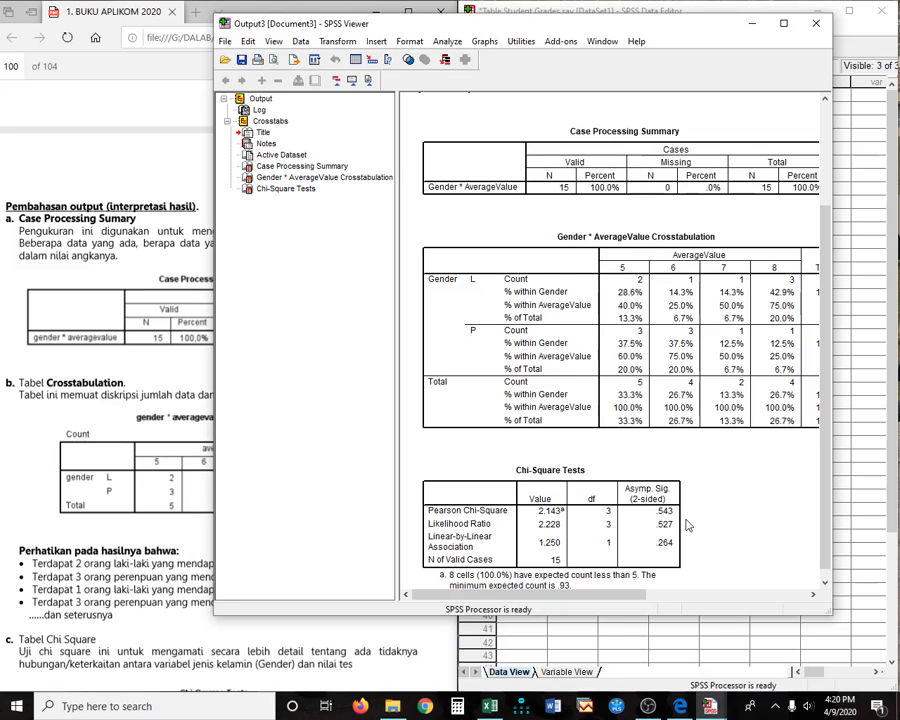
scroll(794, 518, "down", 1)
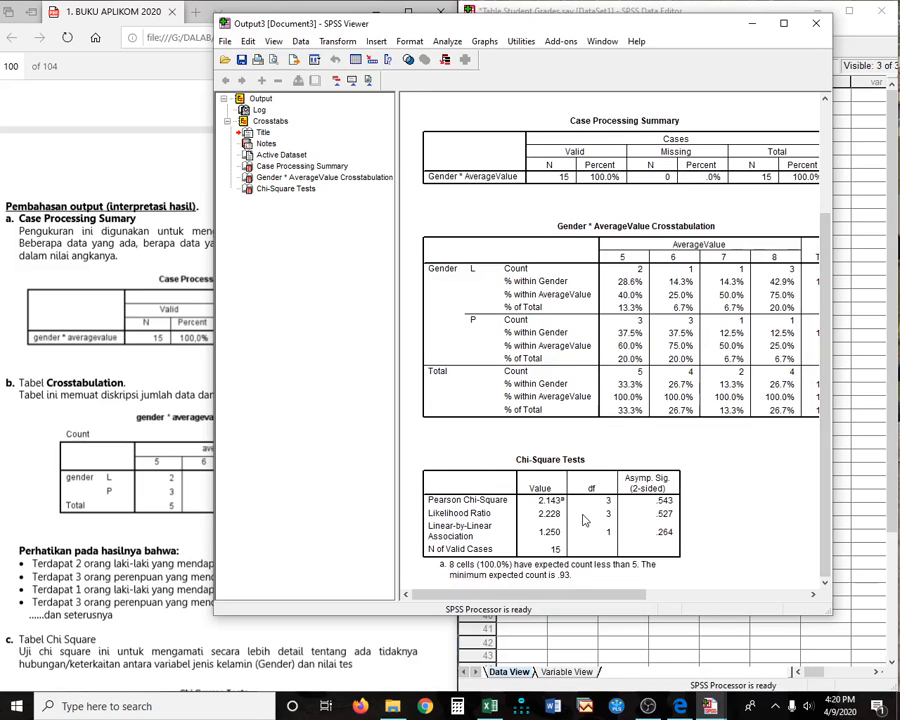
left_click(155, 410)
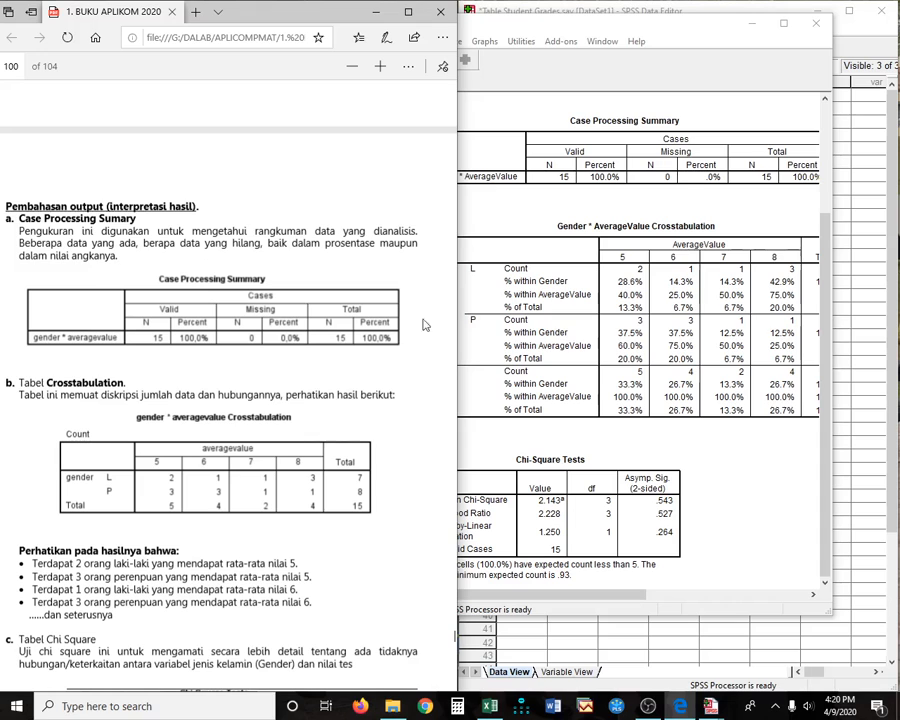
left_click(590, 645)
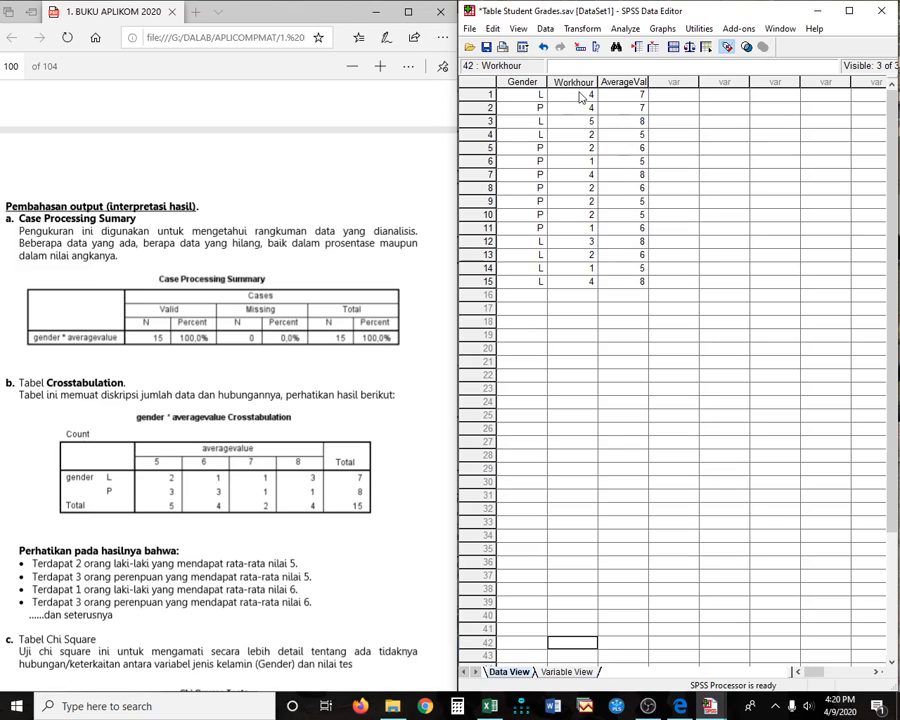
- Reopen Crosstabs and replace AverageValue with Workhour as the column variable
left_click(625, 30)
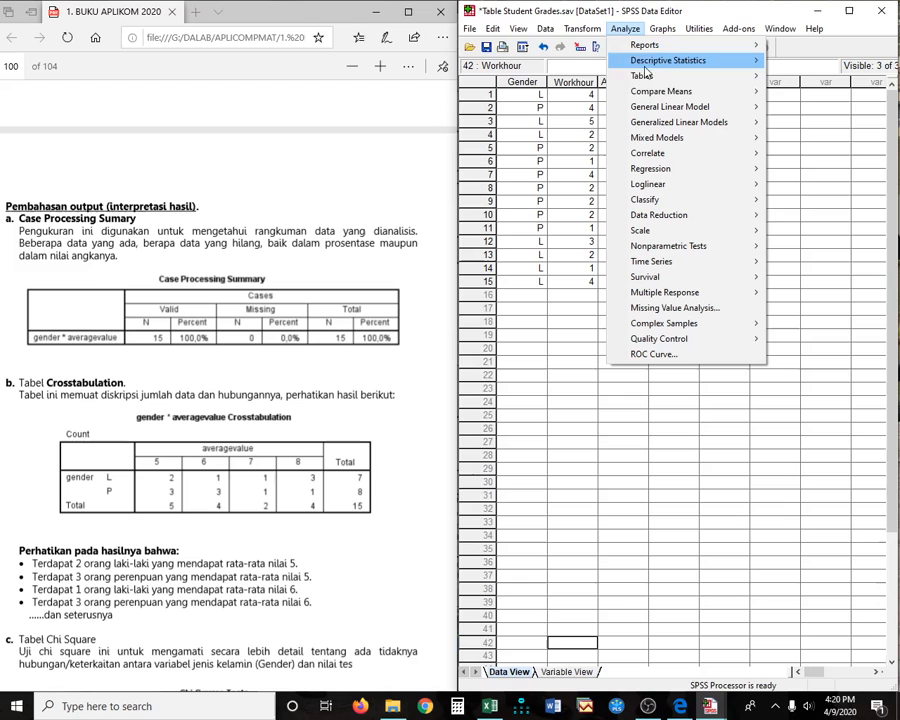
mouse_move(678, 62)
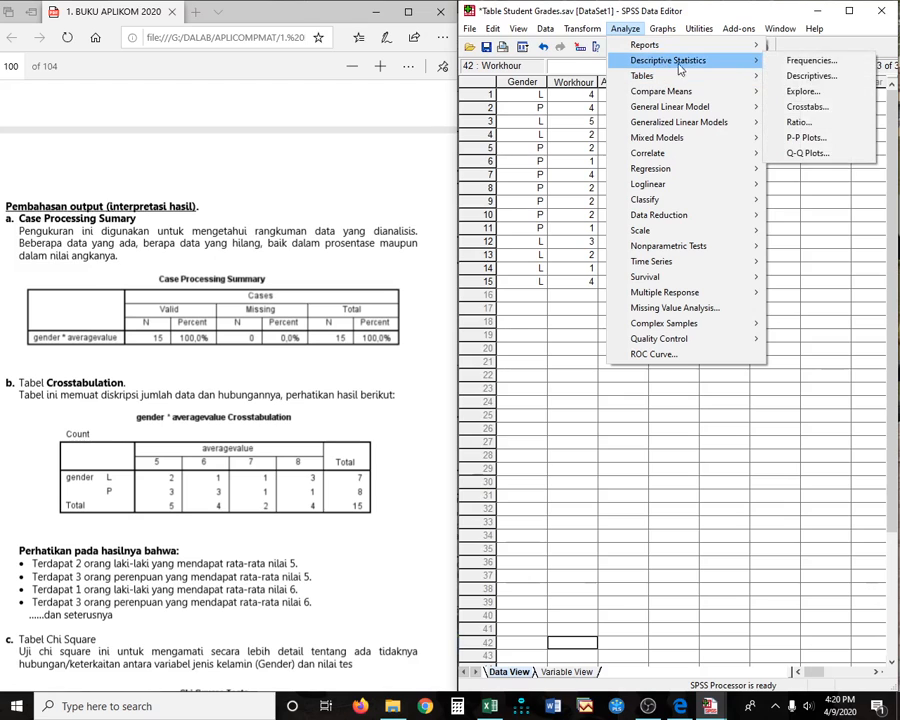
left_click(808, 106)
left_click(704, 168)
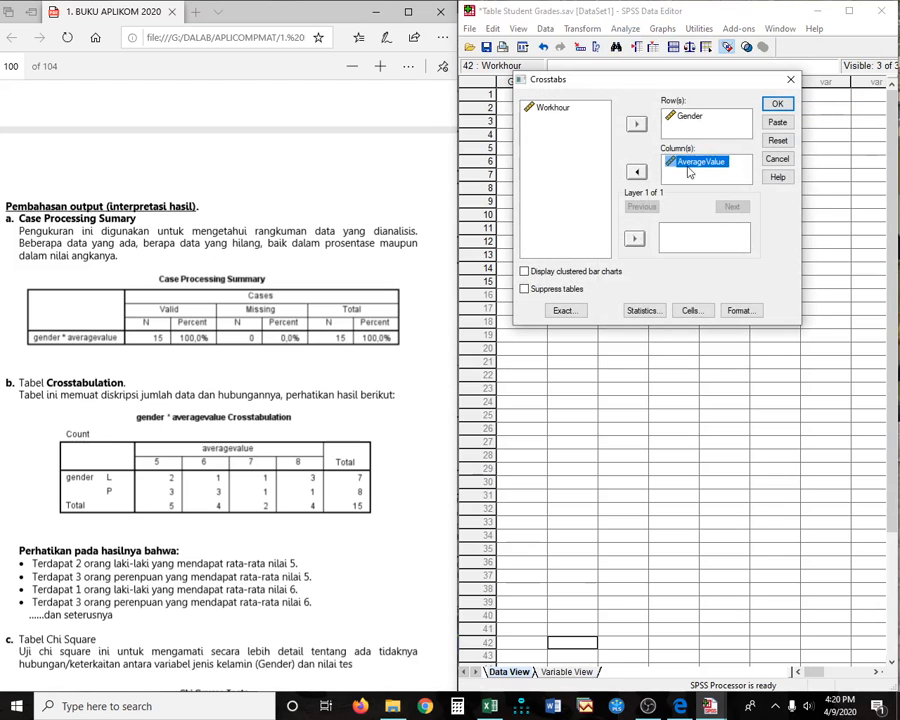
left_click(636, 172)
left_click(560, 109)
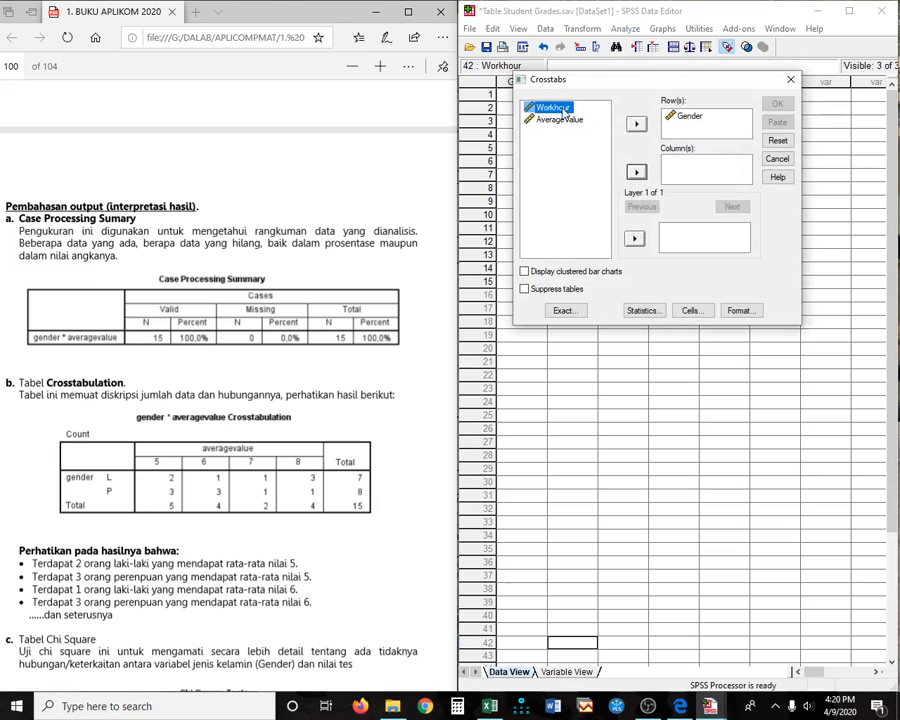
left_click(636, 172)
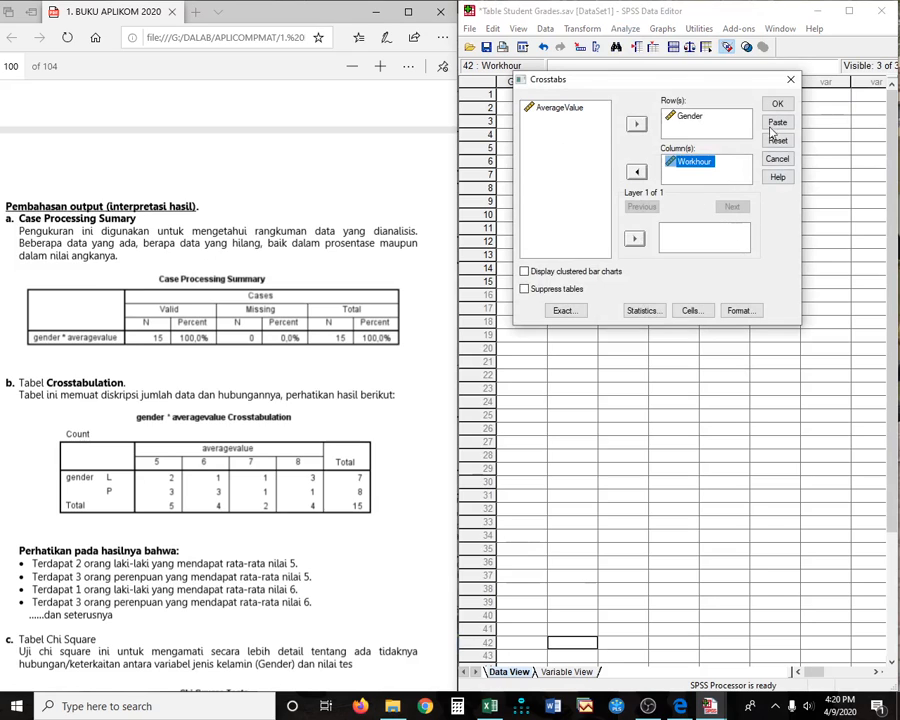
- Make sure Chi-square is selected under Statistics and confirm the cell percentage settings
left_click(641, 311)
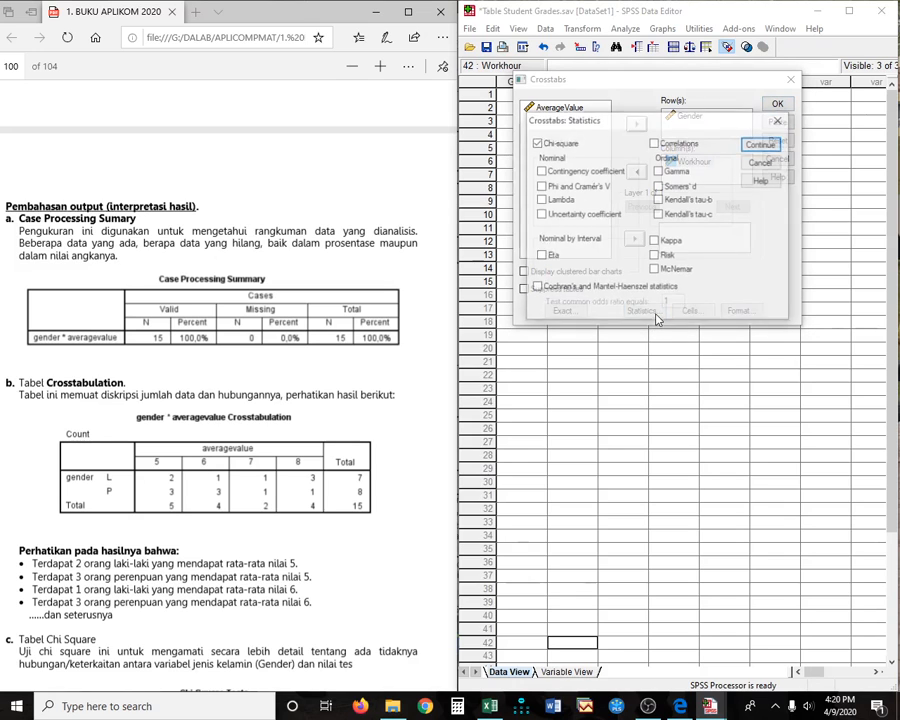
left_click(536, 143)
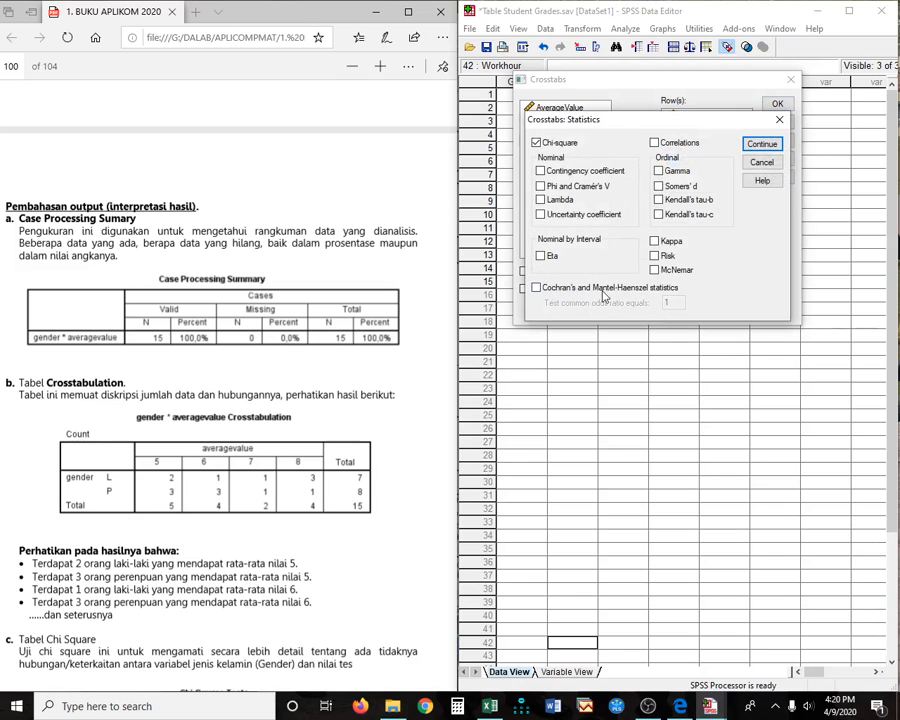
left_click(761, 144)
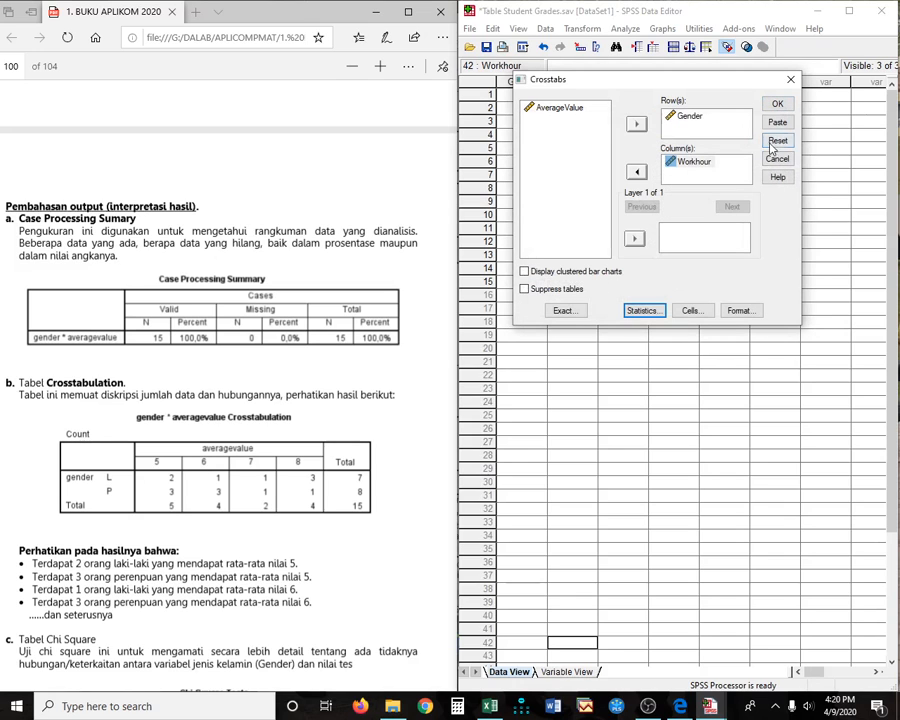
left_click(652, 313)
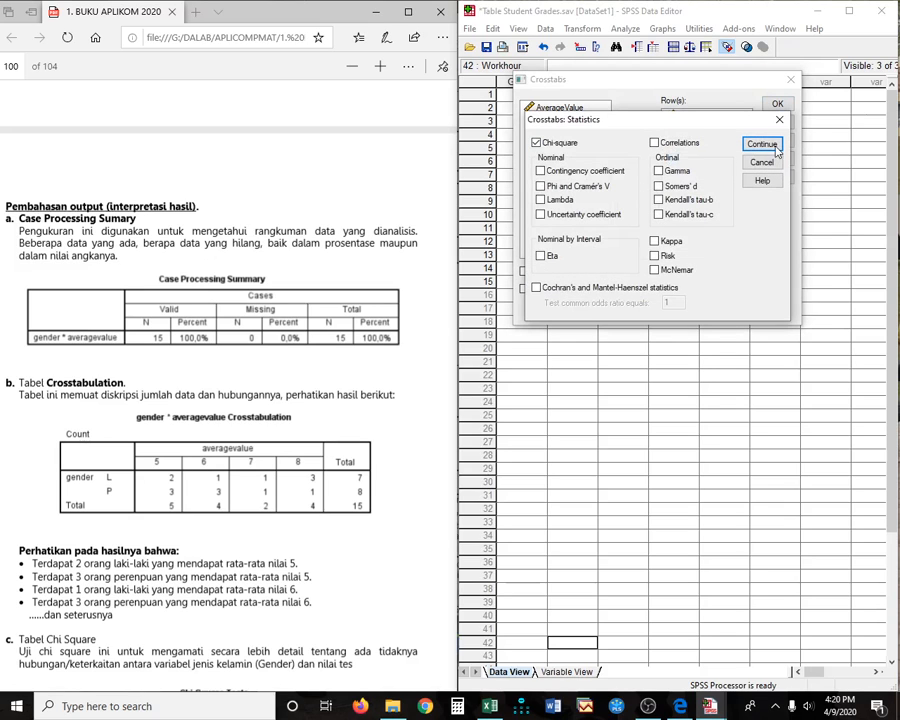
left_click(761, 144)
left_click(687, 311)
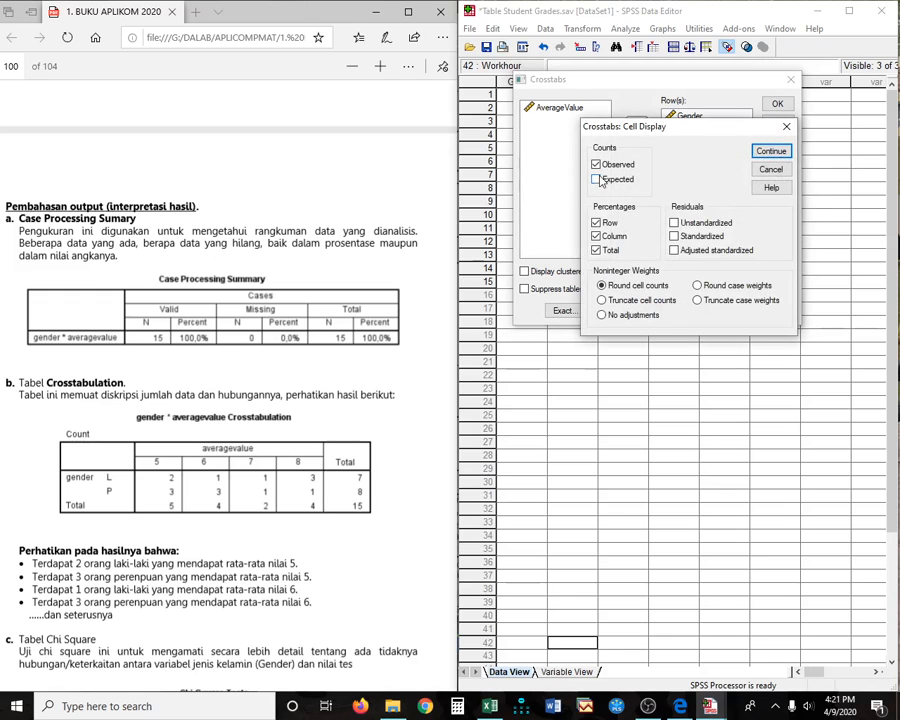
left_click(769, 155)
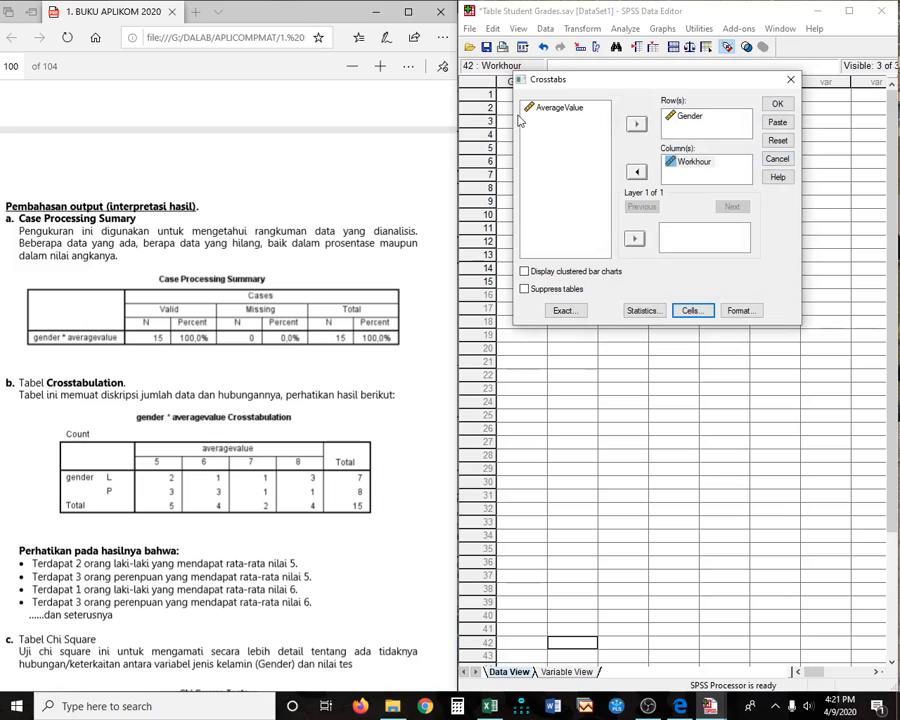
- Run the Gender by Workhour crosstab (Pearson 2.946, df 4, Sig .567), then close the output without saving
left_click(777, 106)
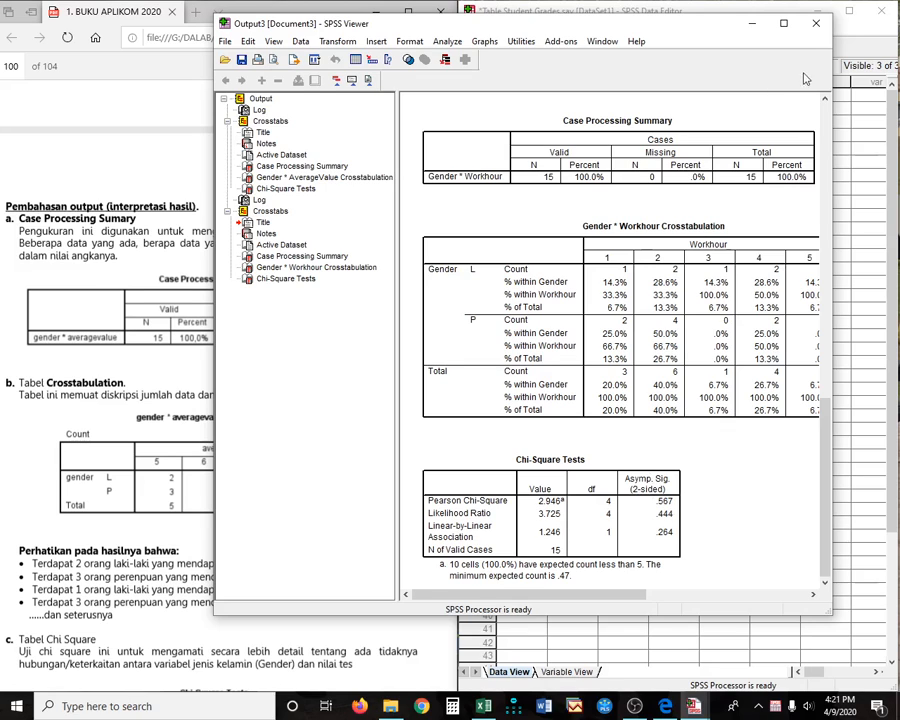
left_click(816, 25)
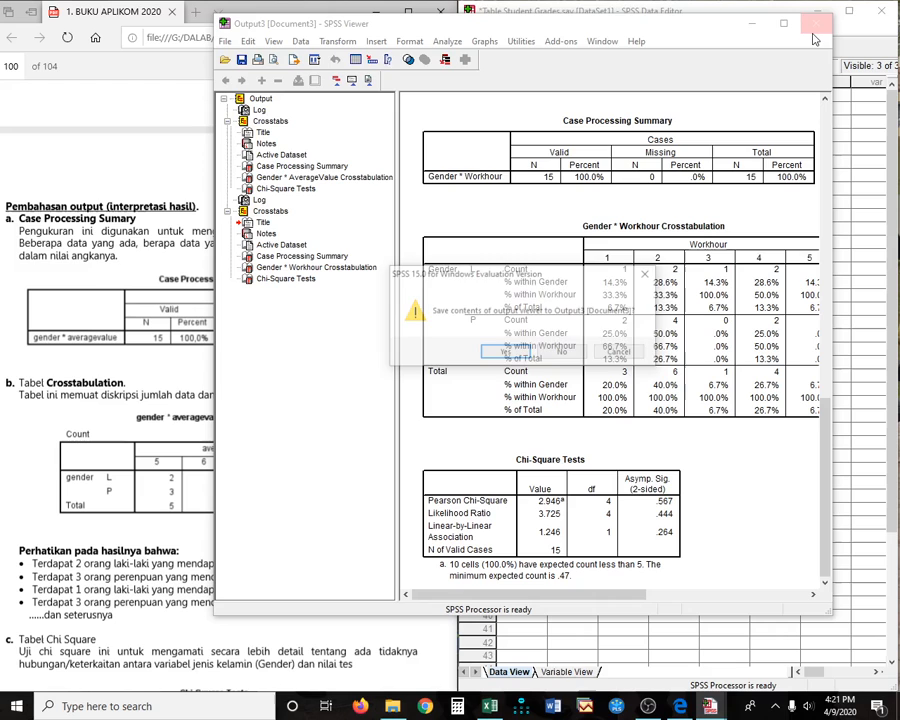
left_click(563, 353)
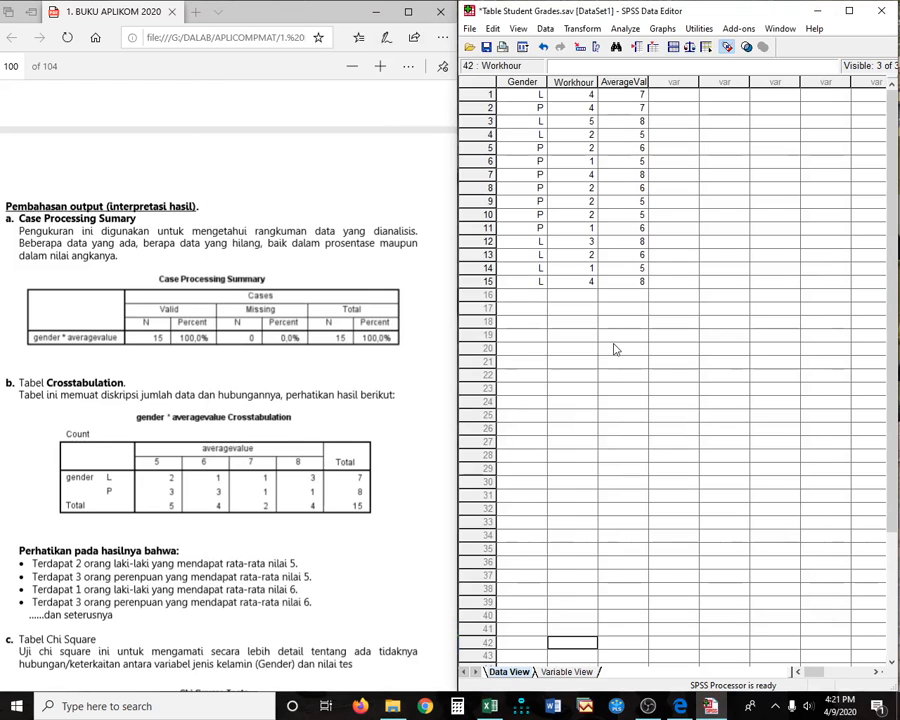